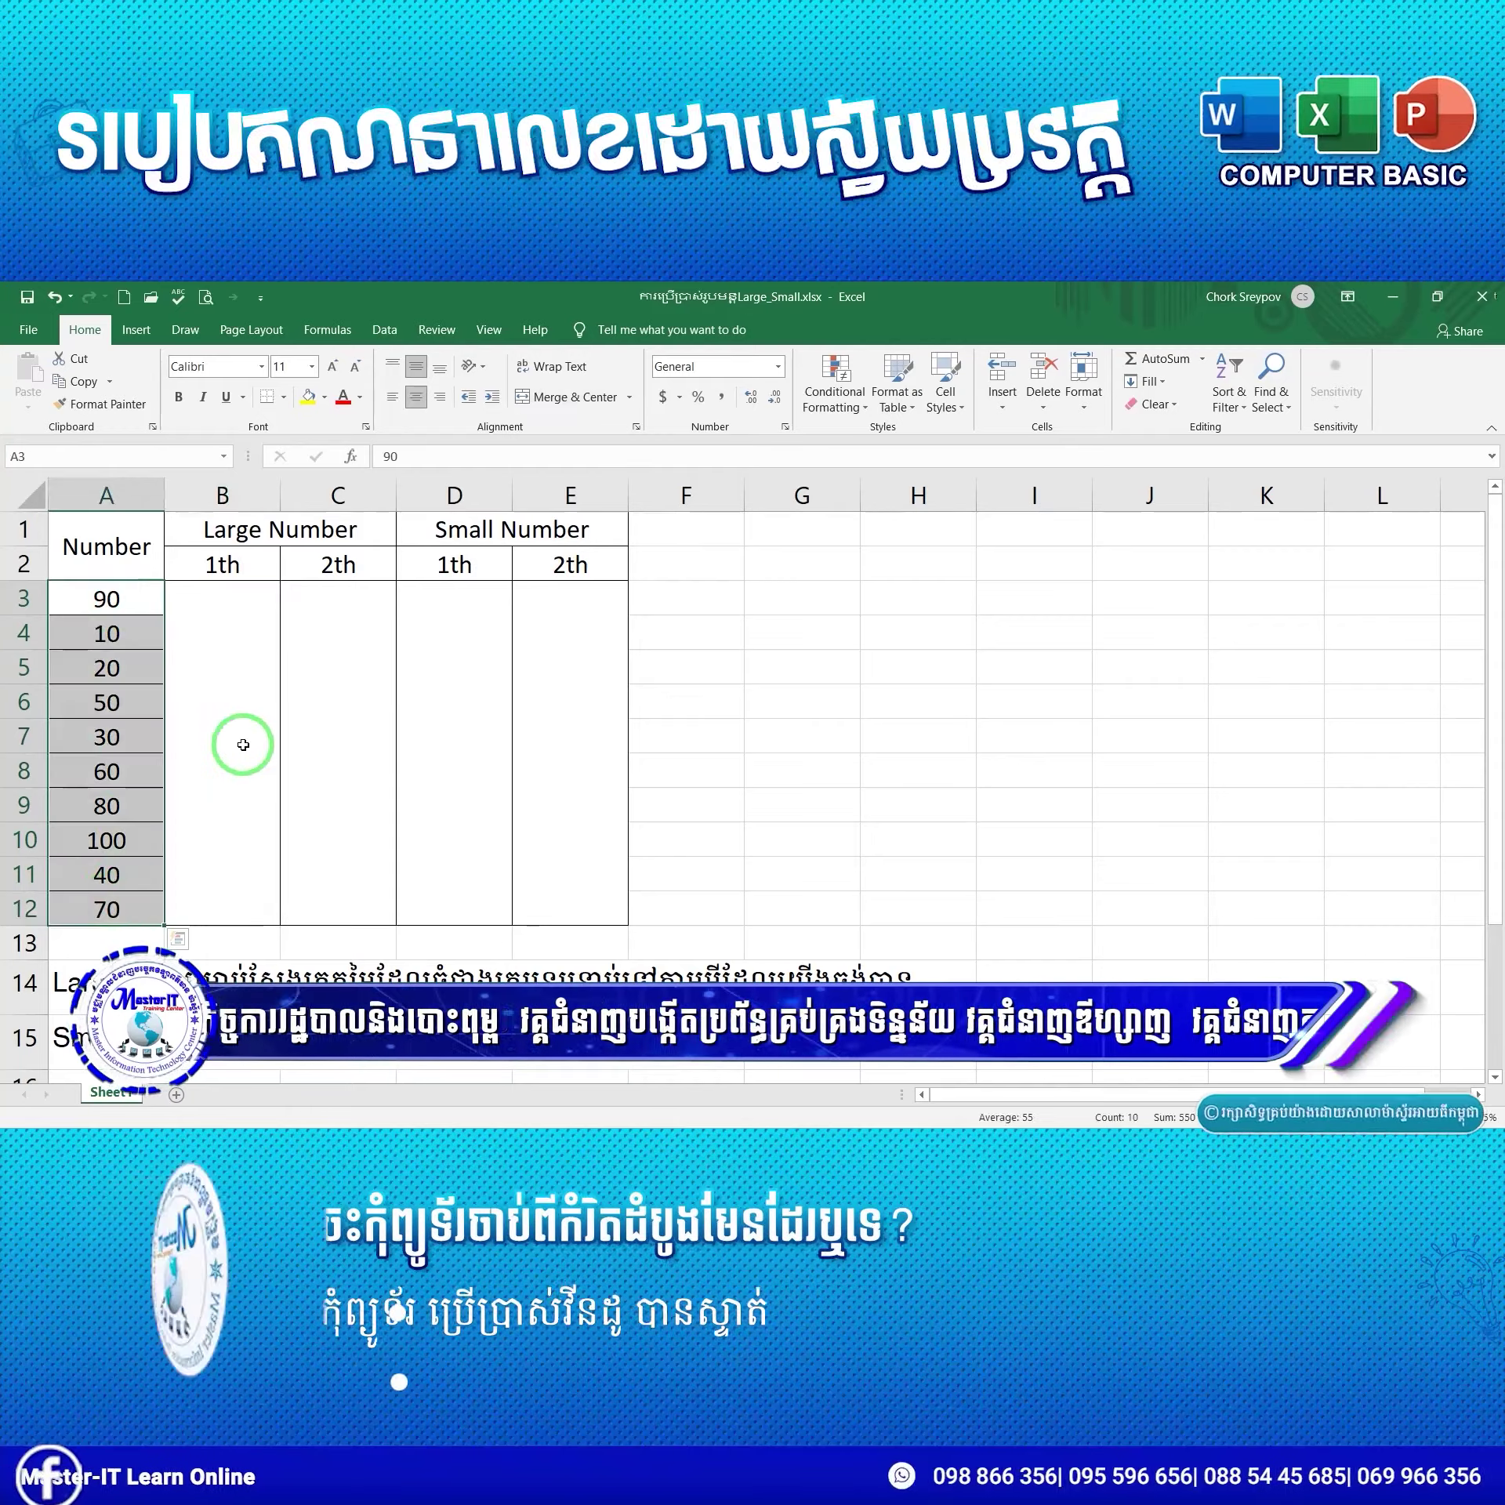
# Enter =LARGE(A3:A12,1) in B3 to show the largest value, 100.
pyautogui.write('=LARGE(')
pyautogui.moveTo(106, 598); pyautogui.dragTo(119, 896)
pyautogui.write(',')
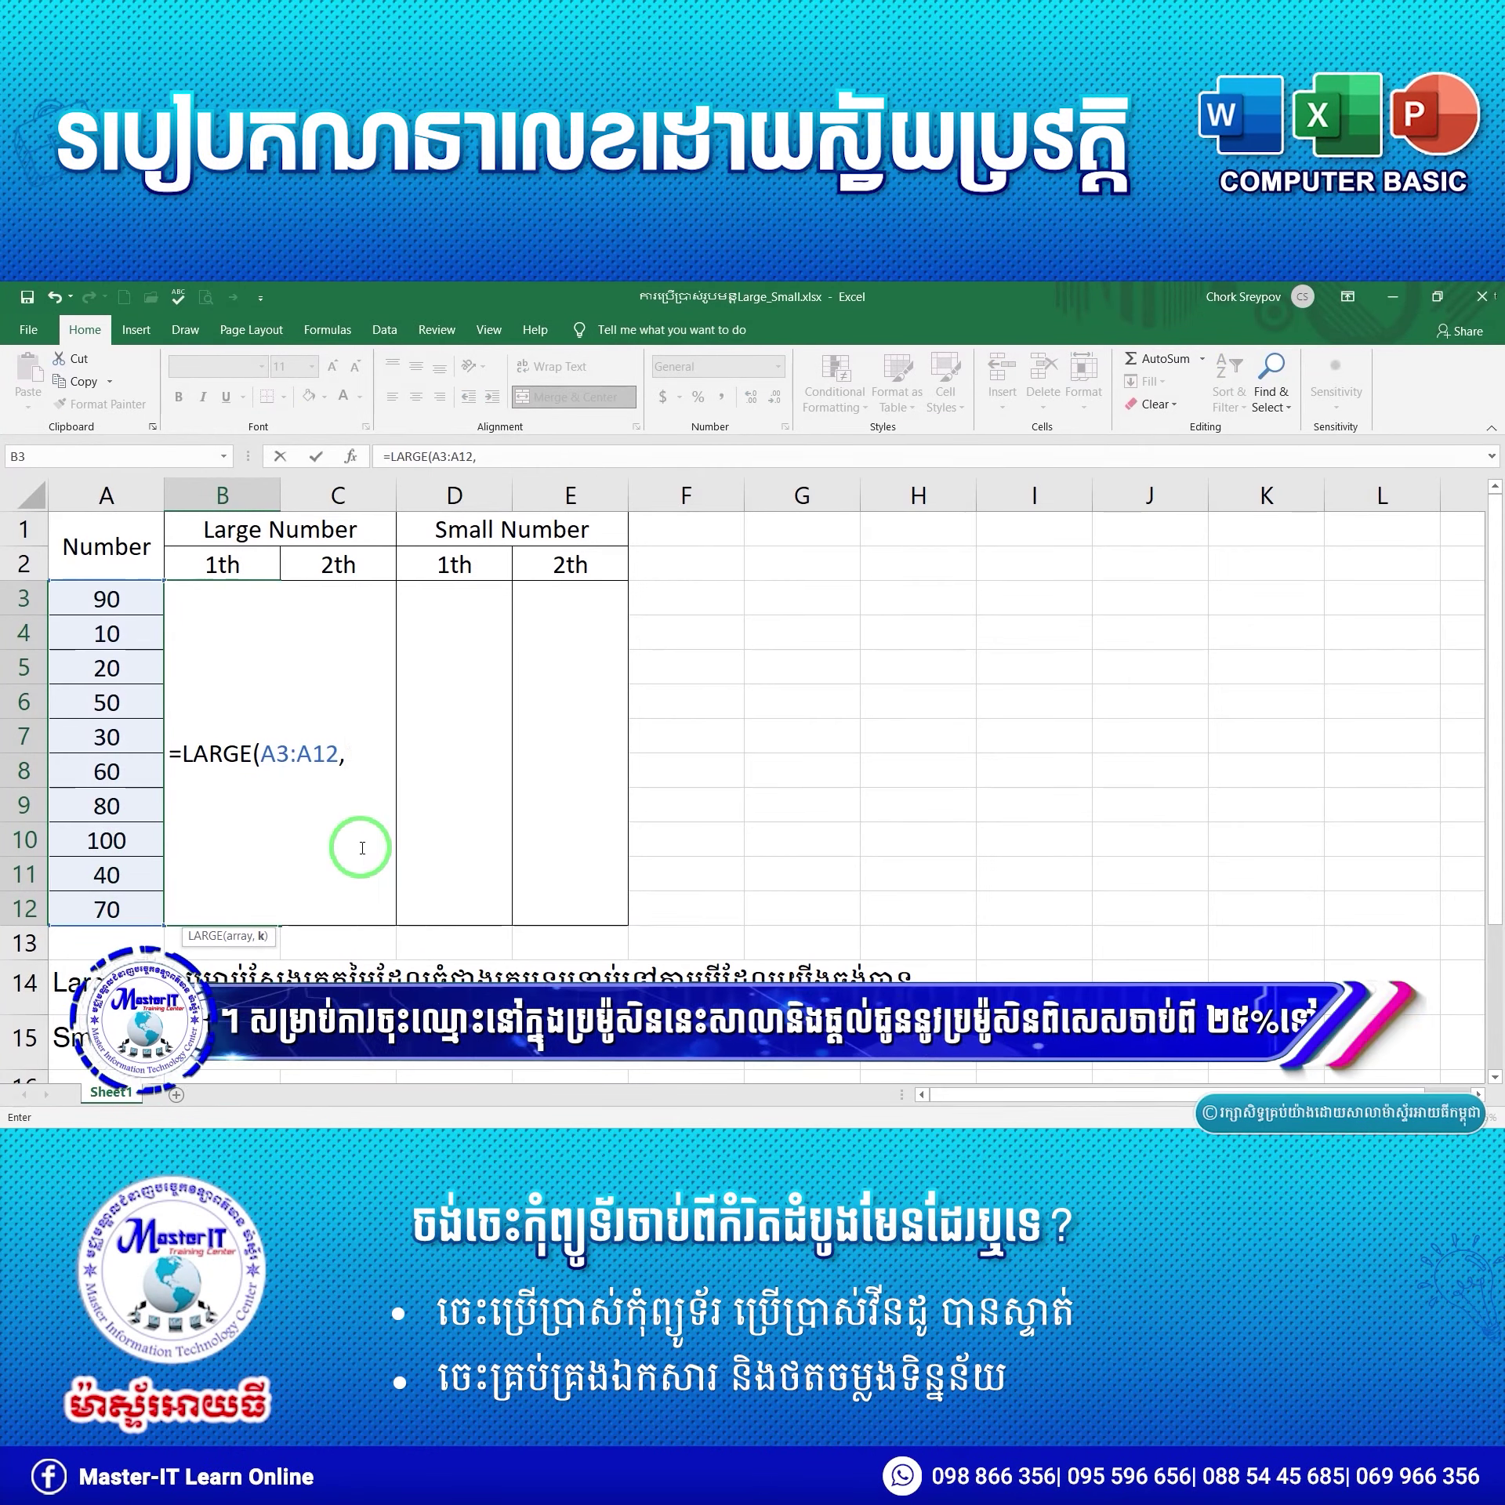
pyautogui.write('1)')
# Enter =LARGE(A3:A12,2) in C3 to show the second-largest value, 90.
pyautogui.click(360, 844)
pyautogui.write('=LARGE(')
pyautogui.moveTo(107, 599); pyautogui.dragTo(127, 896)
pyautogui.write(',2)')
# Start the =SMALL formula in D3 with A3:A12 as its range.
pyautogui.click(470, 773)
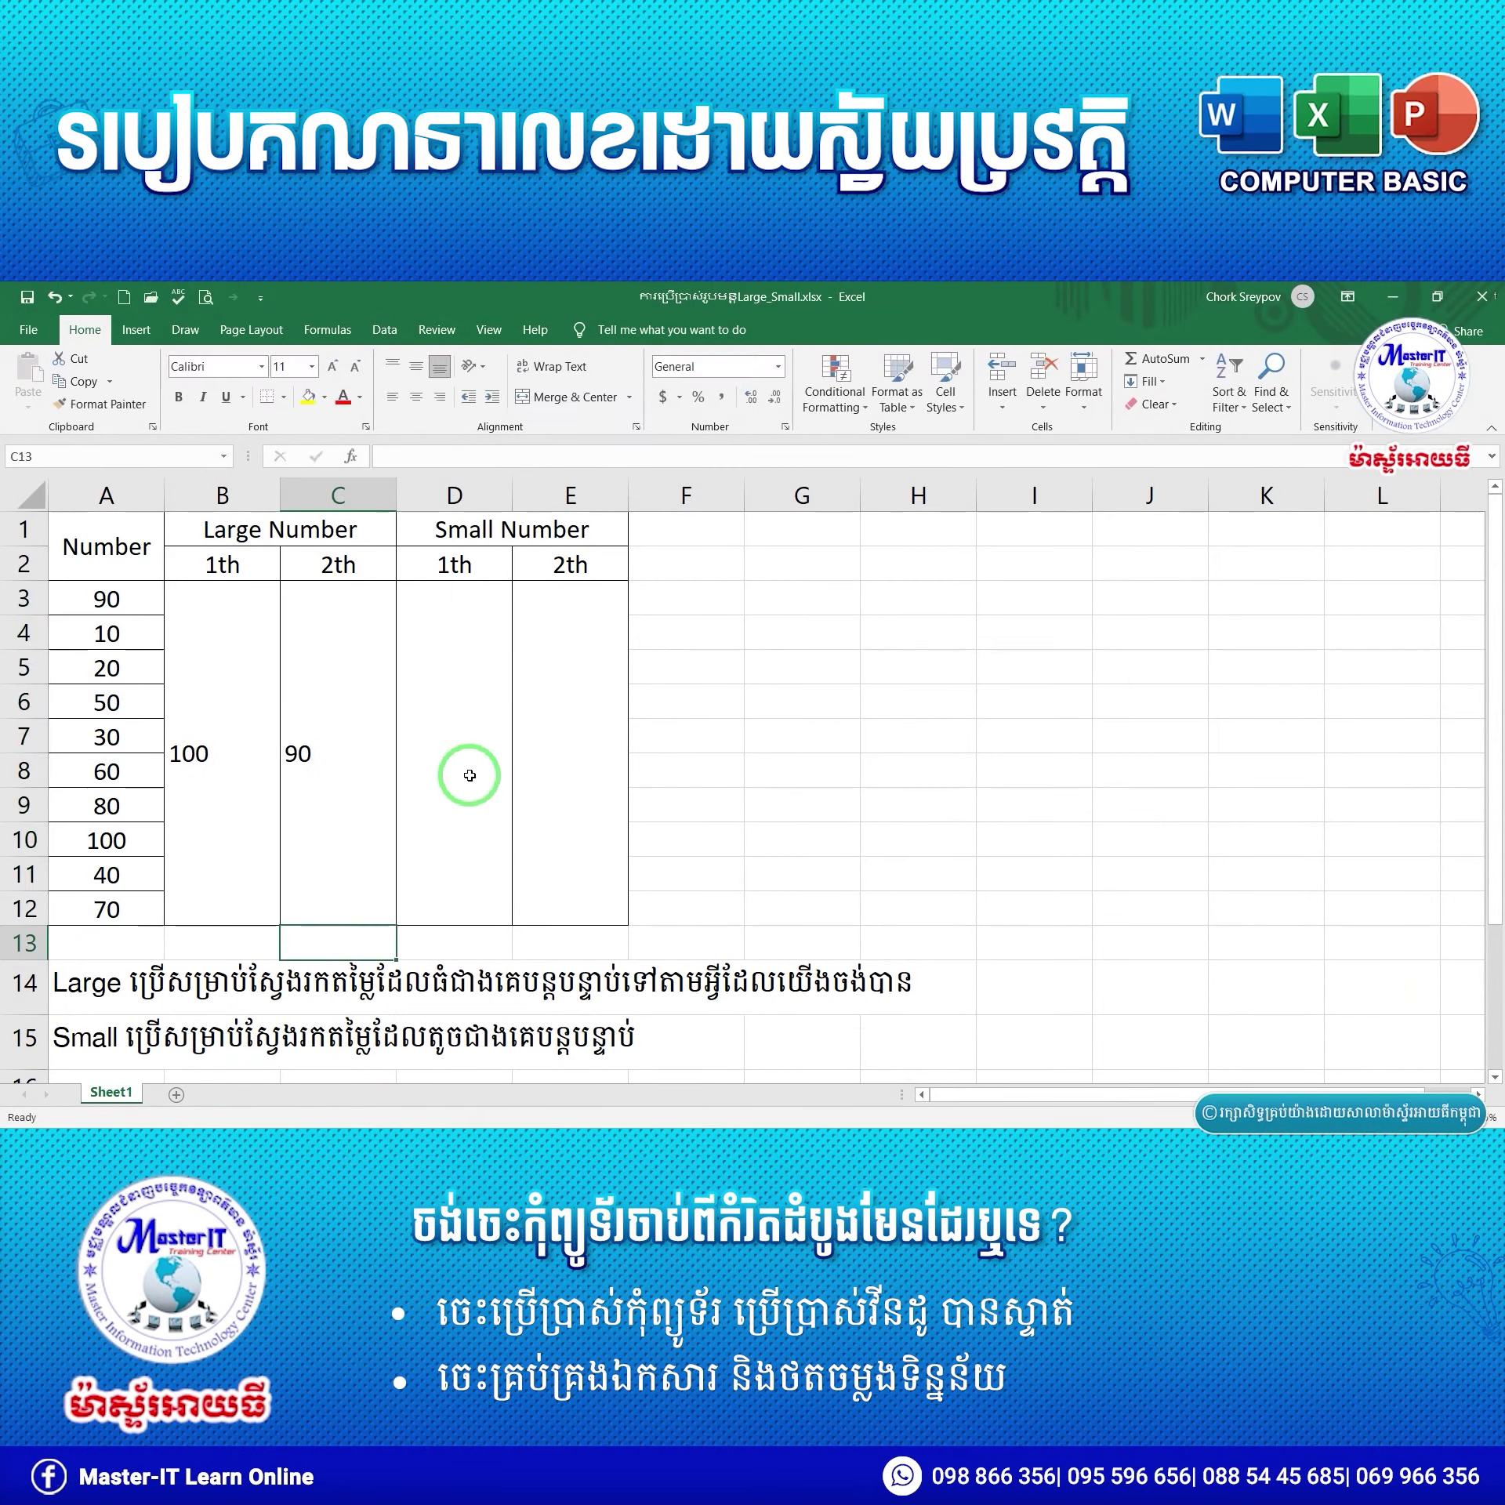
pyautogui.write('=sma')
pyautogui.press('Tab')
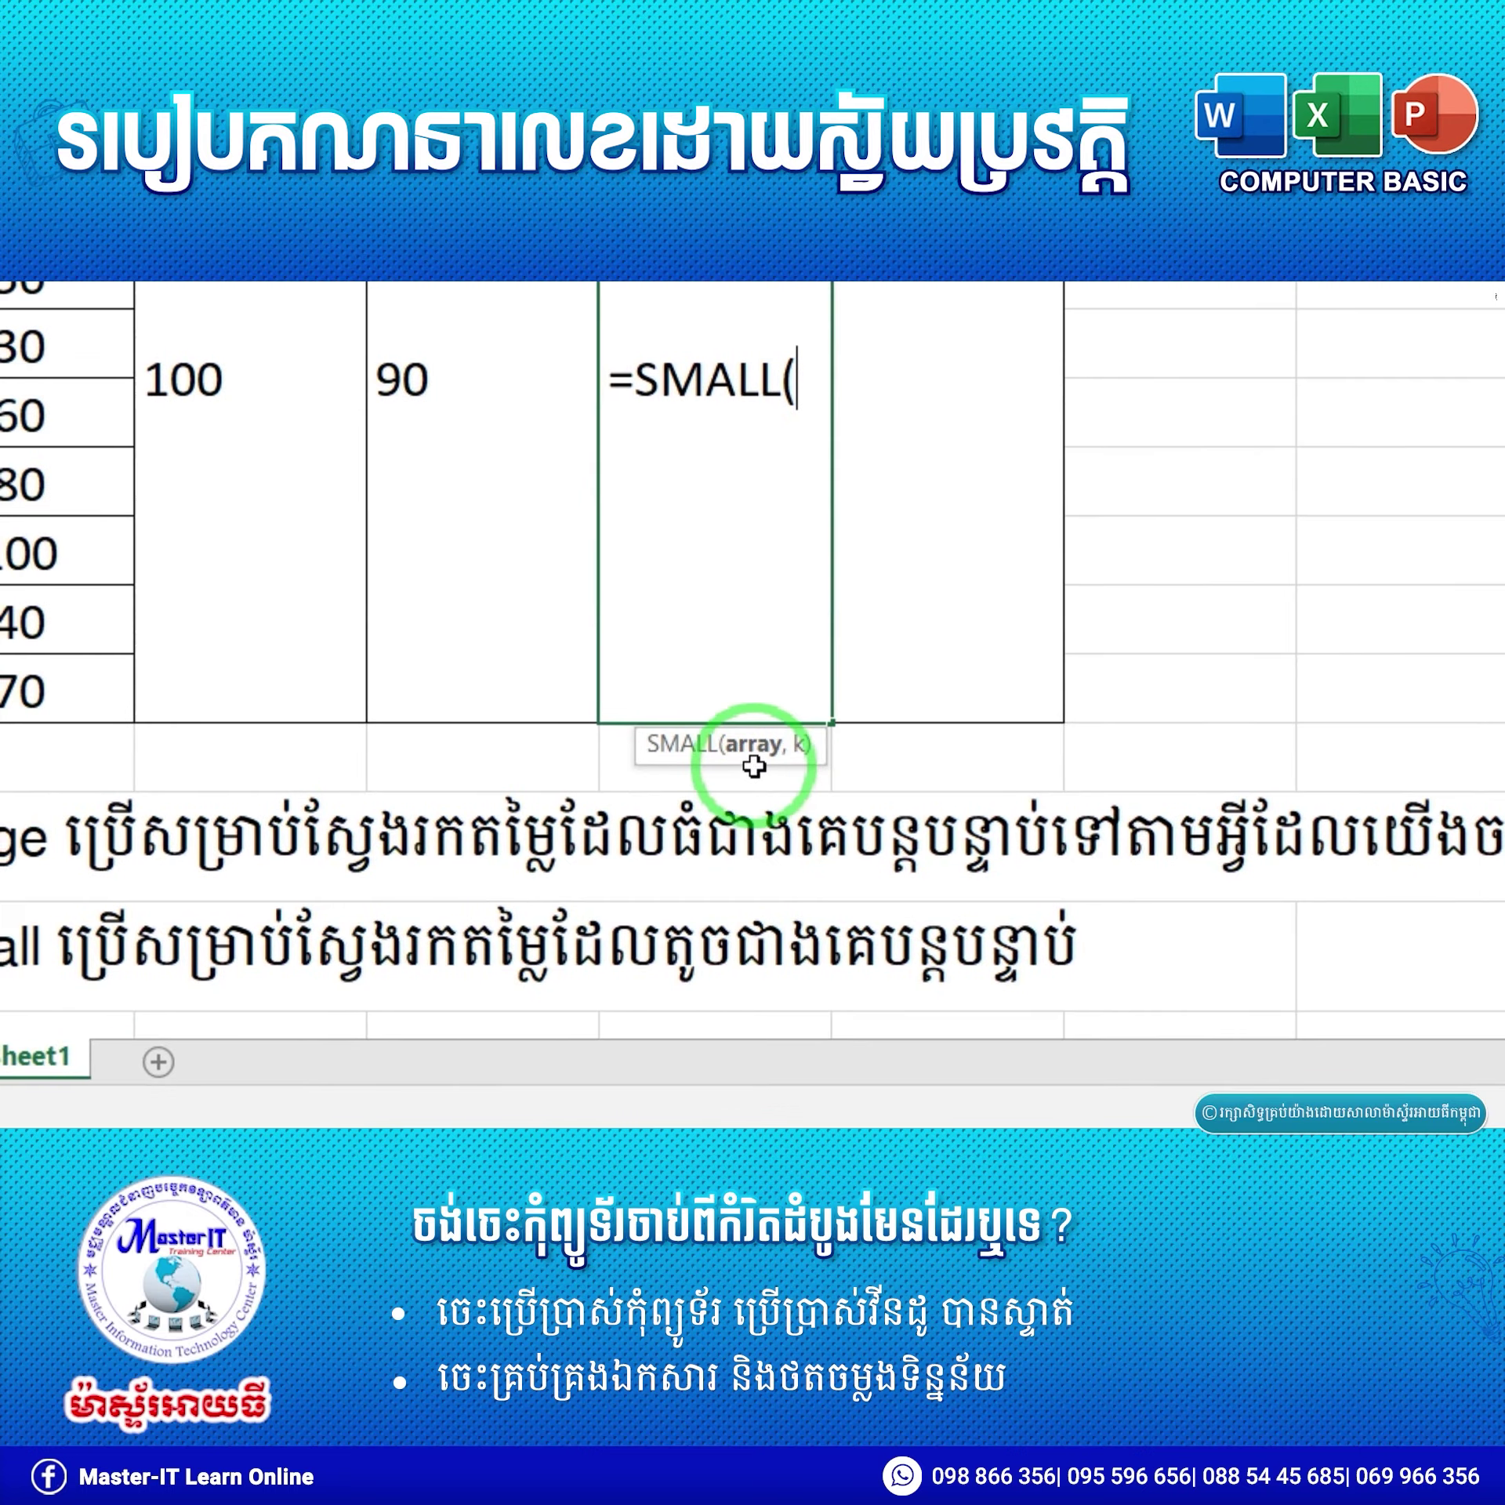
pyautogui.moveTo(107, 598); pyautogui.dragTo(119, 896)
pyautogui.write(',1)')
# Leave the promo slide and return to the Large_Small workbook from the Excel taskbar icon.
pyautogui.click(454, 746)
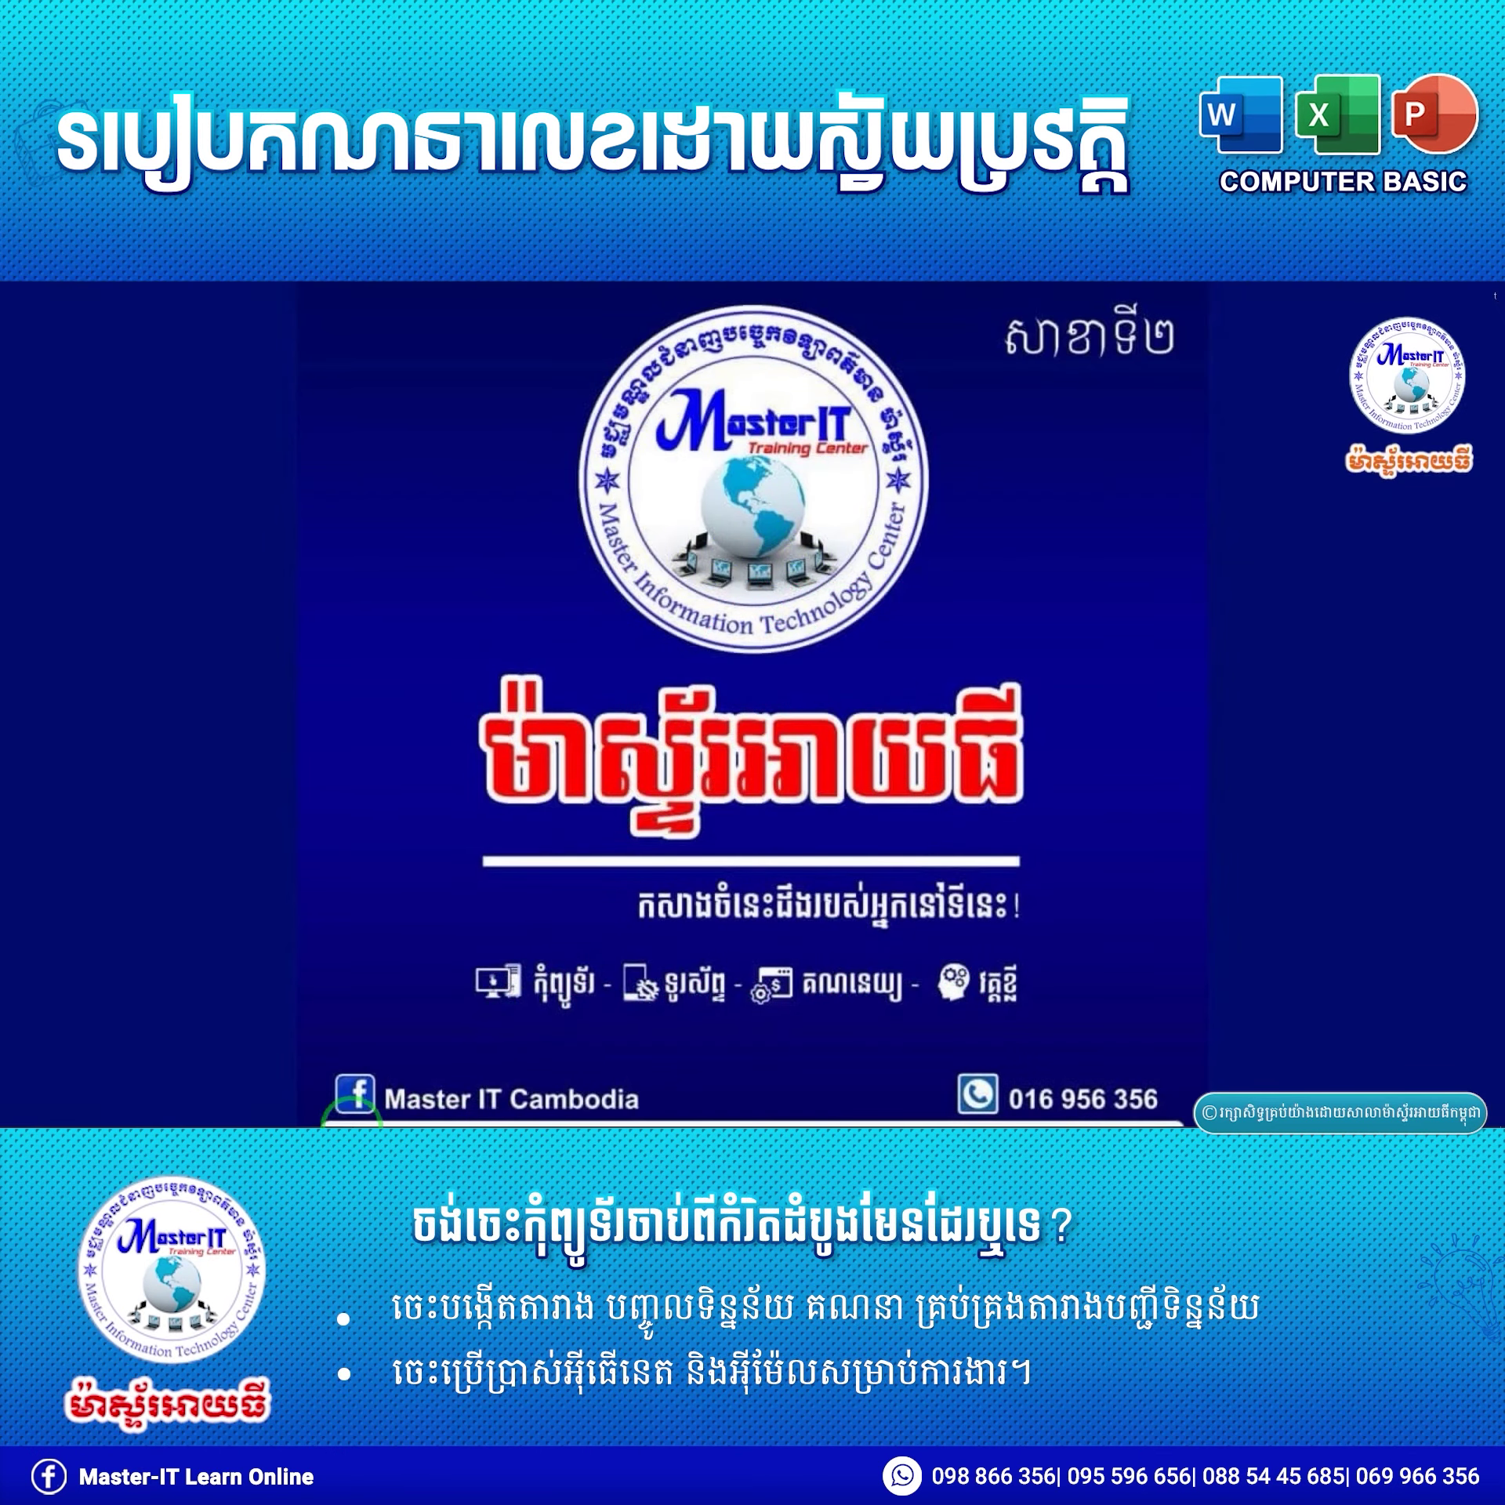
pyautogui.click(336, 1115)
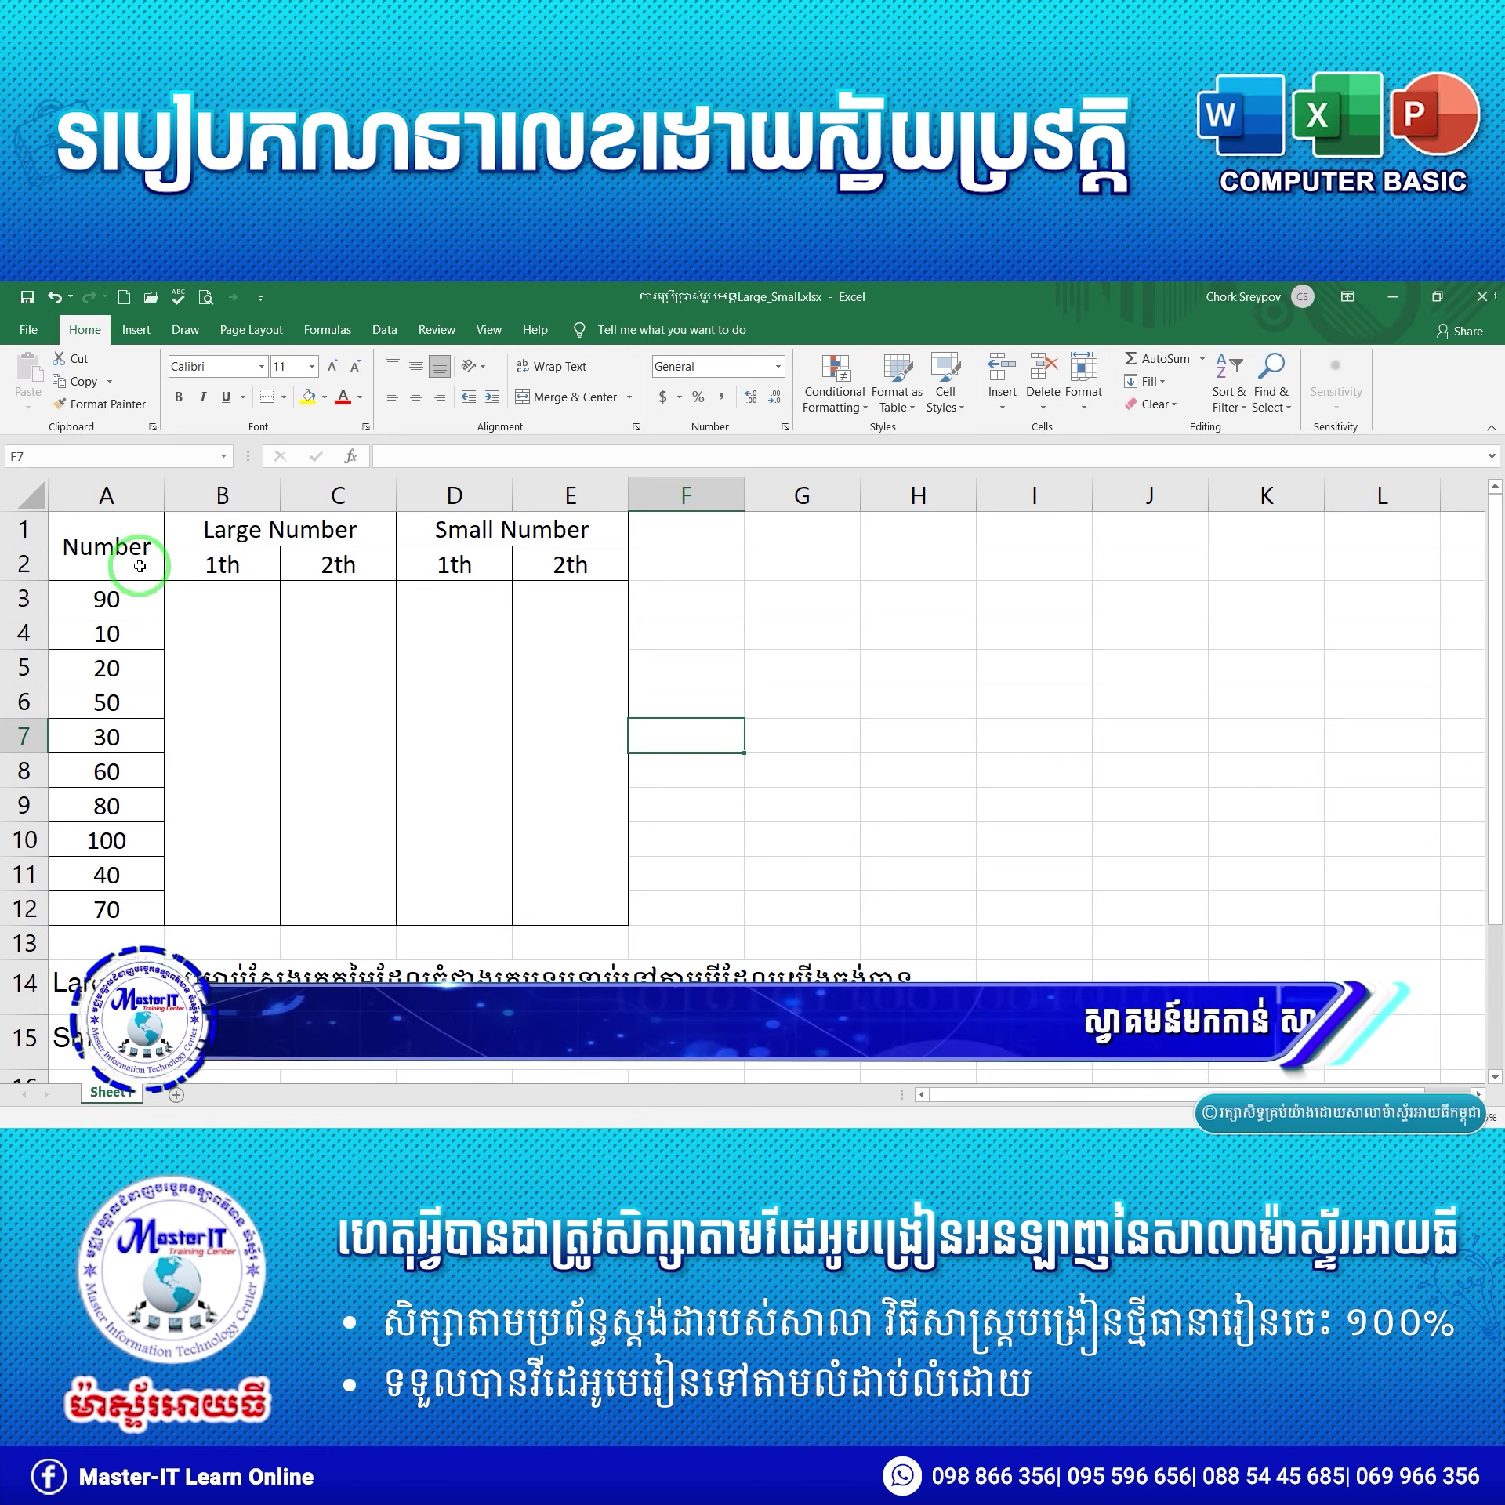
pyautogui.click(124, 542)
pyautogui.click(247, 538)
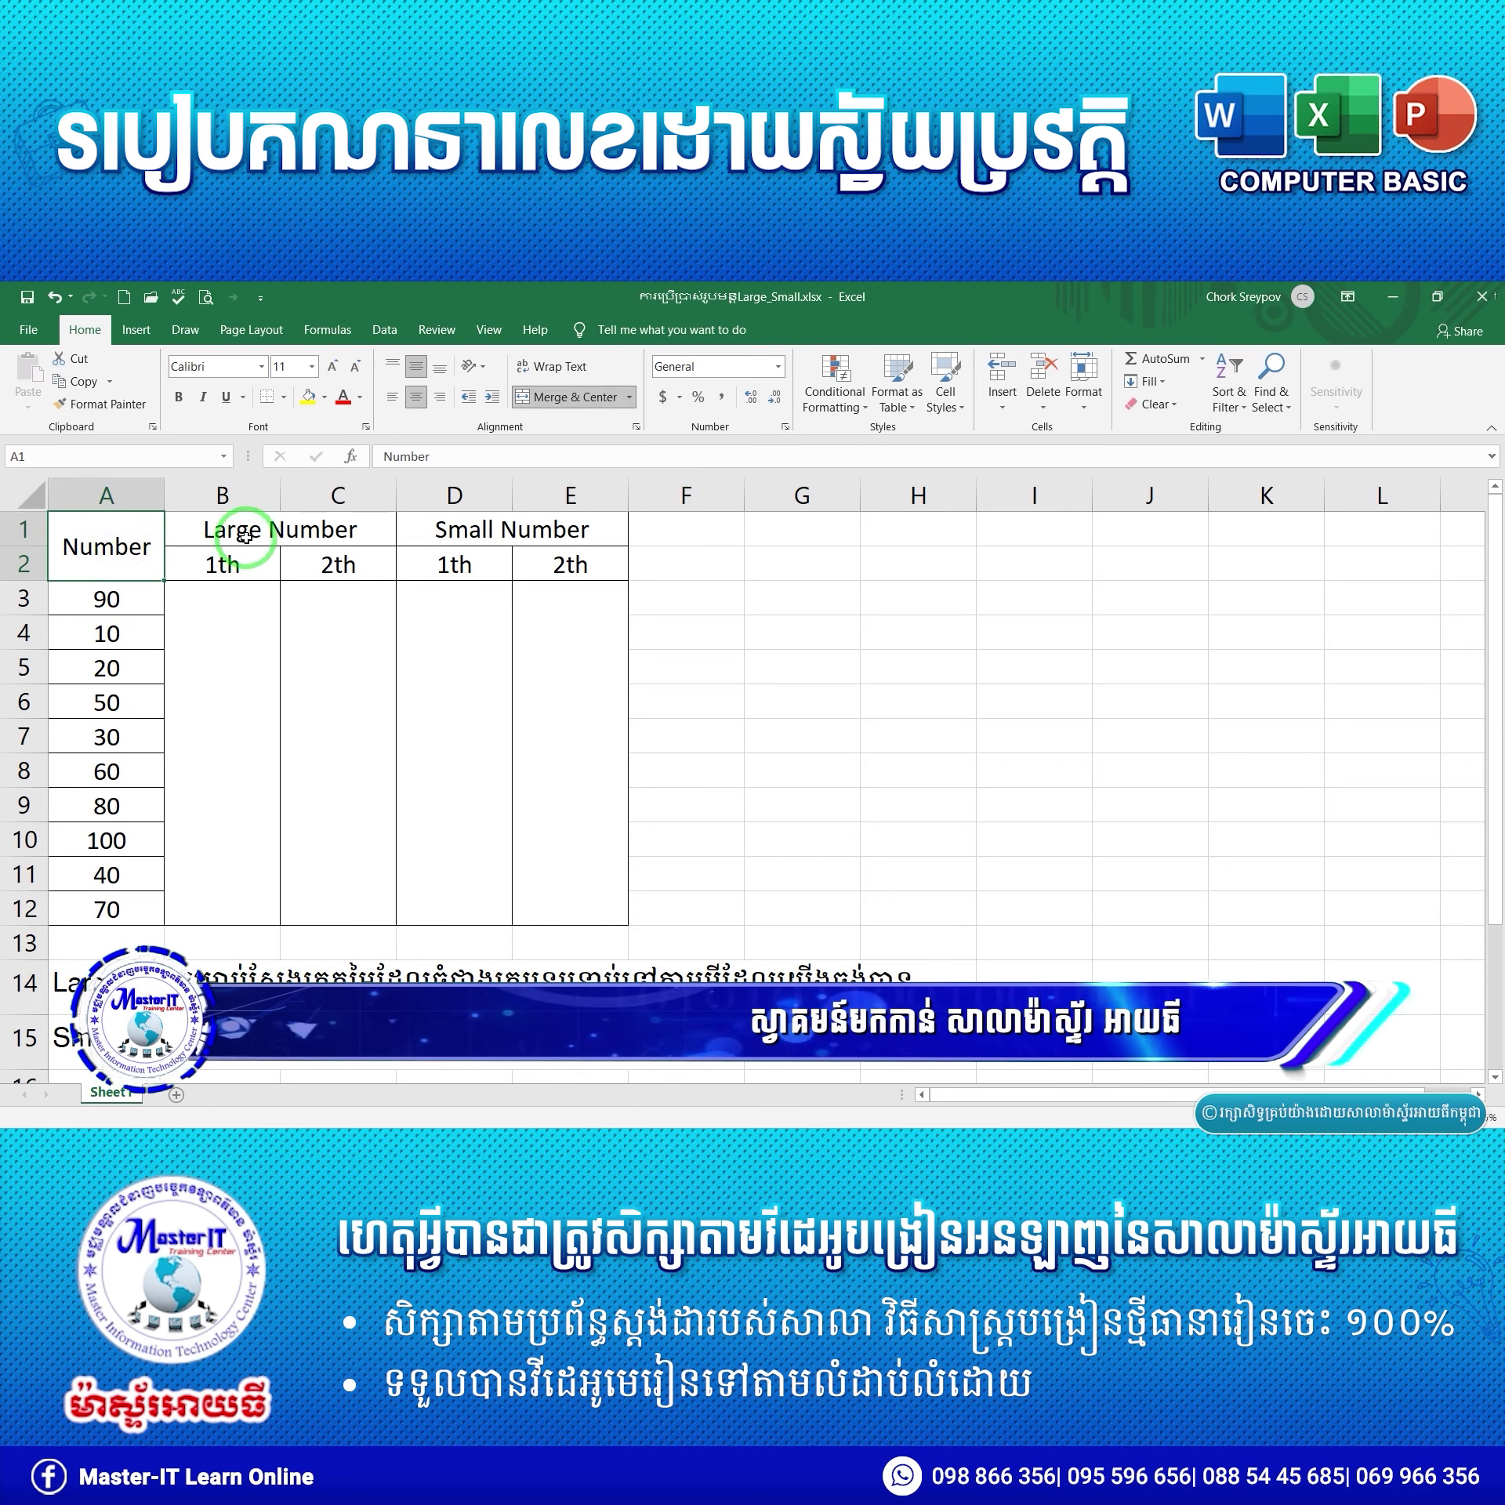
pyautogui.click(449, 535)
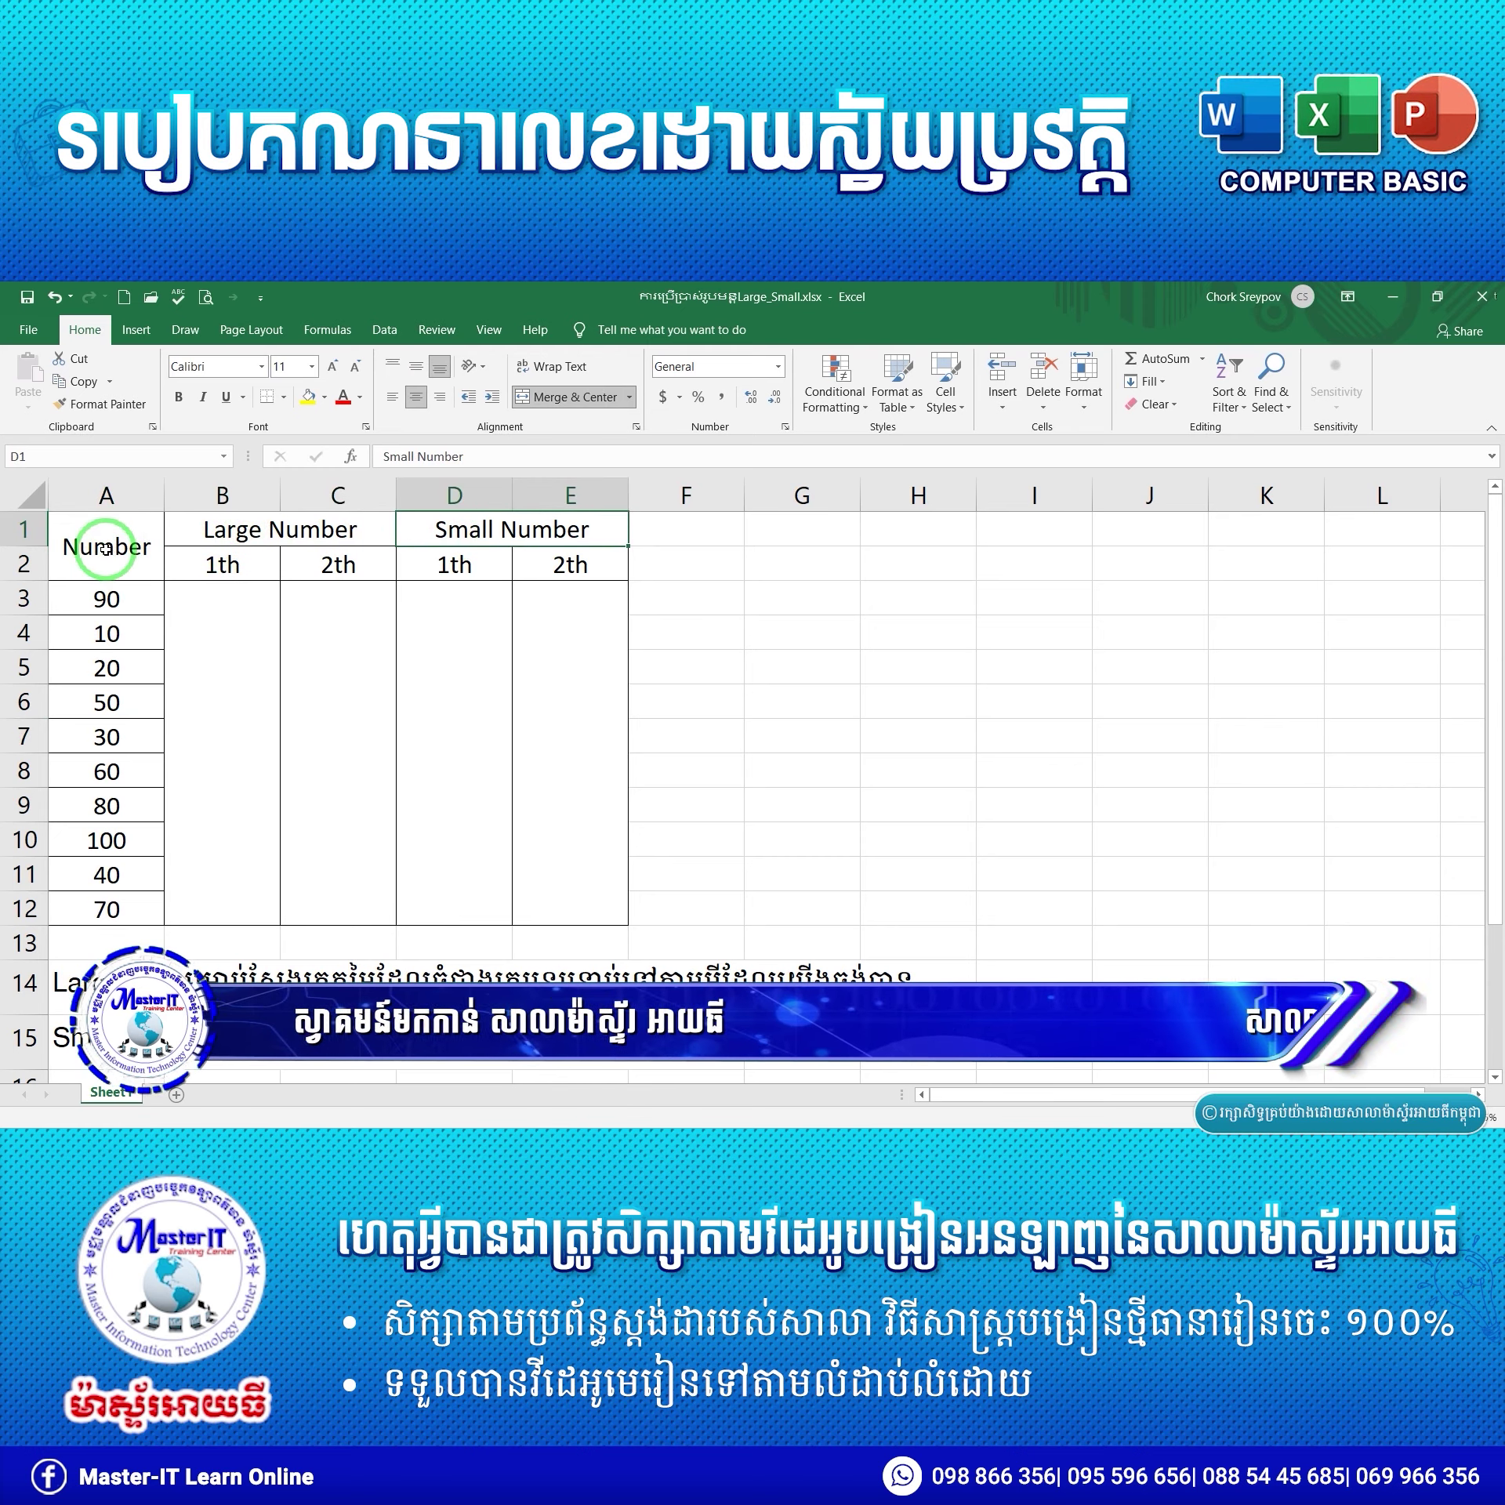
pyautogui.moveTo(99, 598)
pyautogui.mouseDown()
pyautogui.moveTo(142, 815)
pyautogui.moveTo(128, 914)
pyautogui.mouseUp()
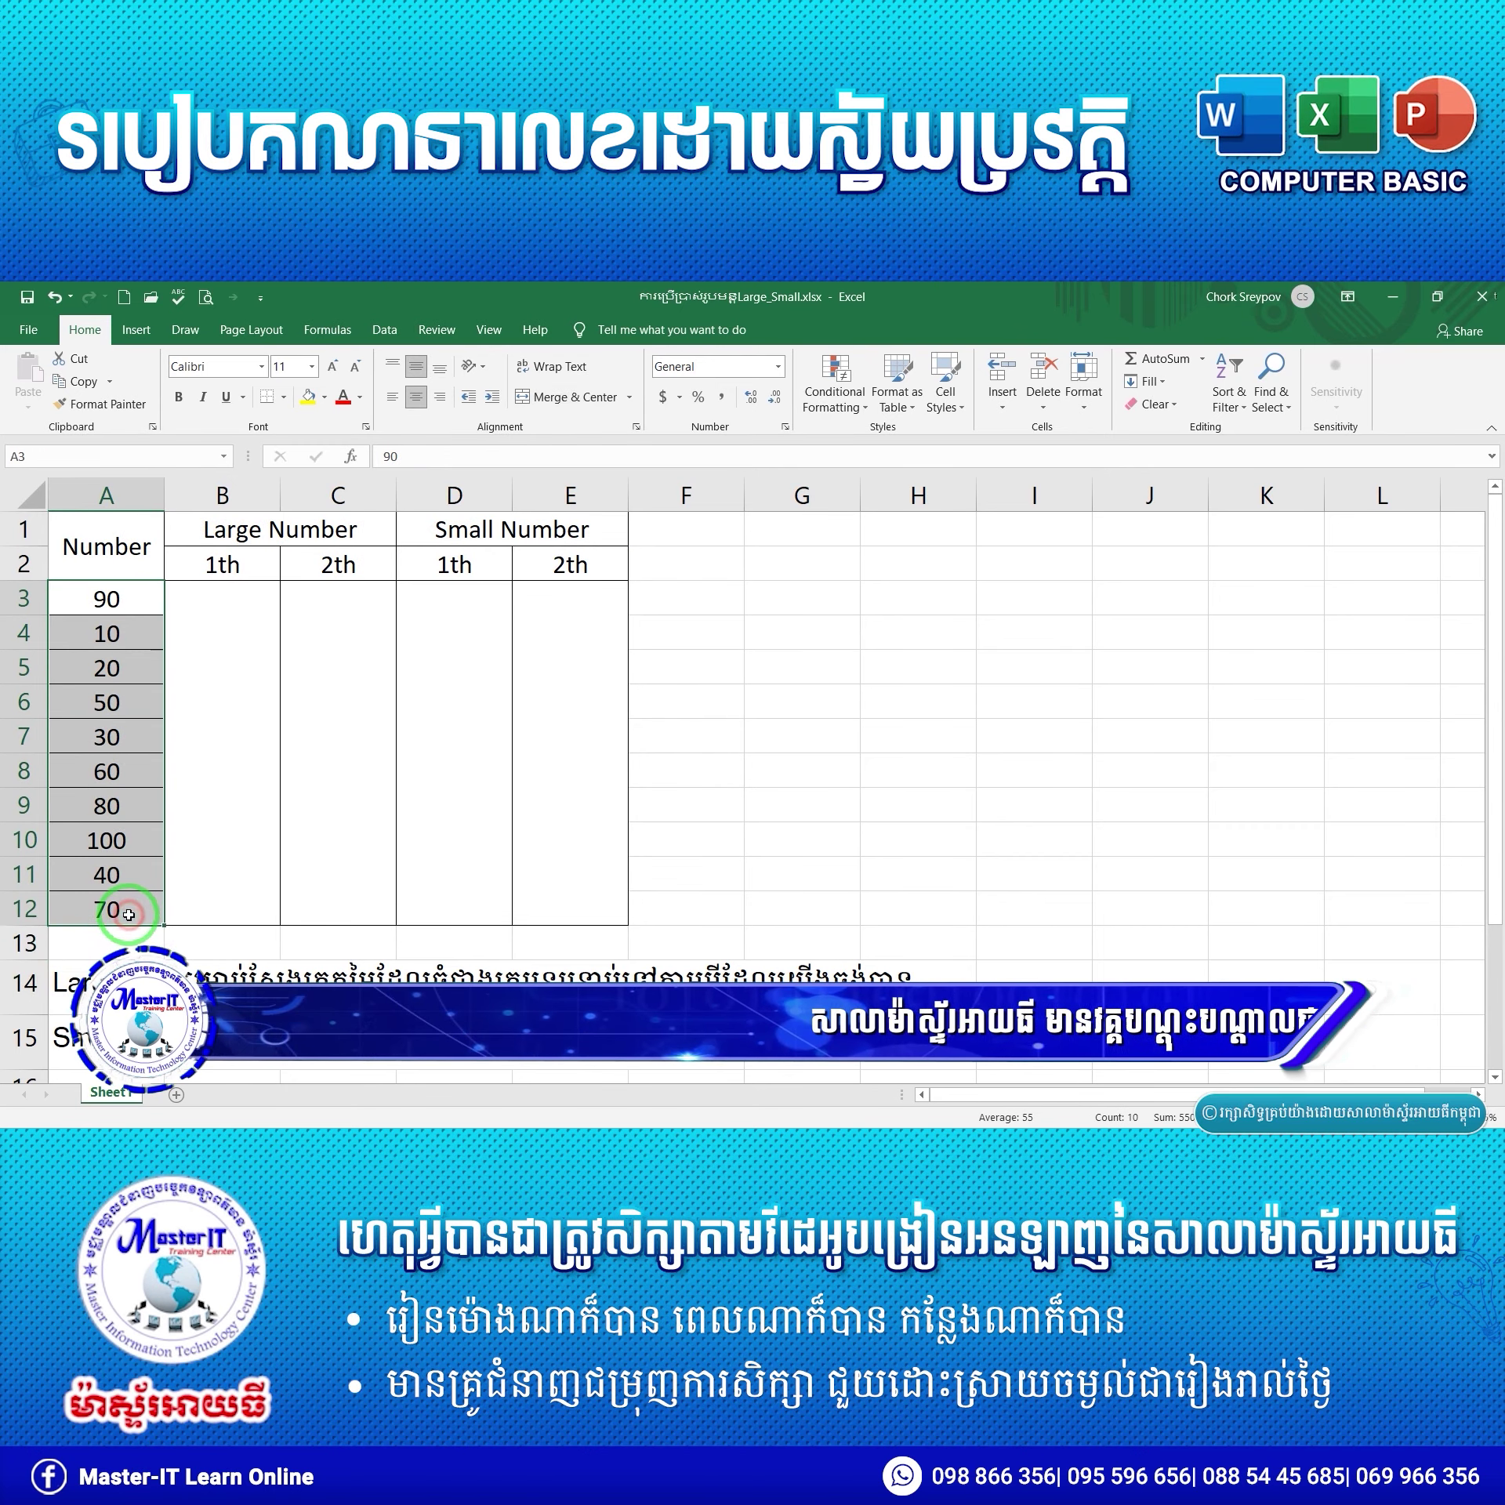
pyautogui.click(262, 529)
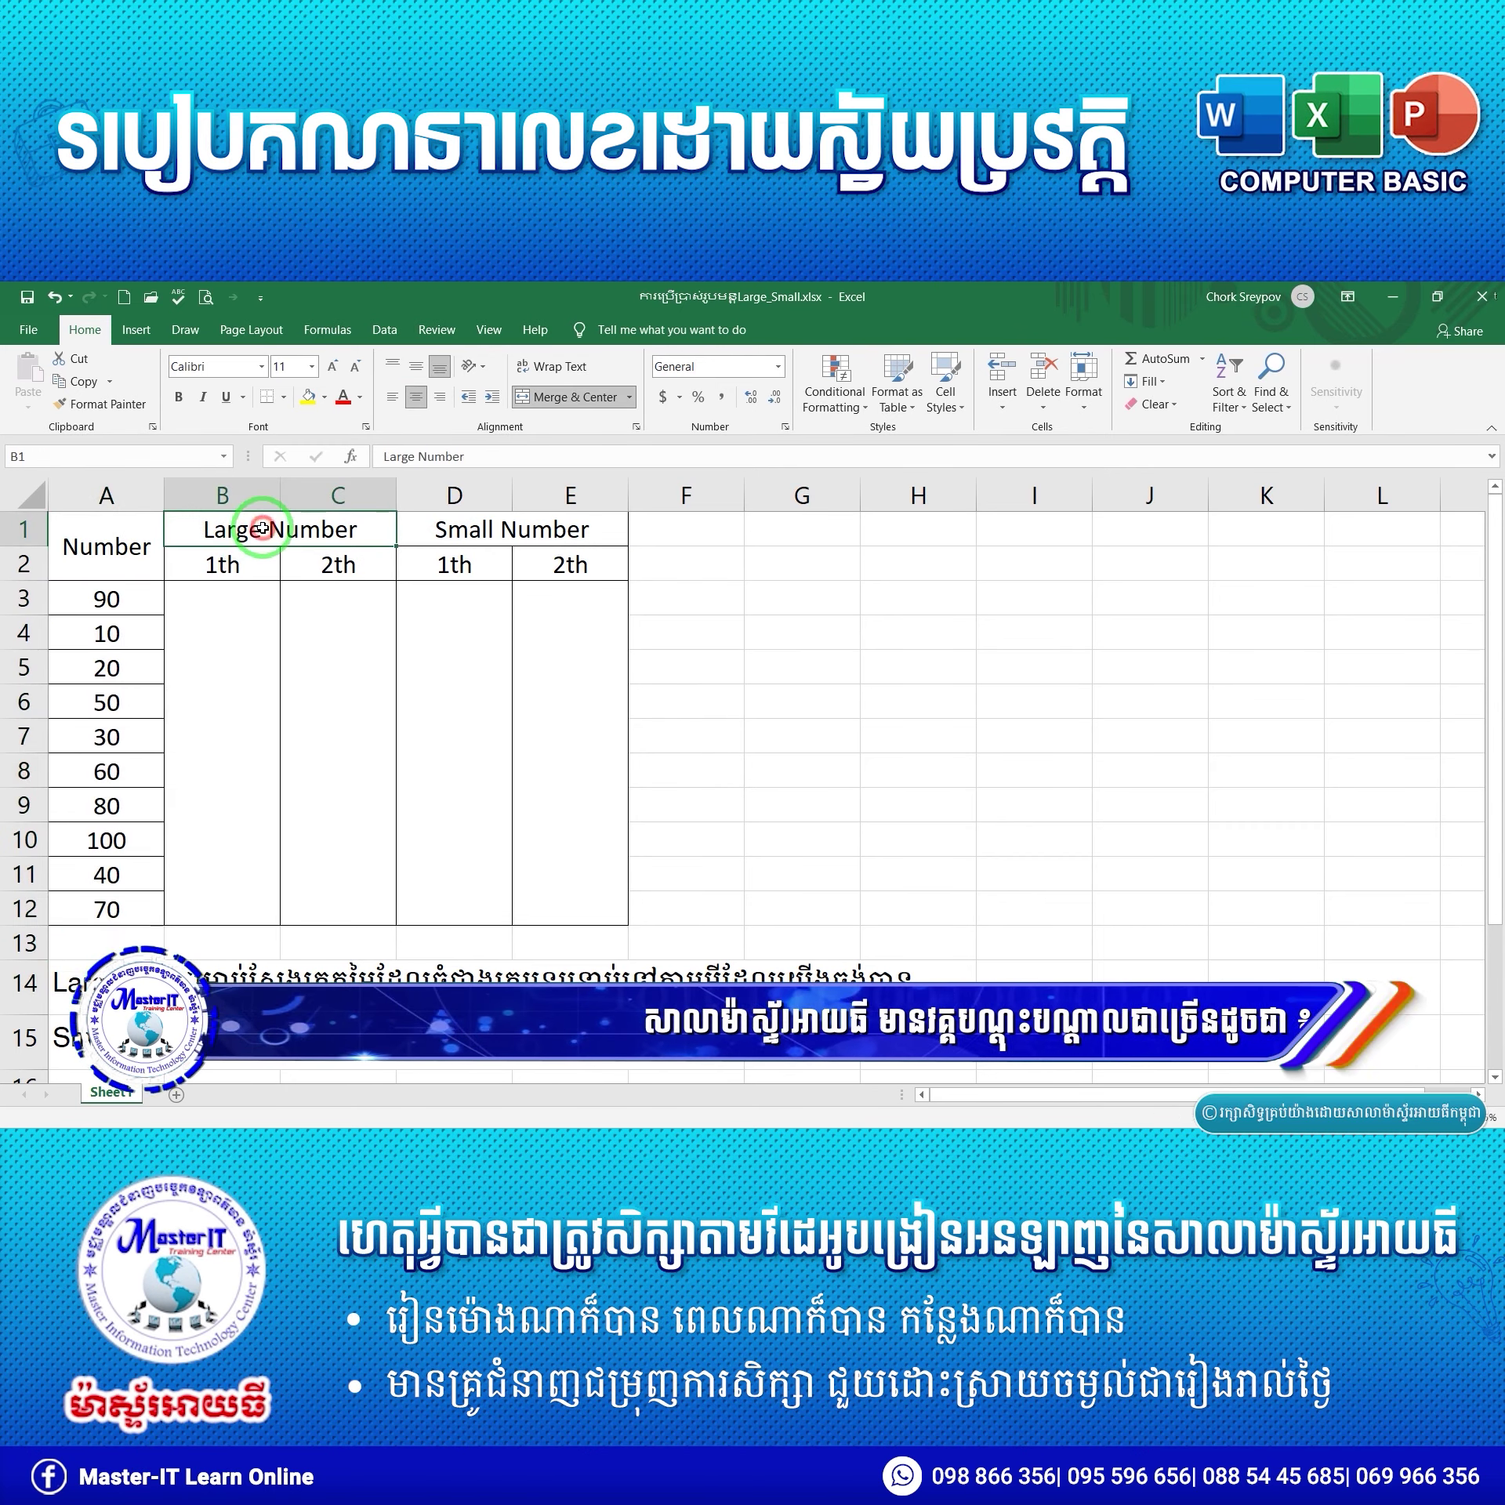
pyautogui.click(242, 565)
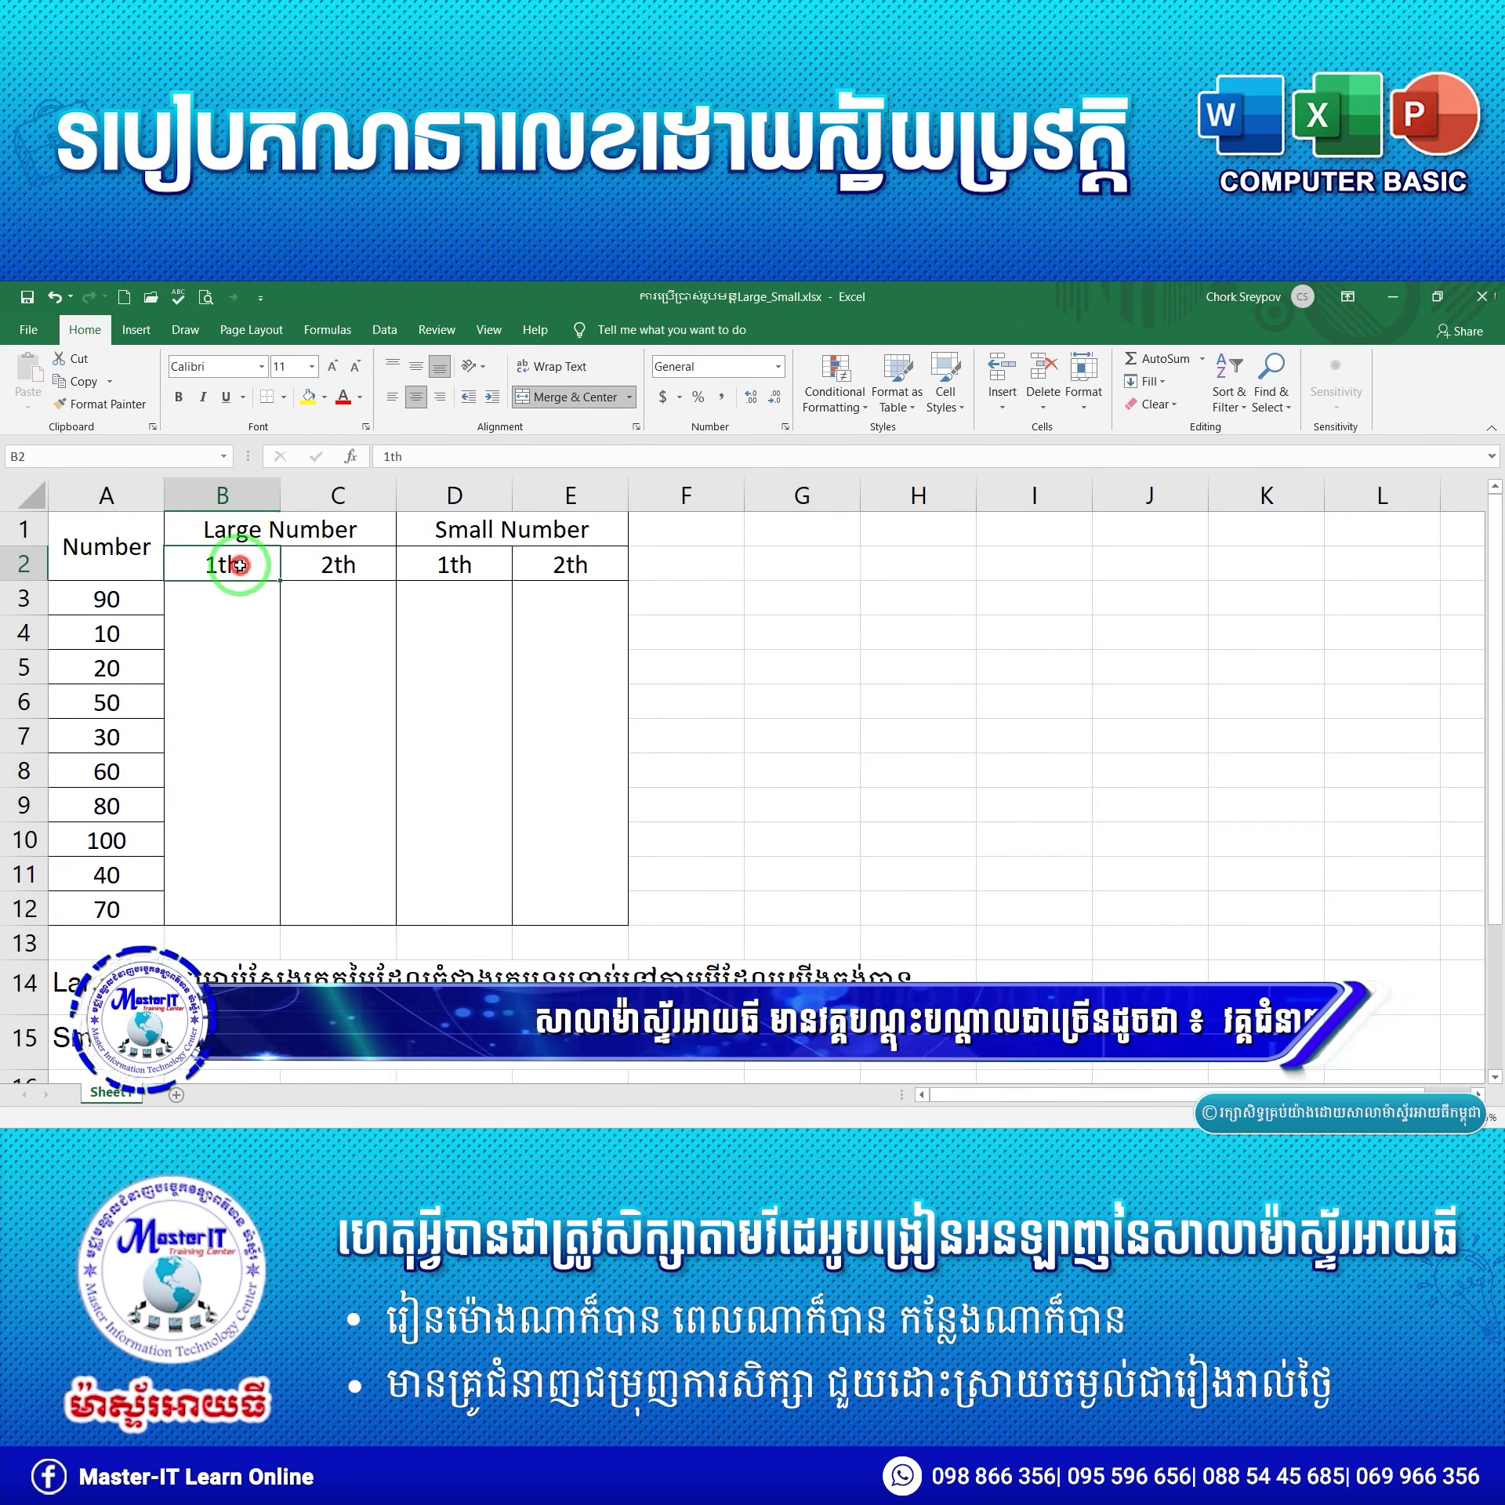
pyautogui.click(358, 565)
pyautogui.click(477, 538)
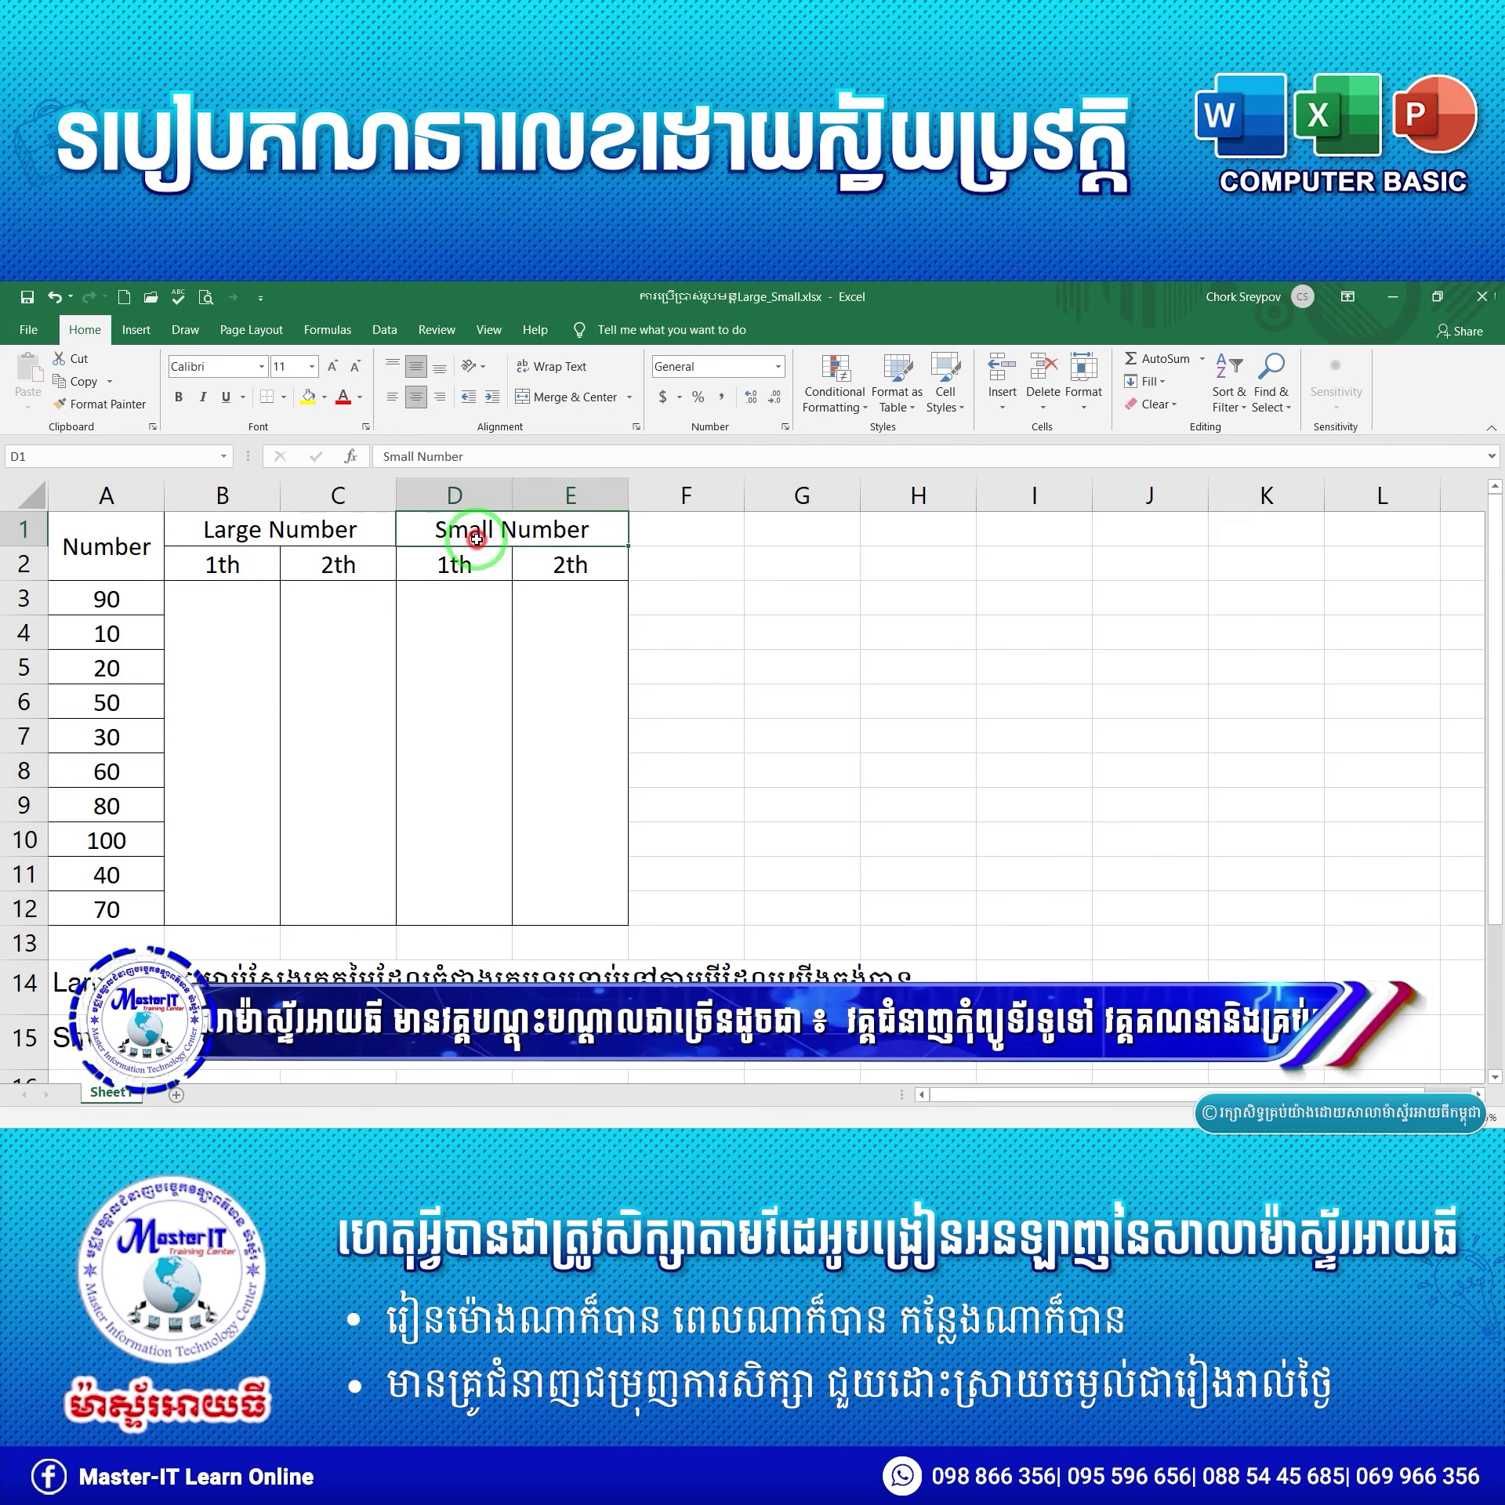
pyautogui.click(467, 564)
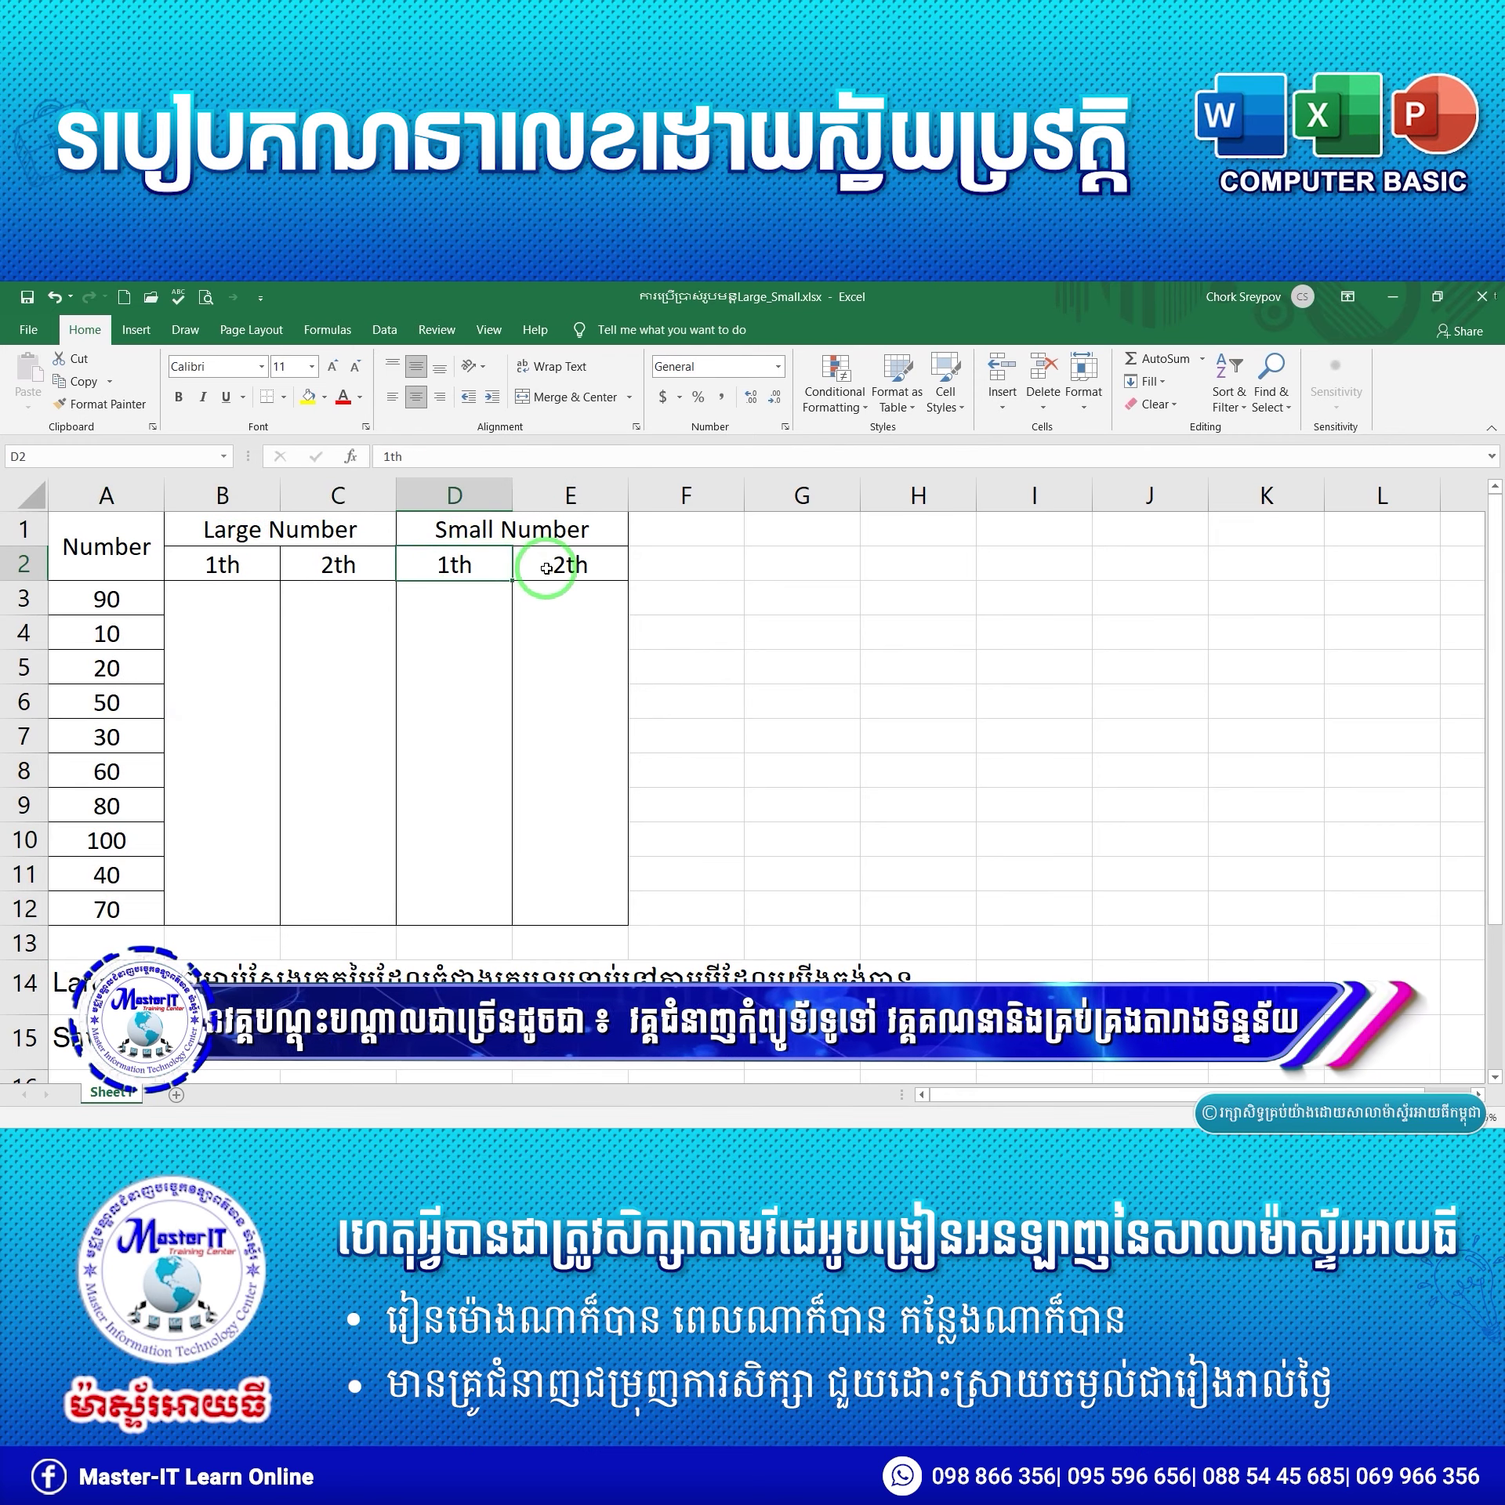
pyautogui.click(570, 567)
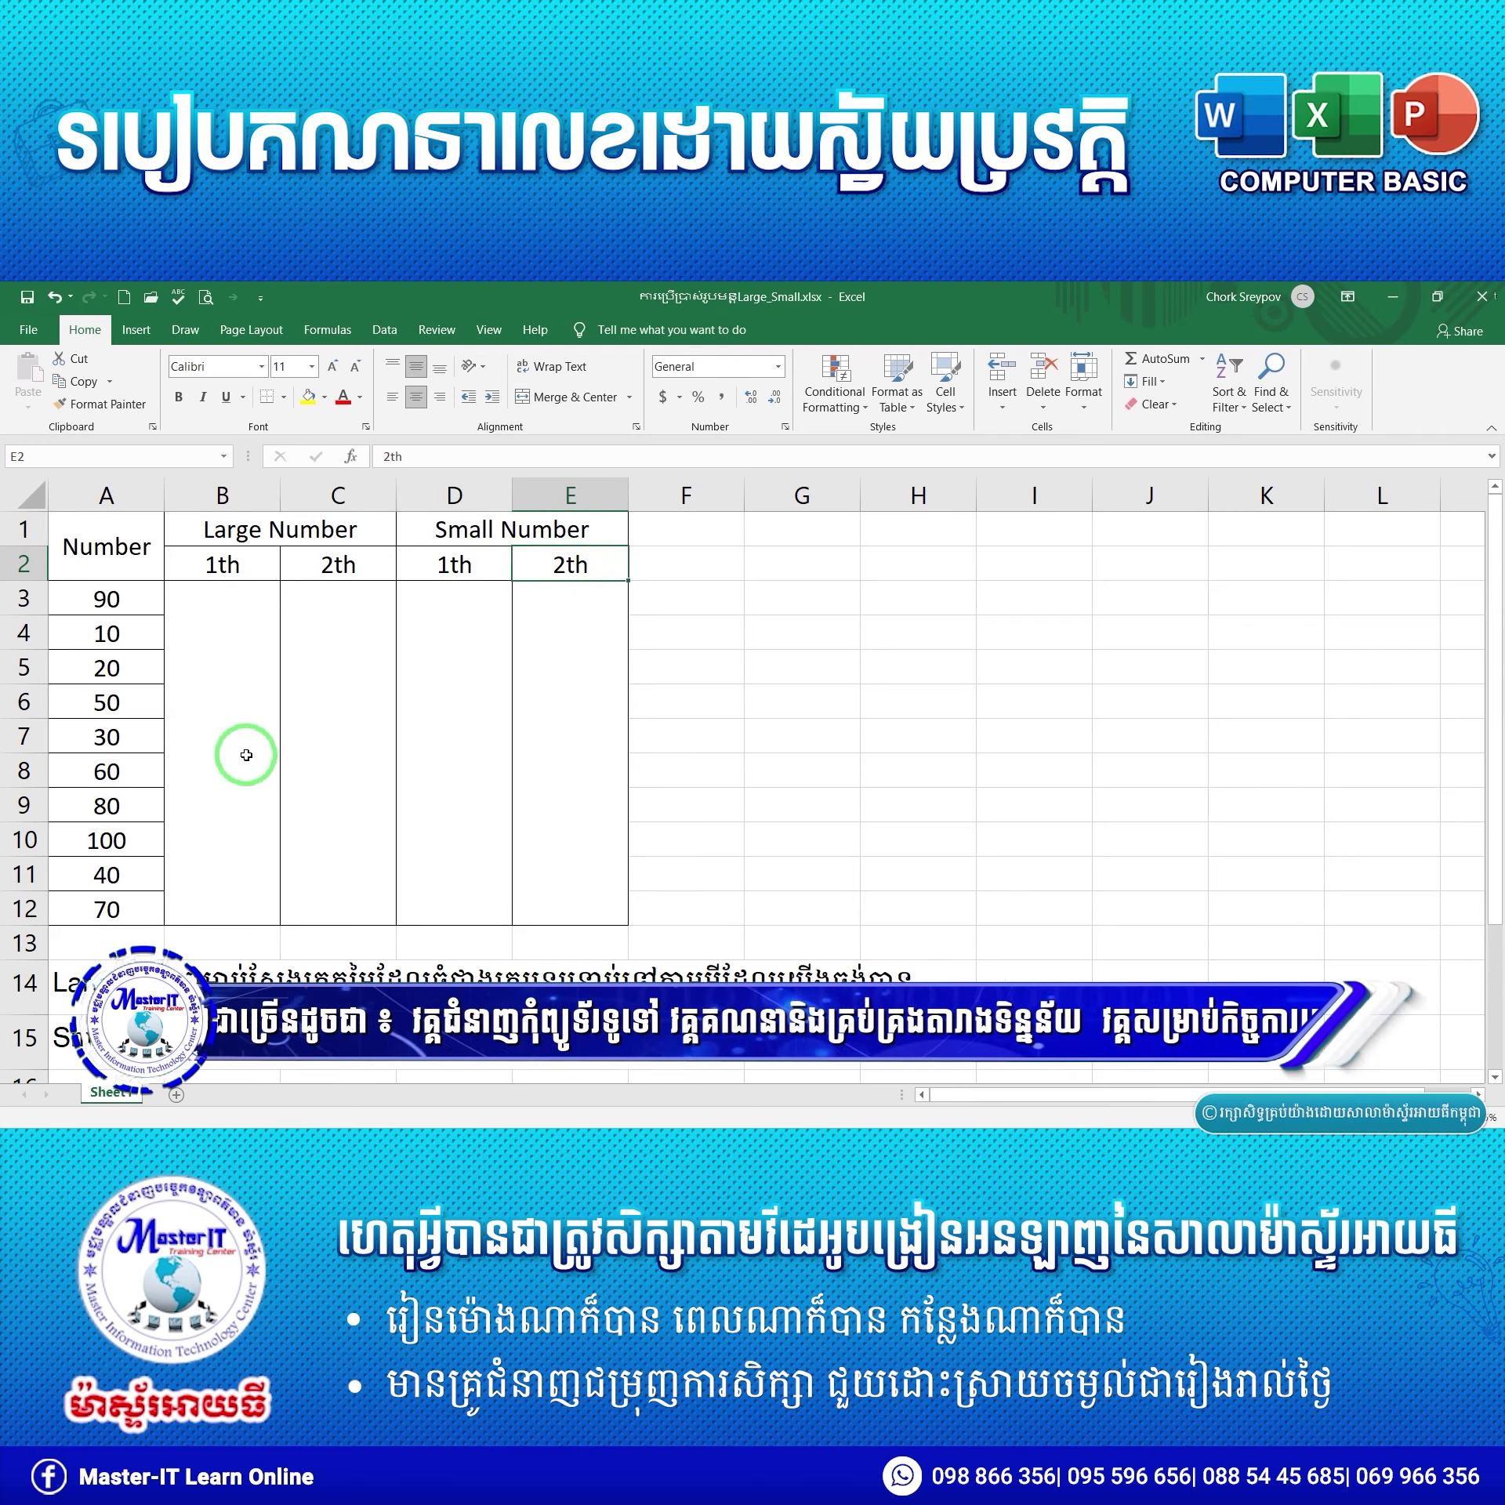
pyautogui.moveTo(222, 599); pyautogui.dragTo(222, 910)
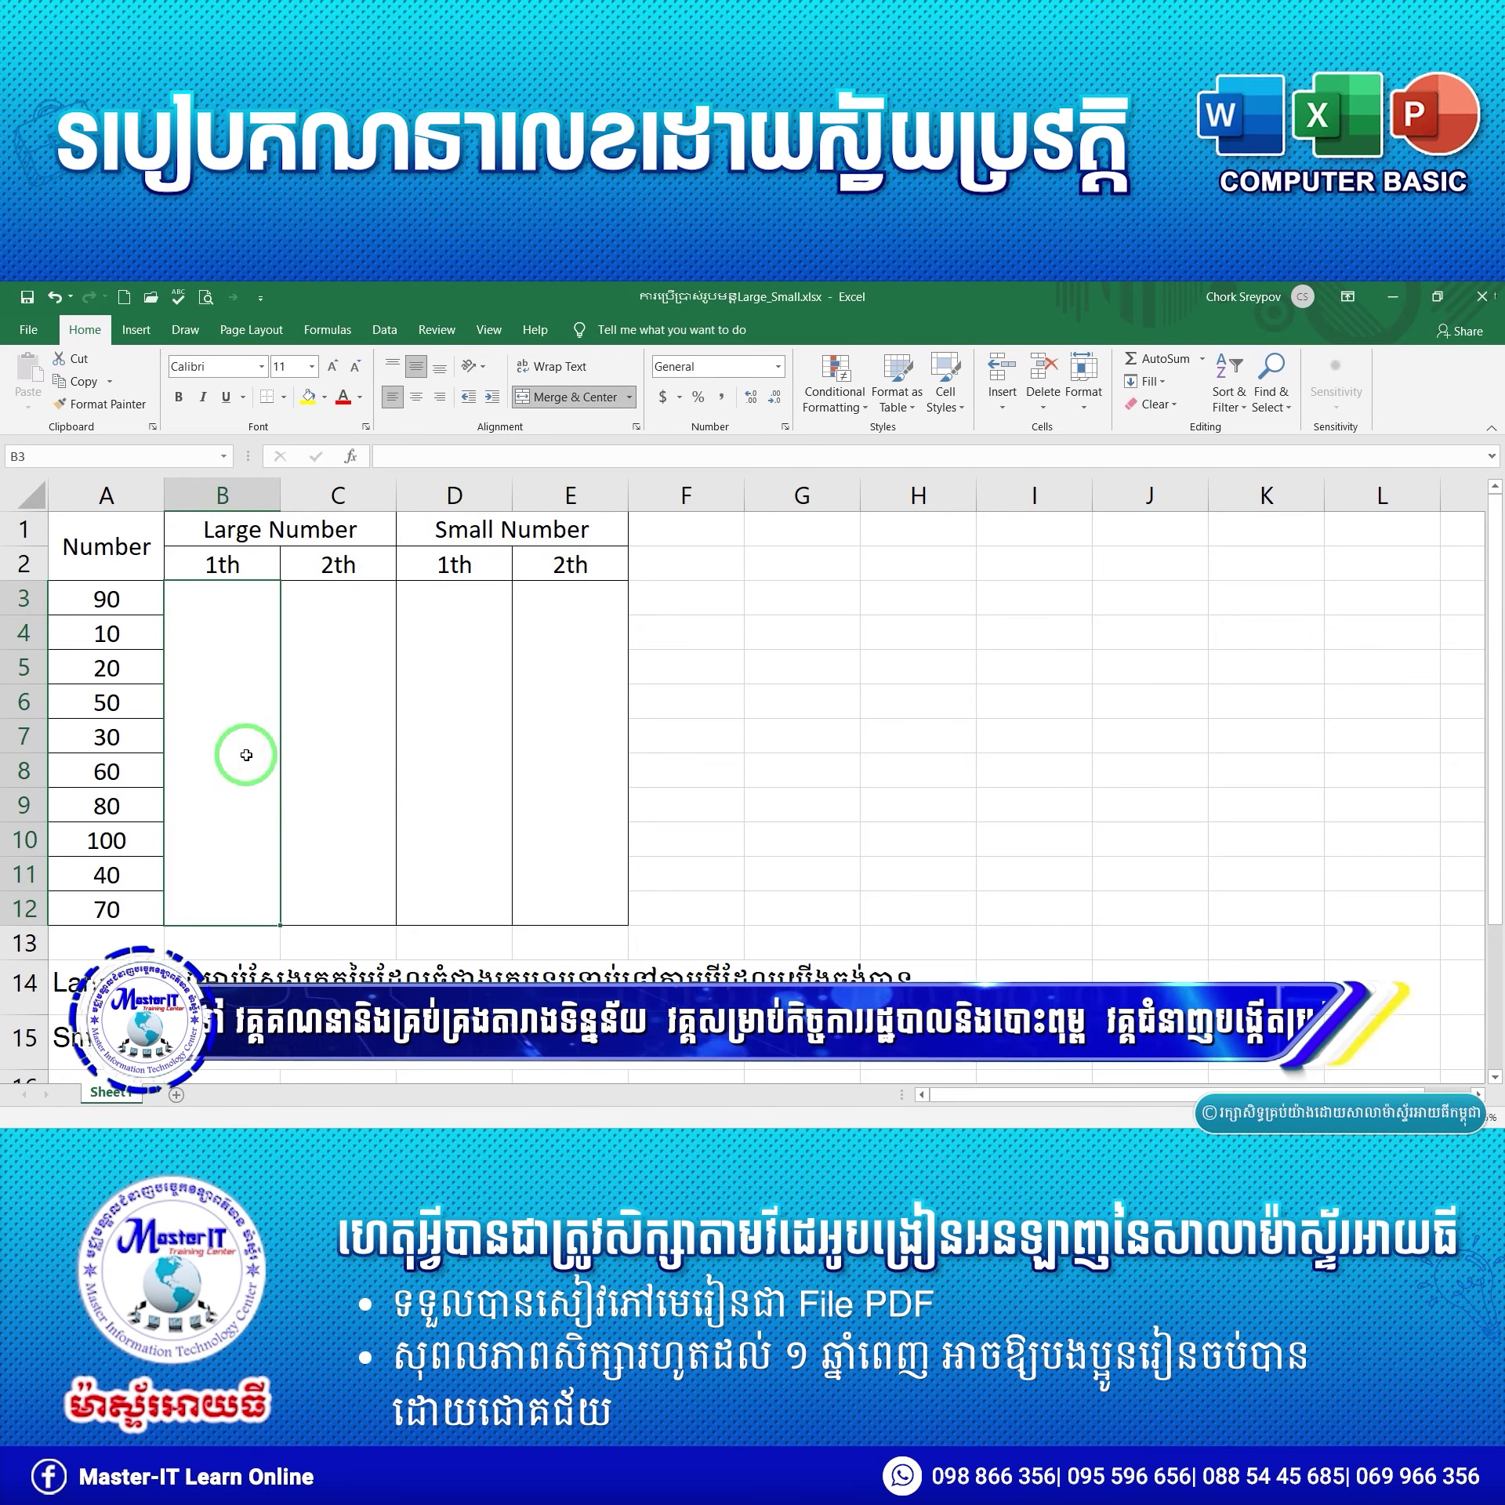
pyautogui.moveTo(108, 598); pyautogui.dragTo(111, 903)
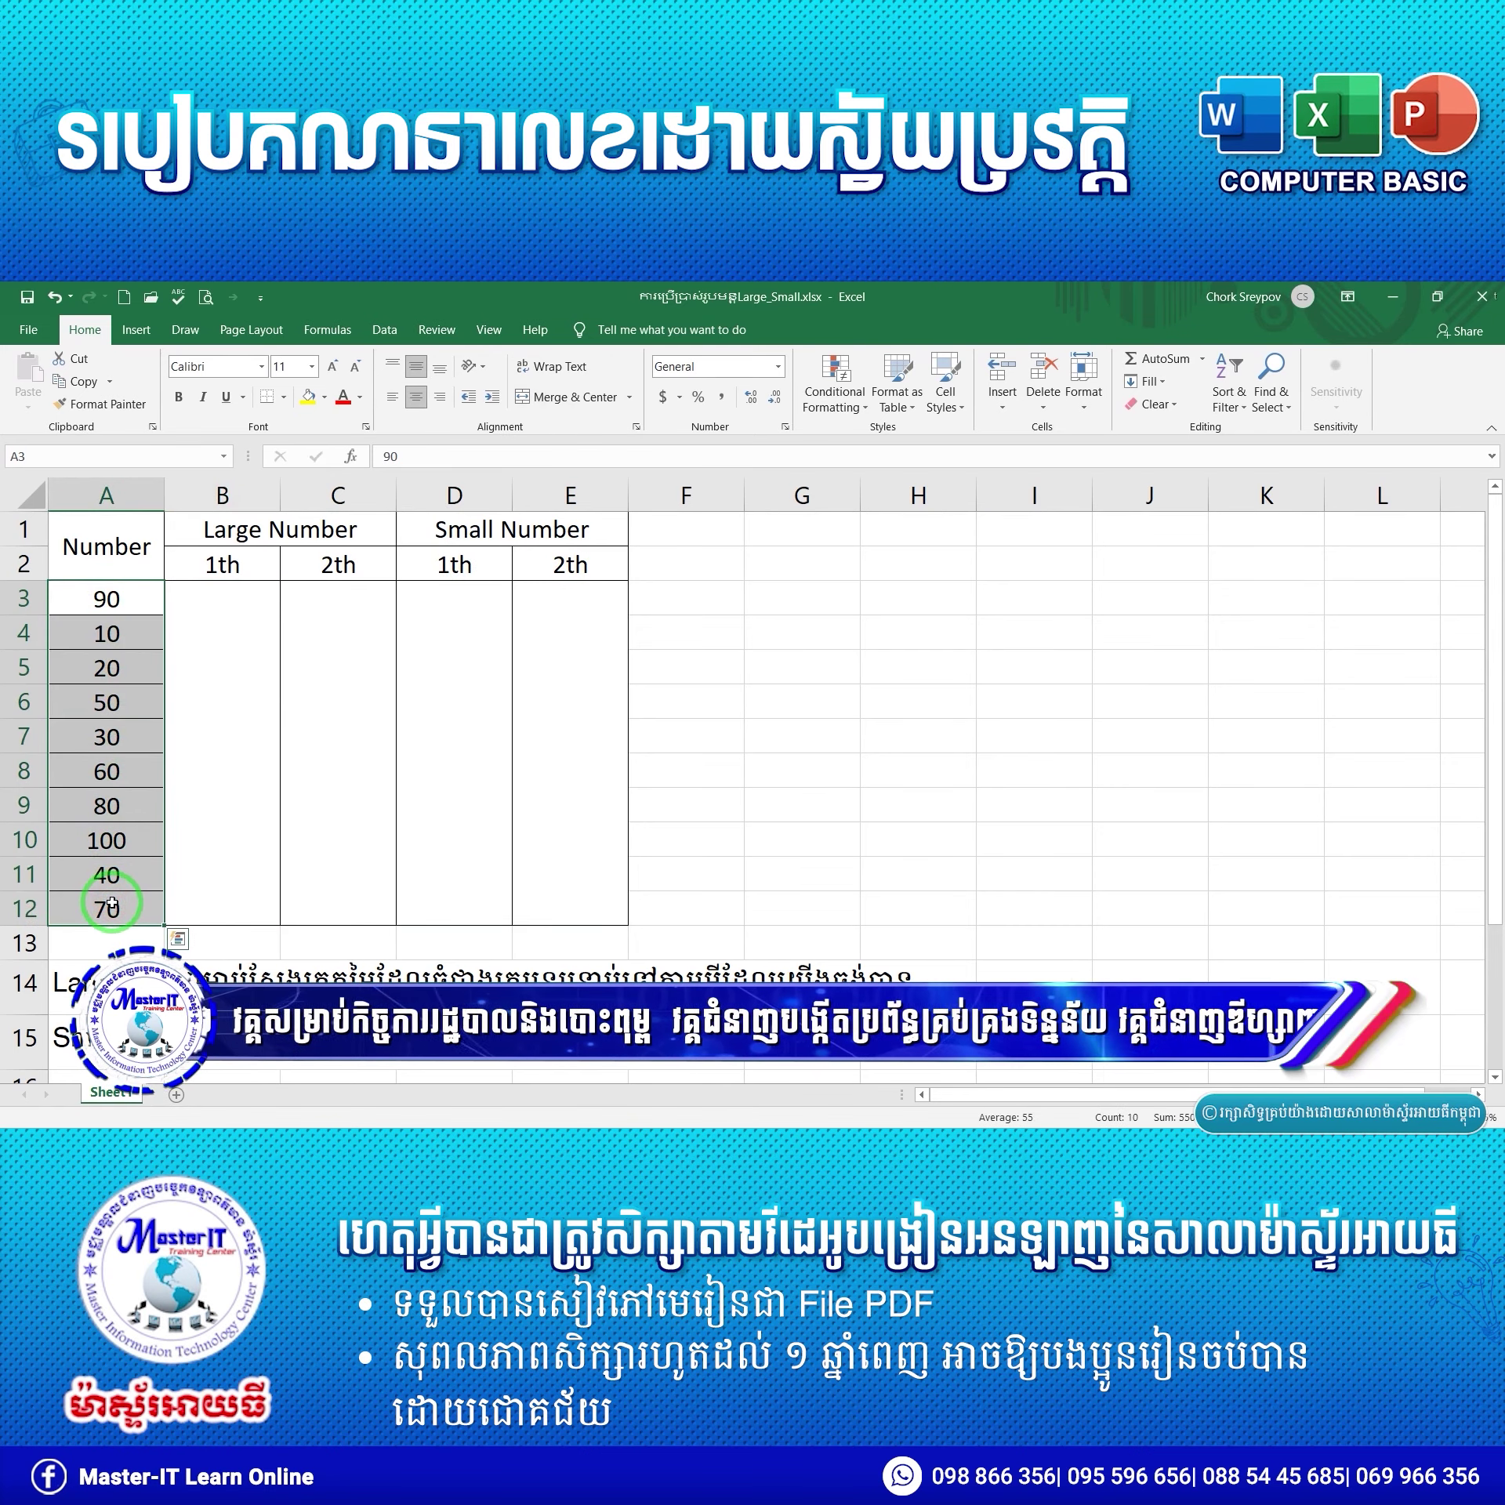
pyautogui.click(244, 744)
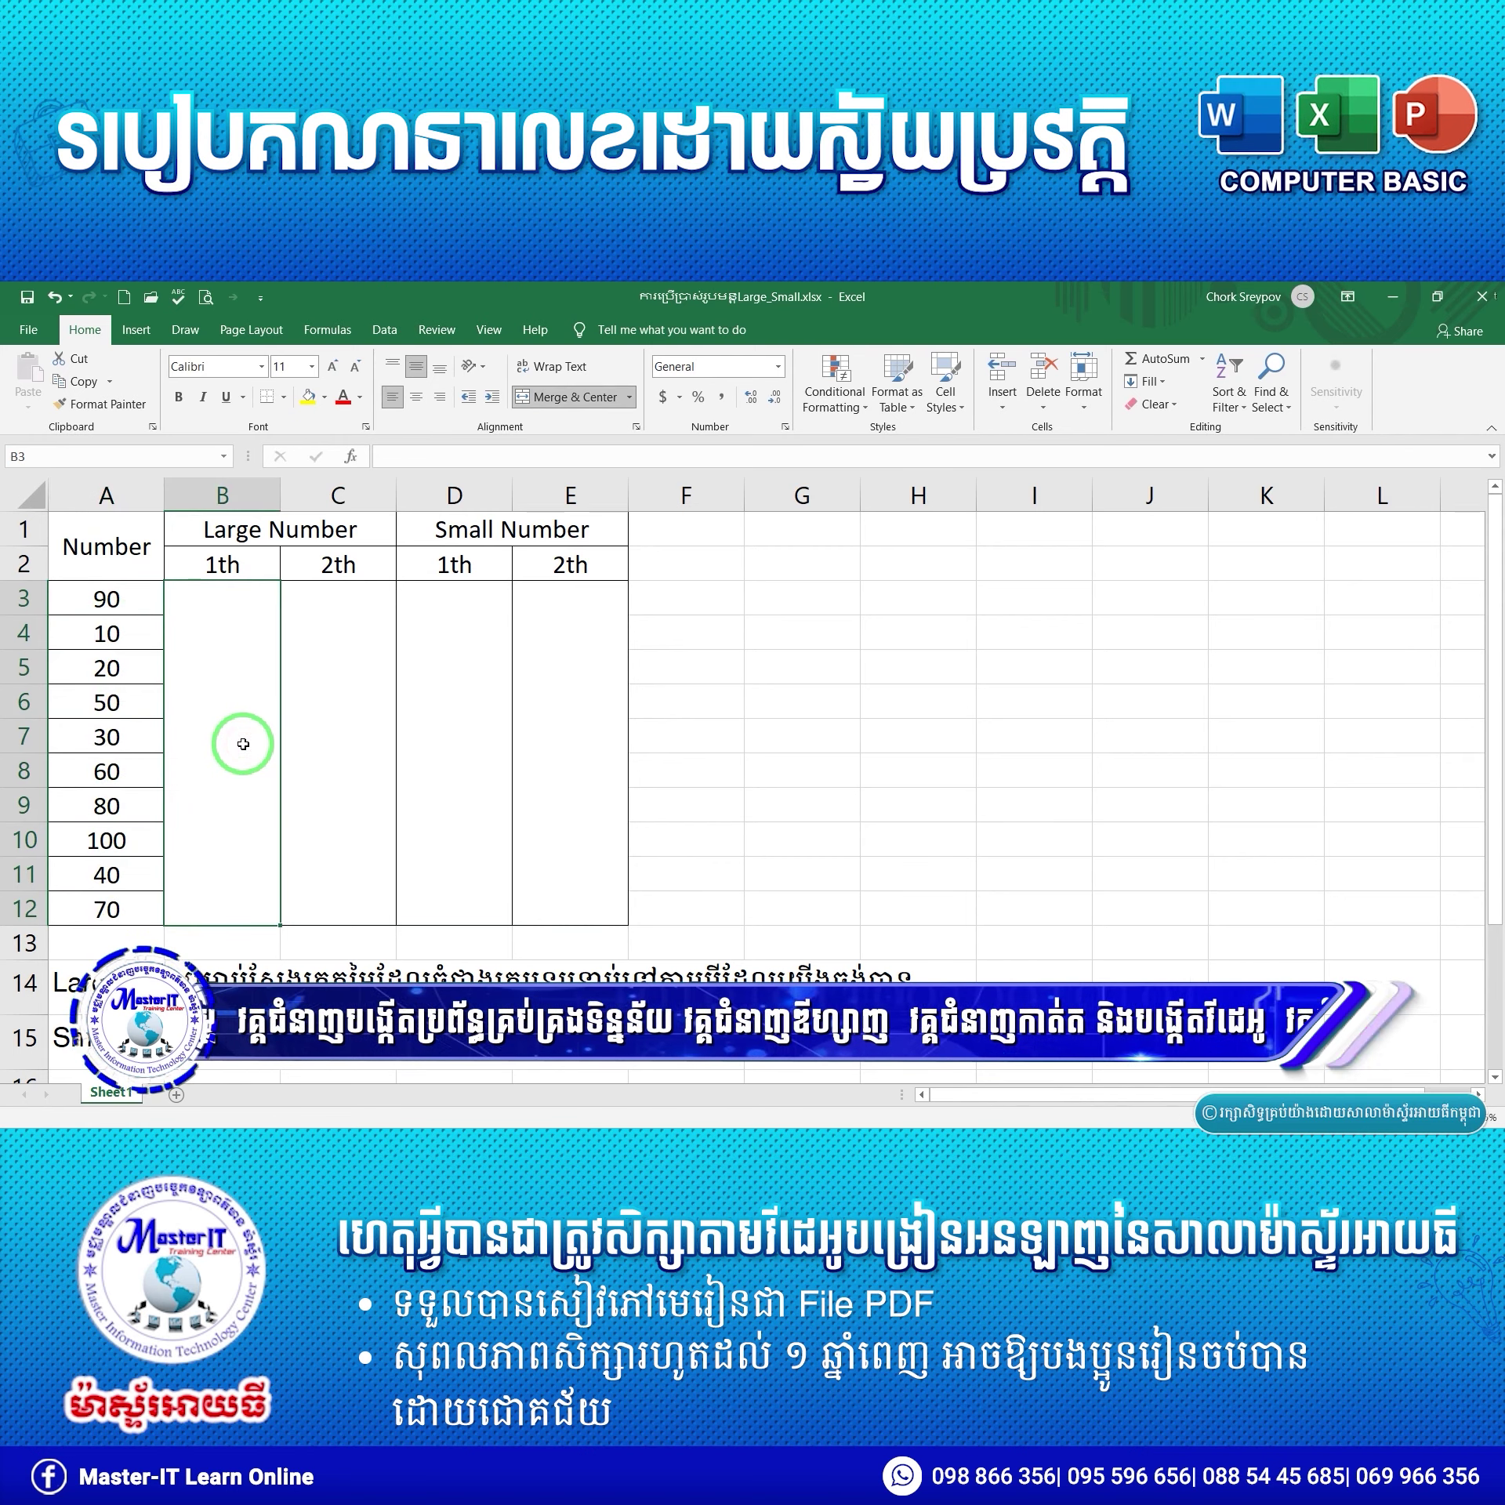
# Enter =LARGE(A3:A12,1) in B3 to show 100, then reselect B3 to check it.
pyautogui.write('=la')
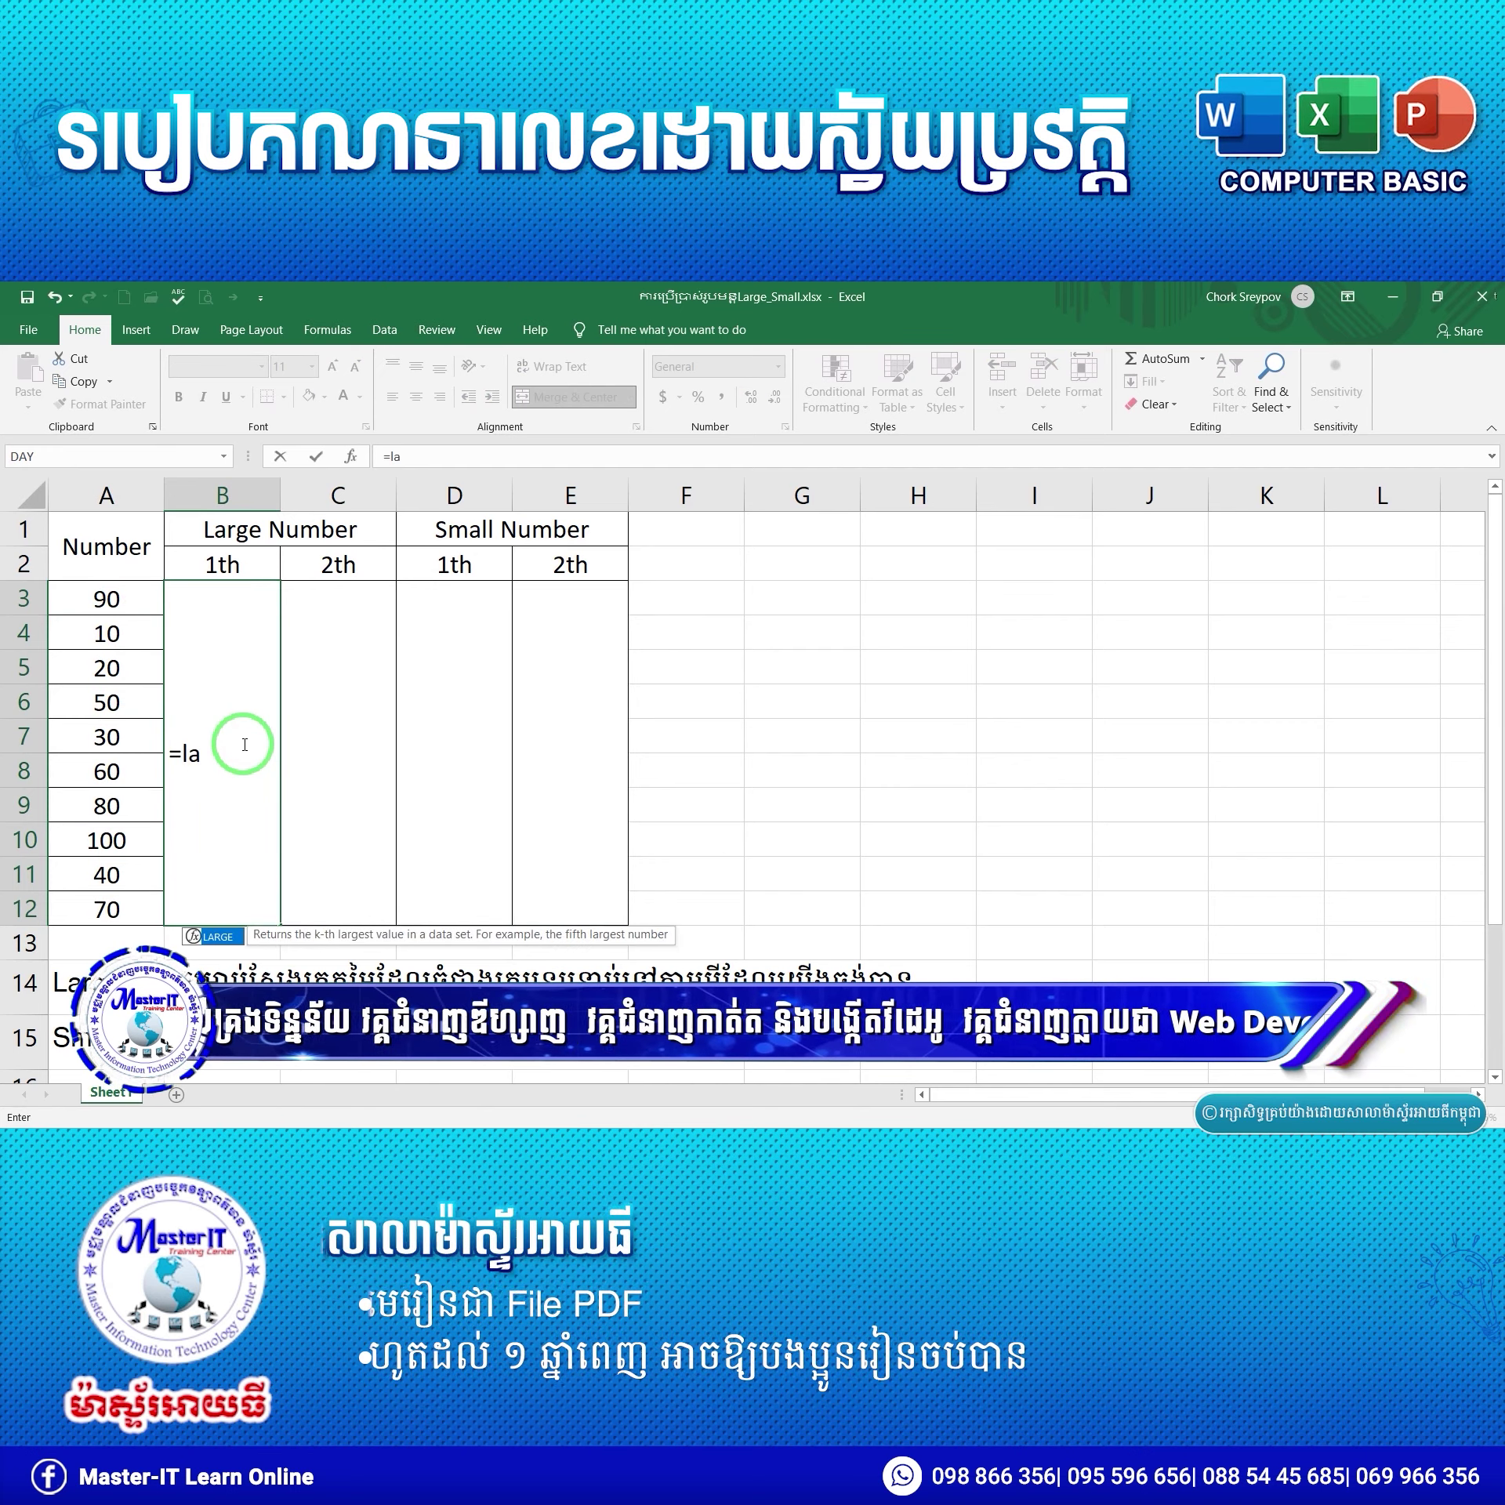
pyautogui.press('Tab')
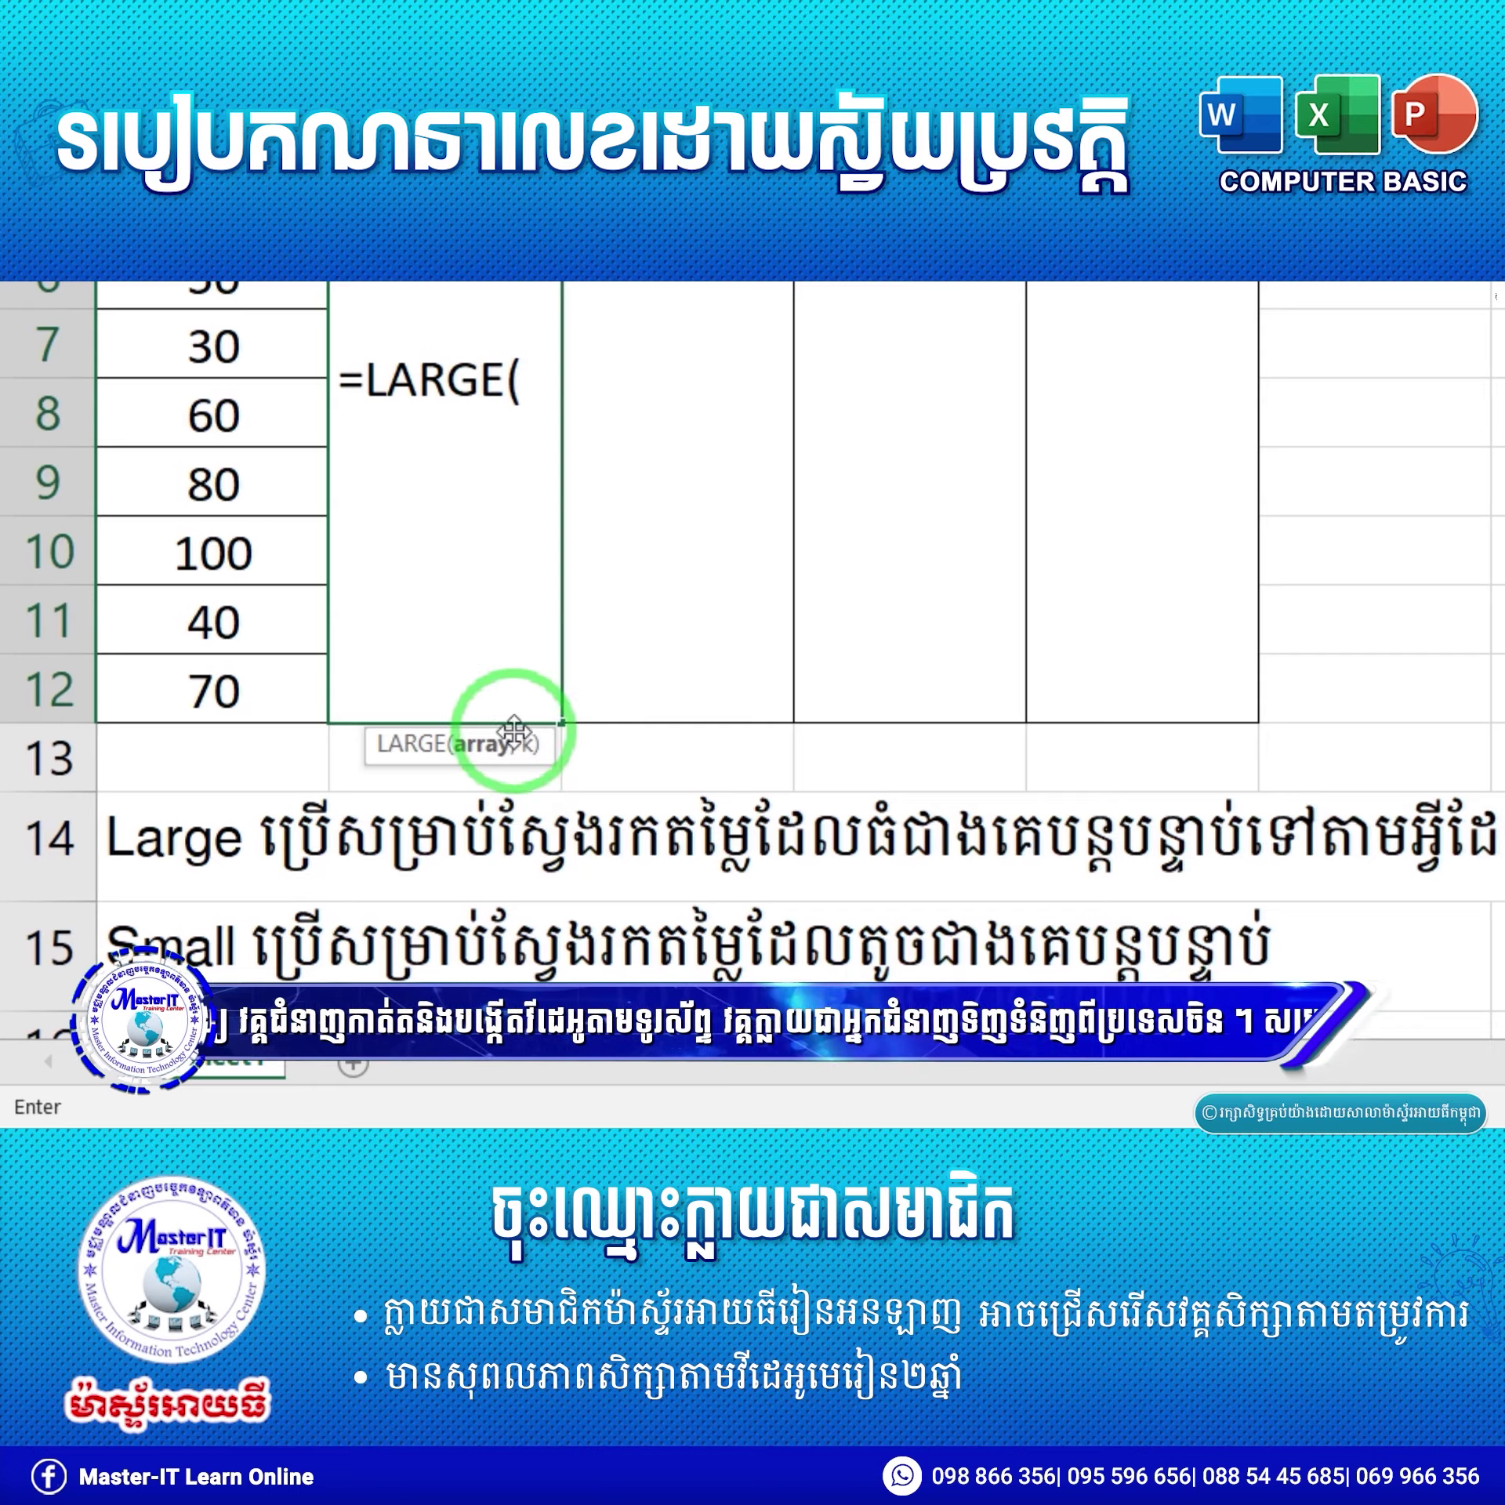
pyautogui.moveTo(126, 598); pyautogui.dragTo(121, 895)
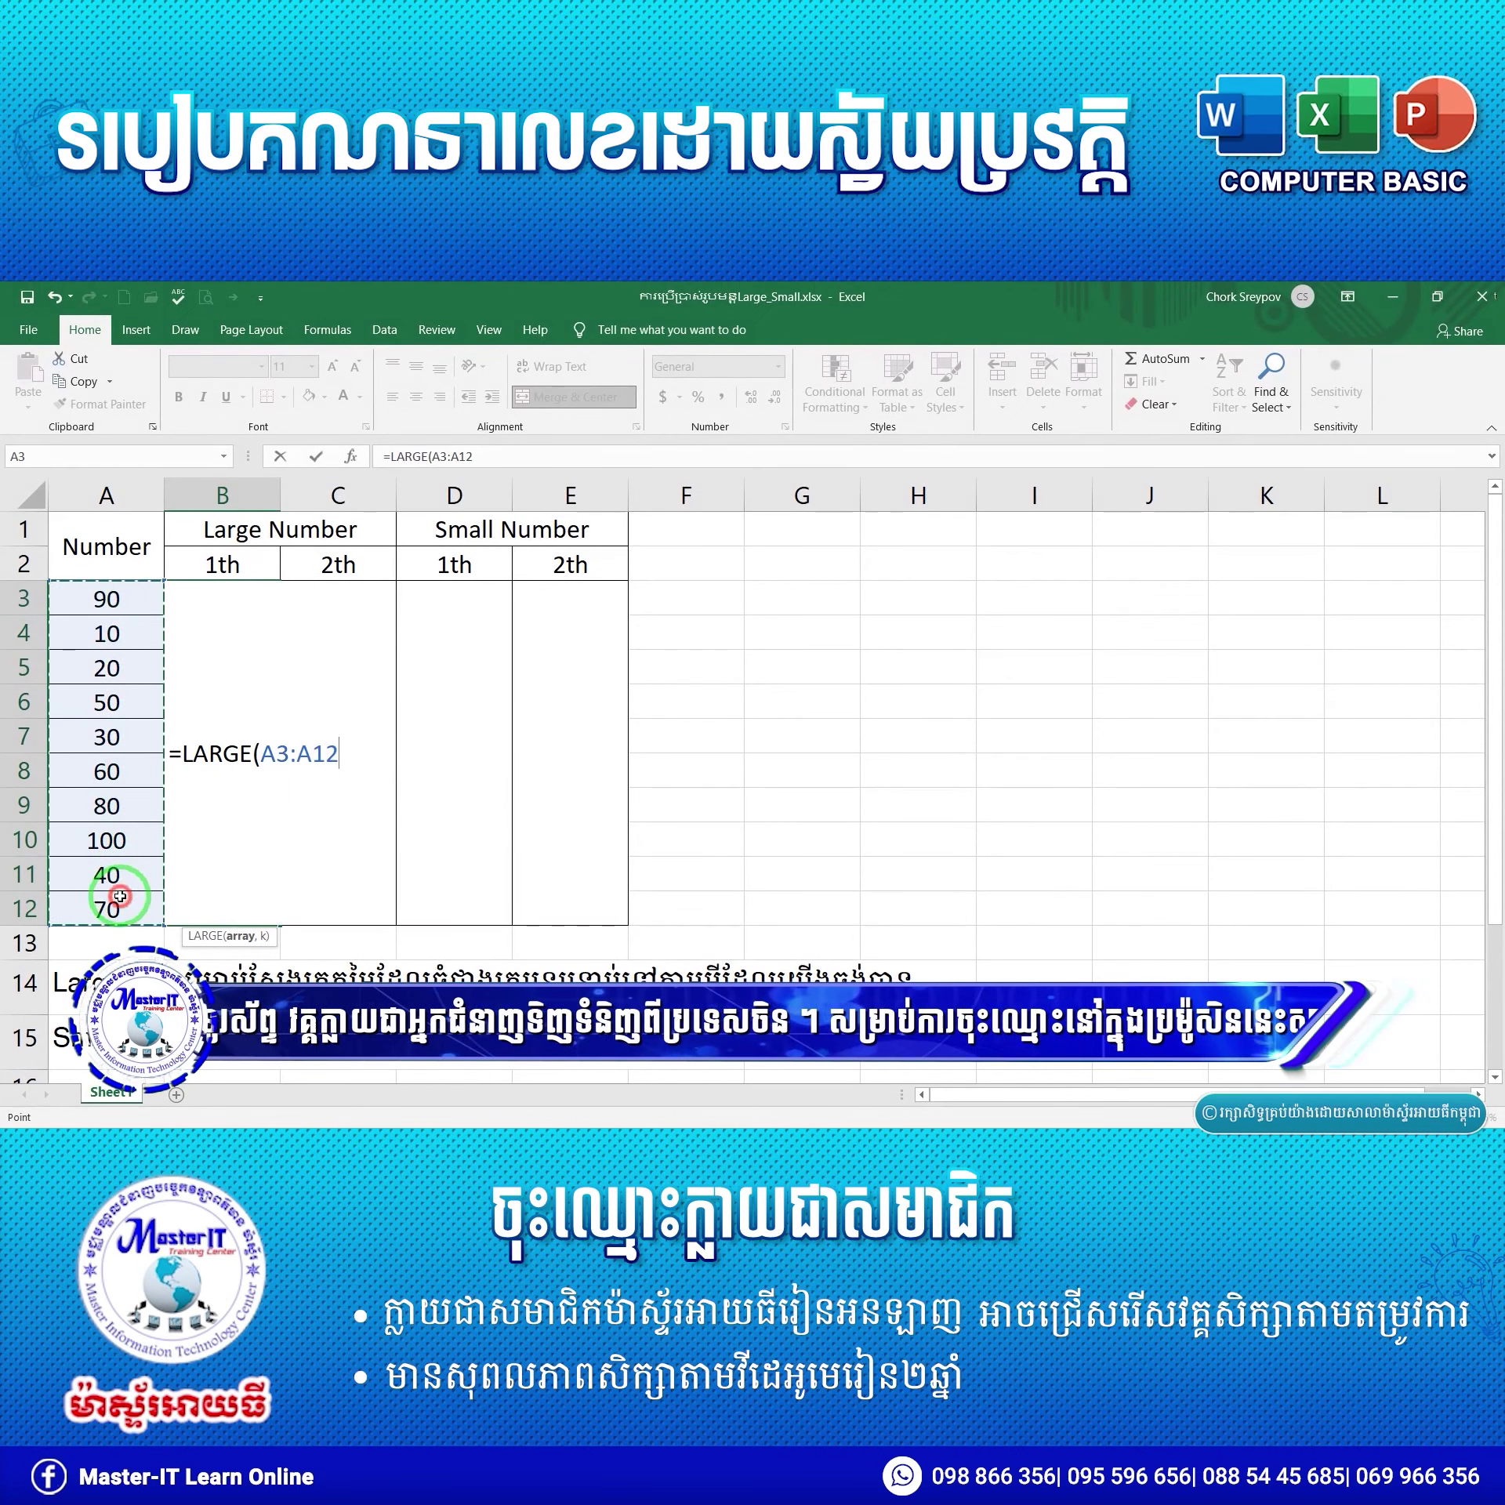
pyautogui.write(',')
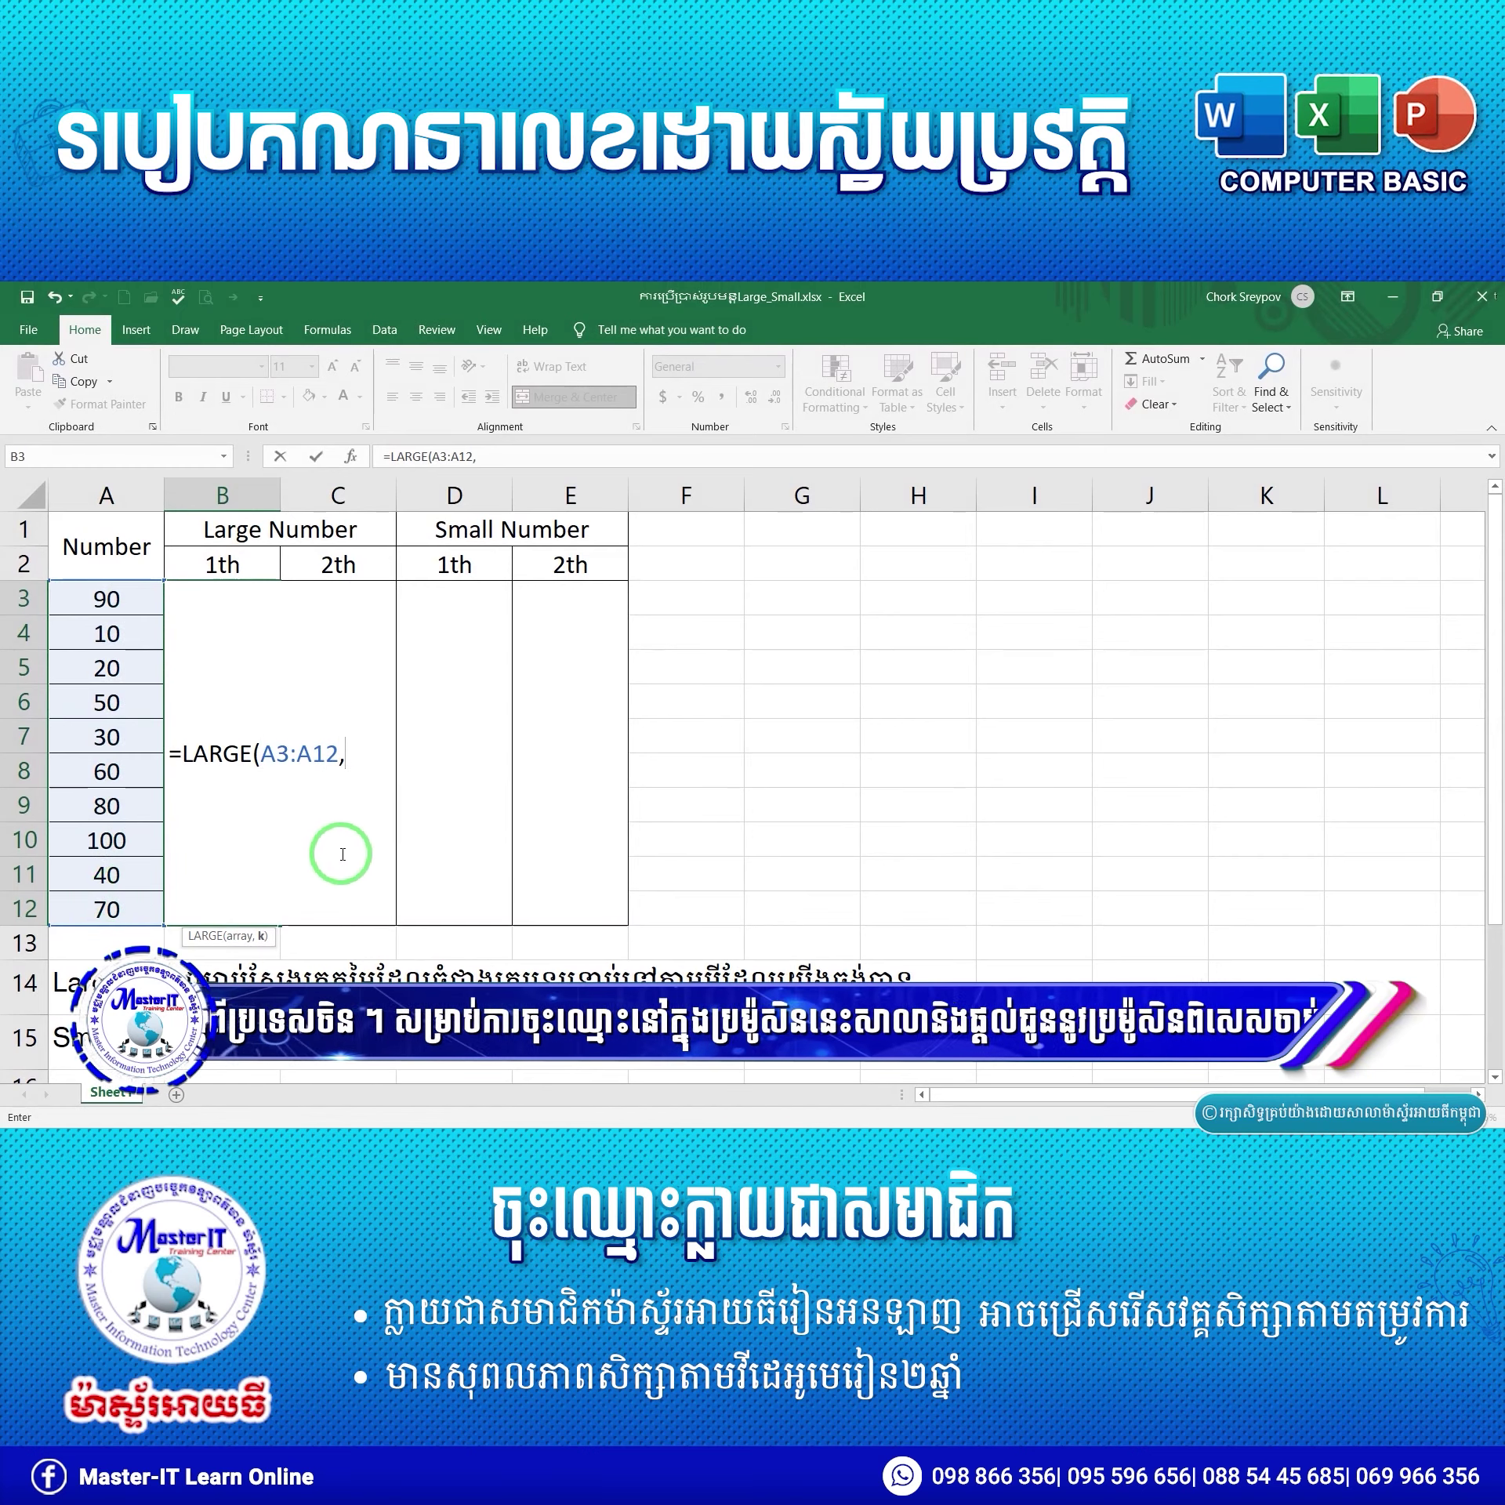
pyautogui.write('1')
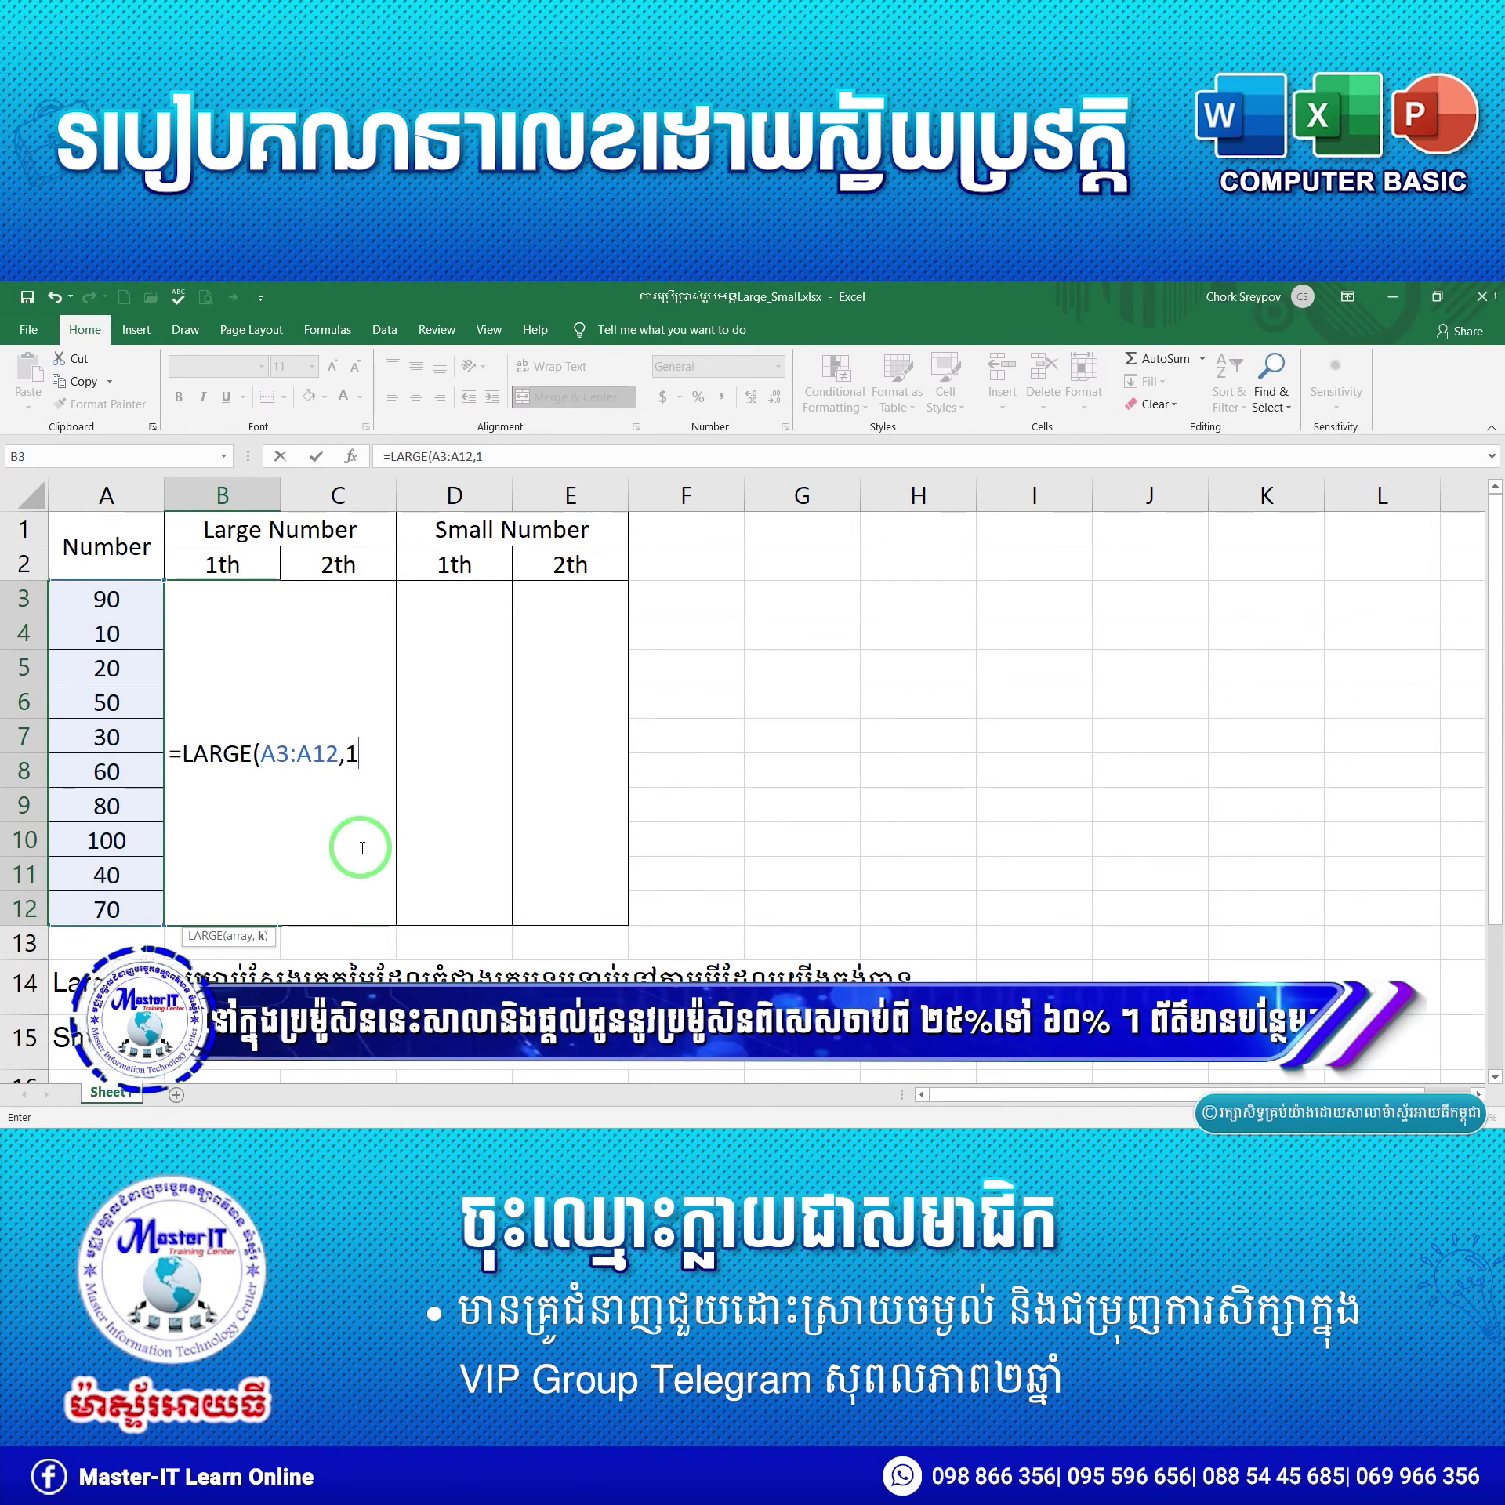
pyautogui.press('Return')
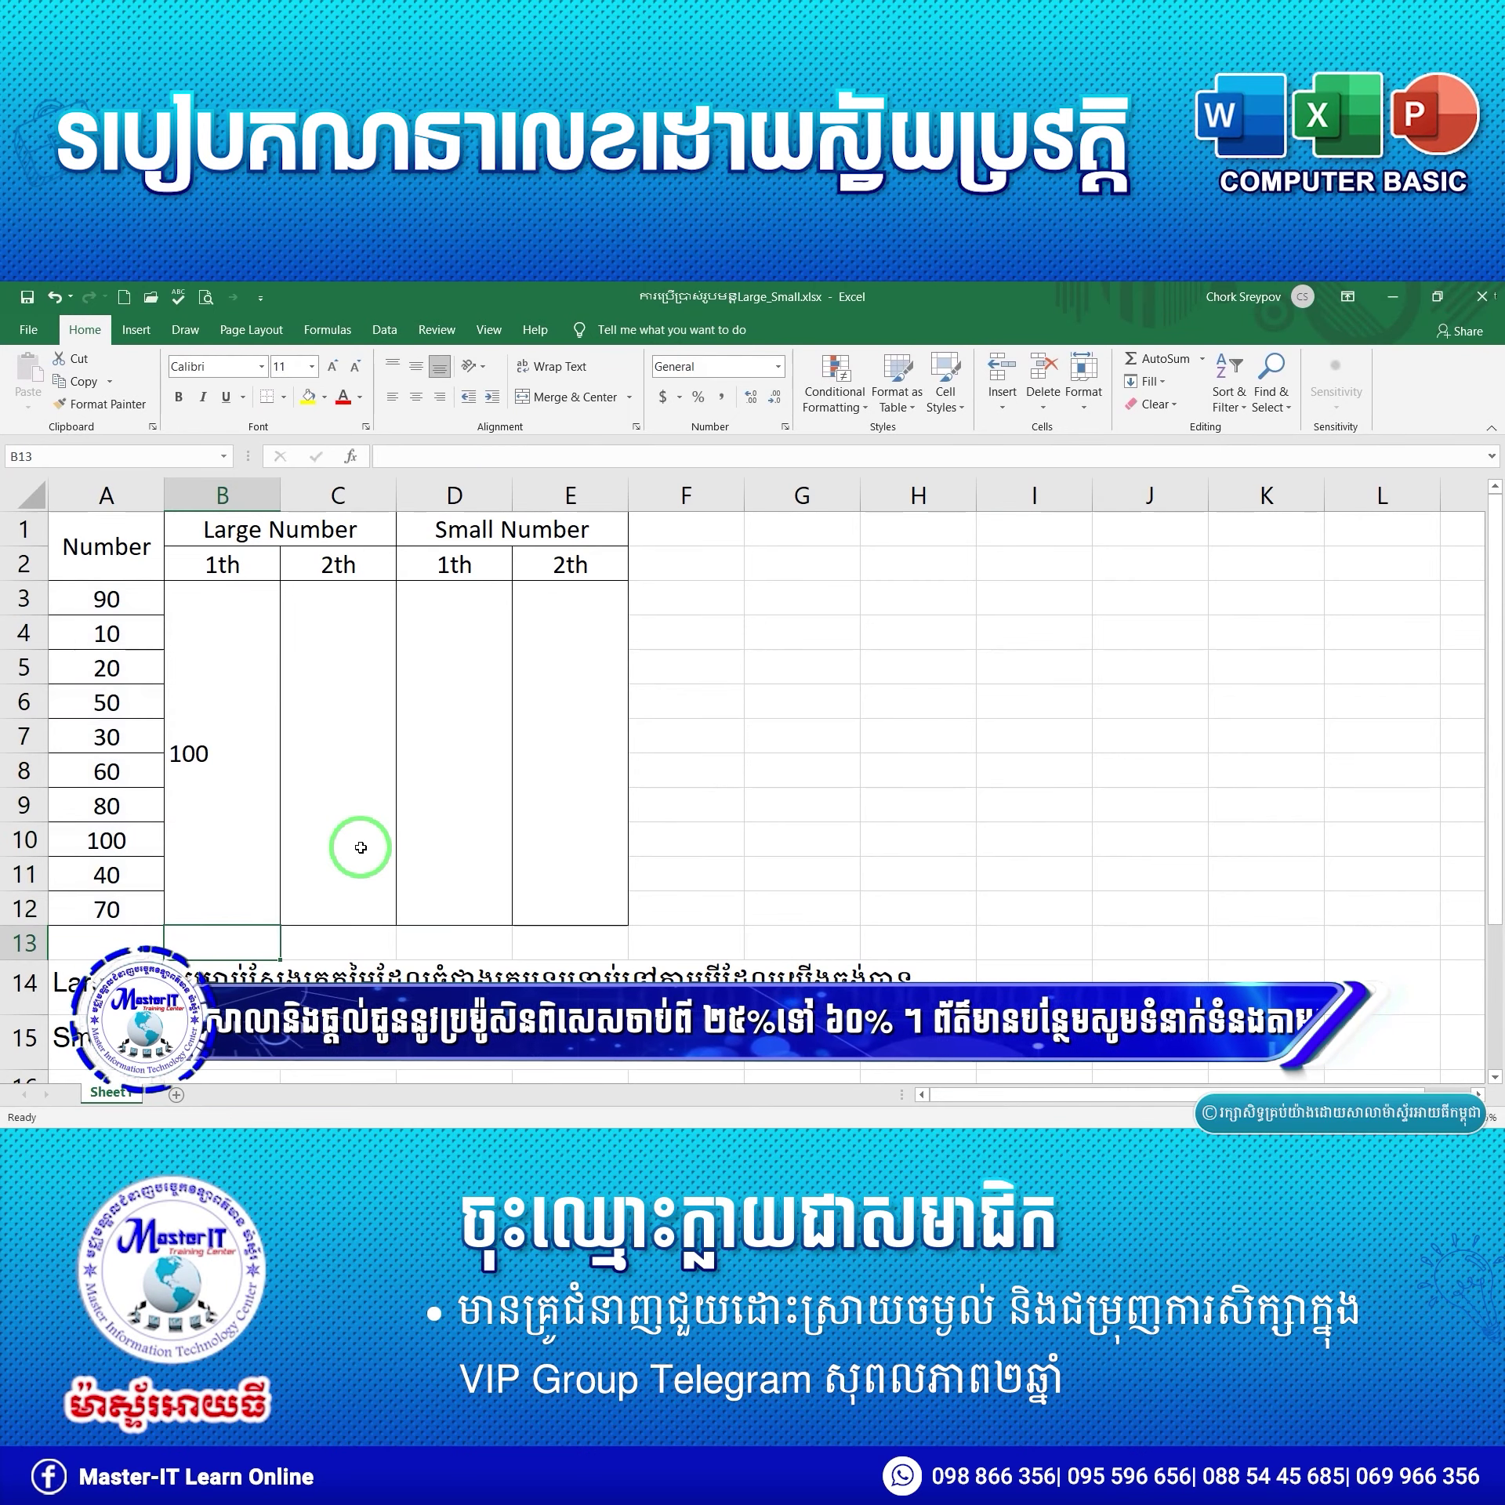
pyautogui.click(221, 736)
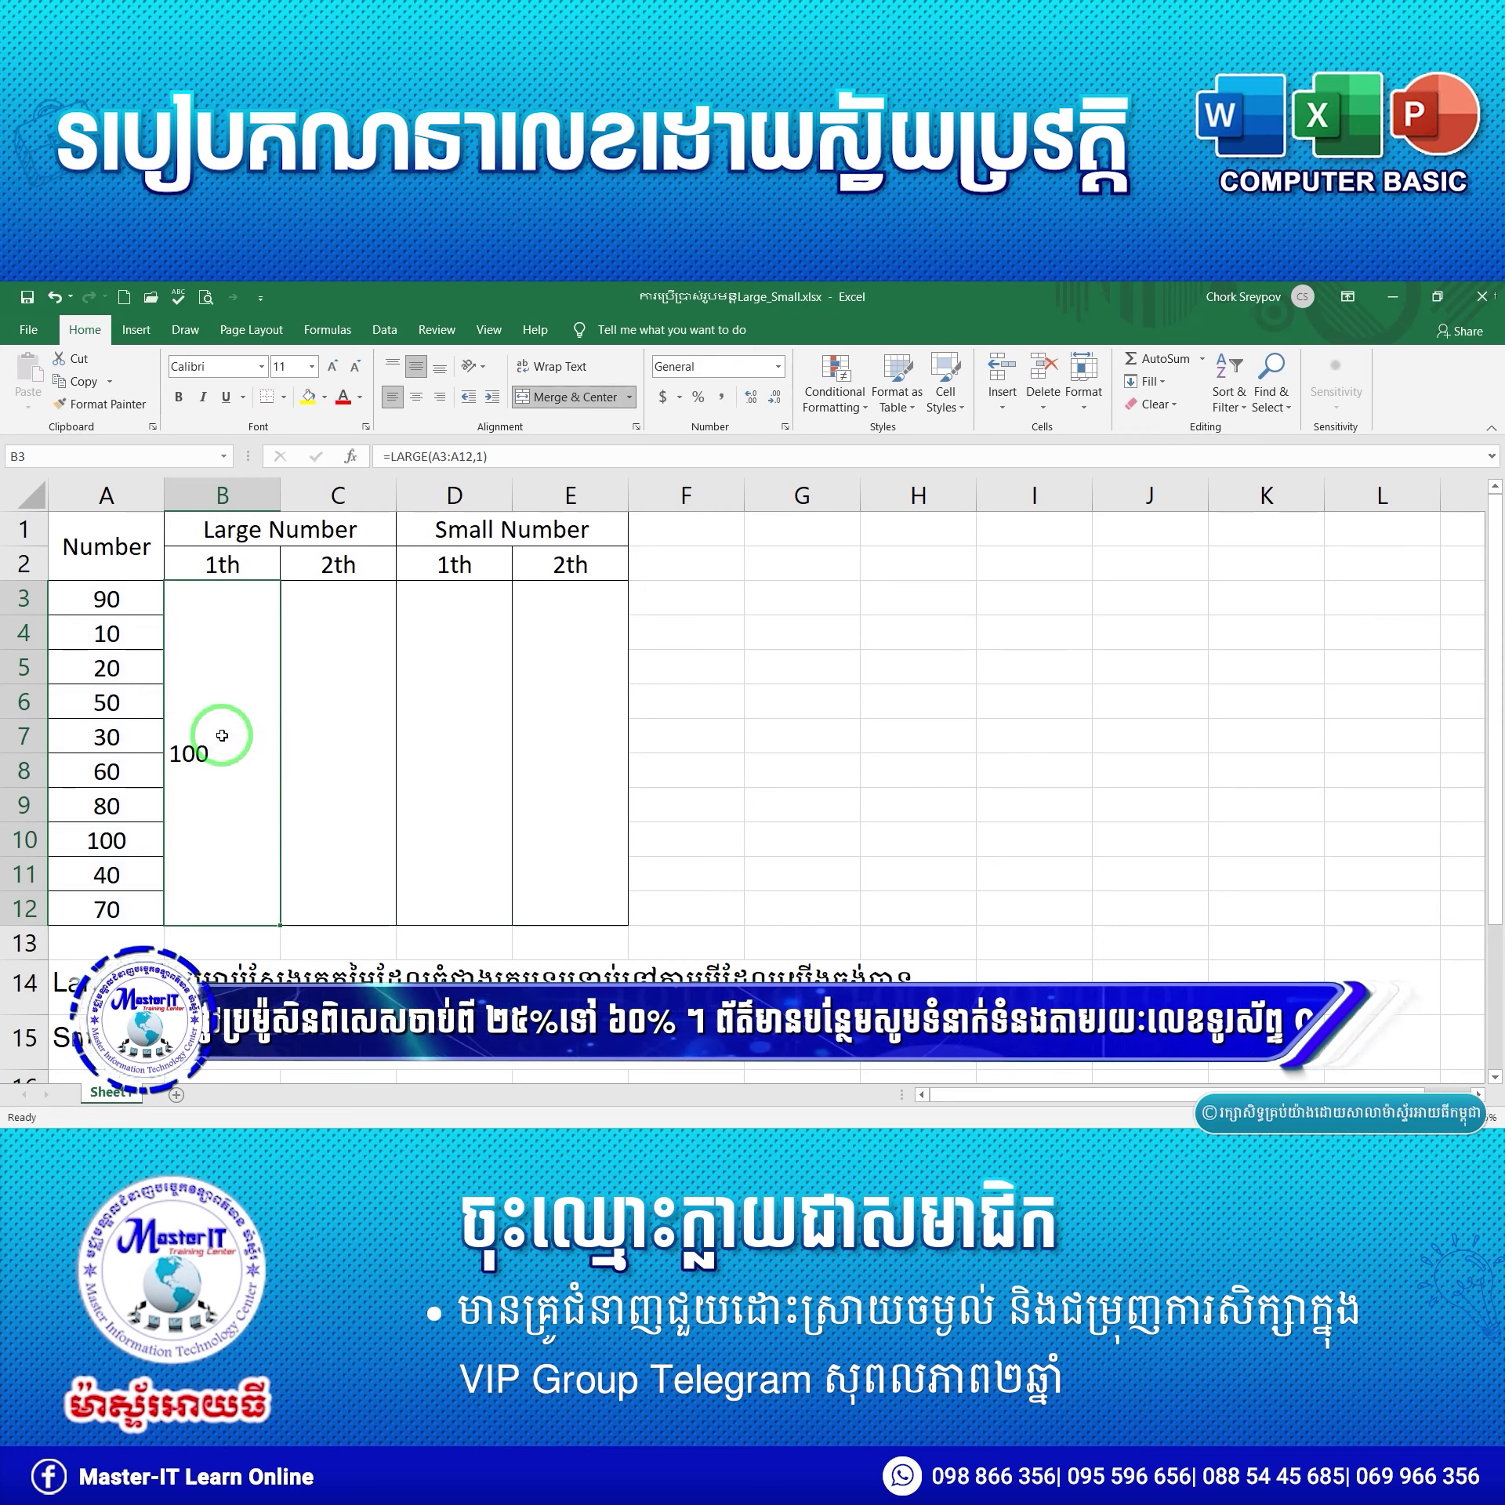
pyautogui.moveTo(123, 594); pyautogui.dragTo(114, 908)
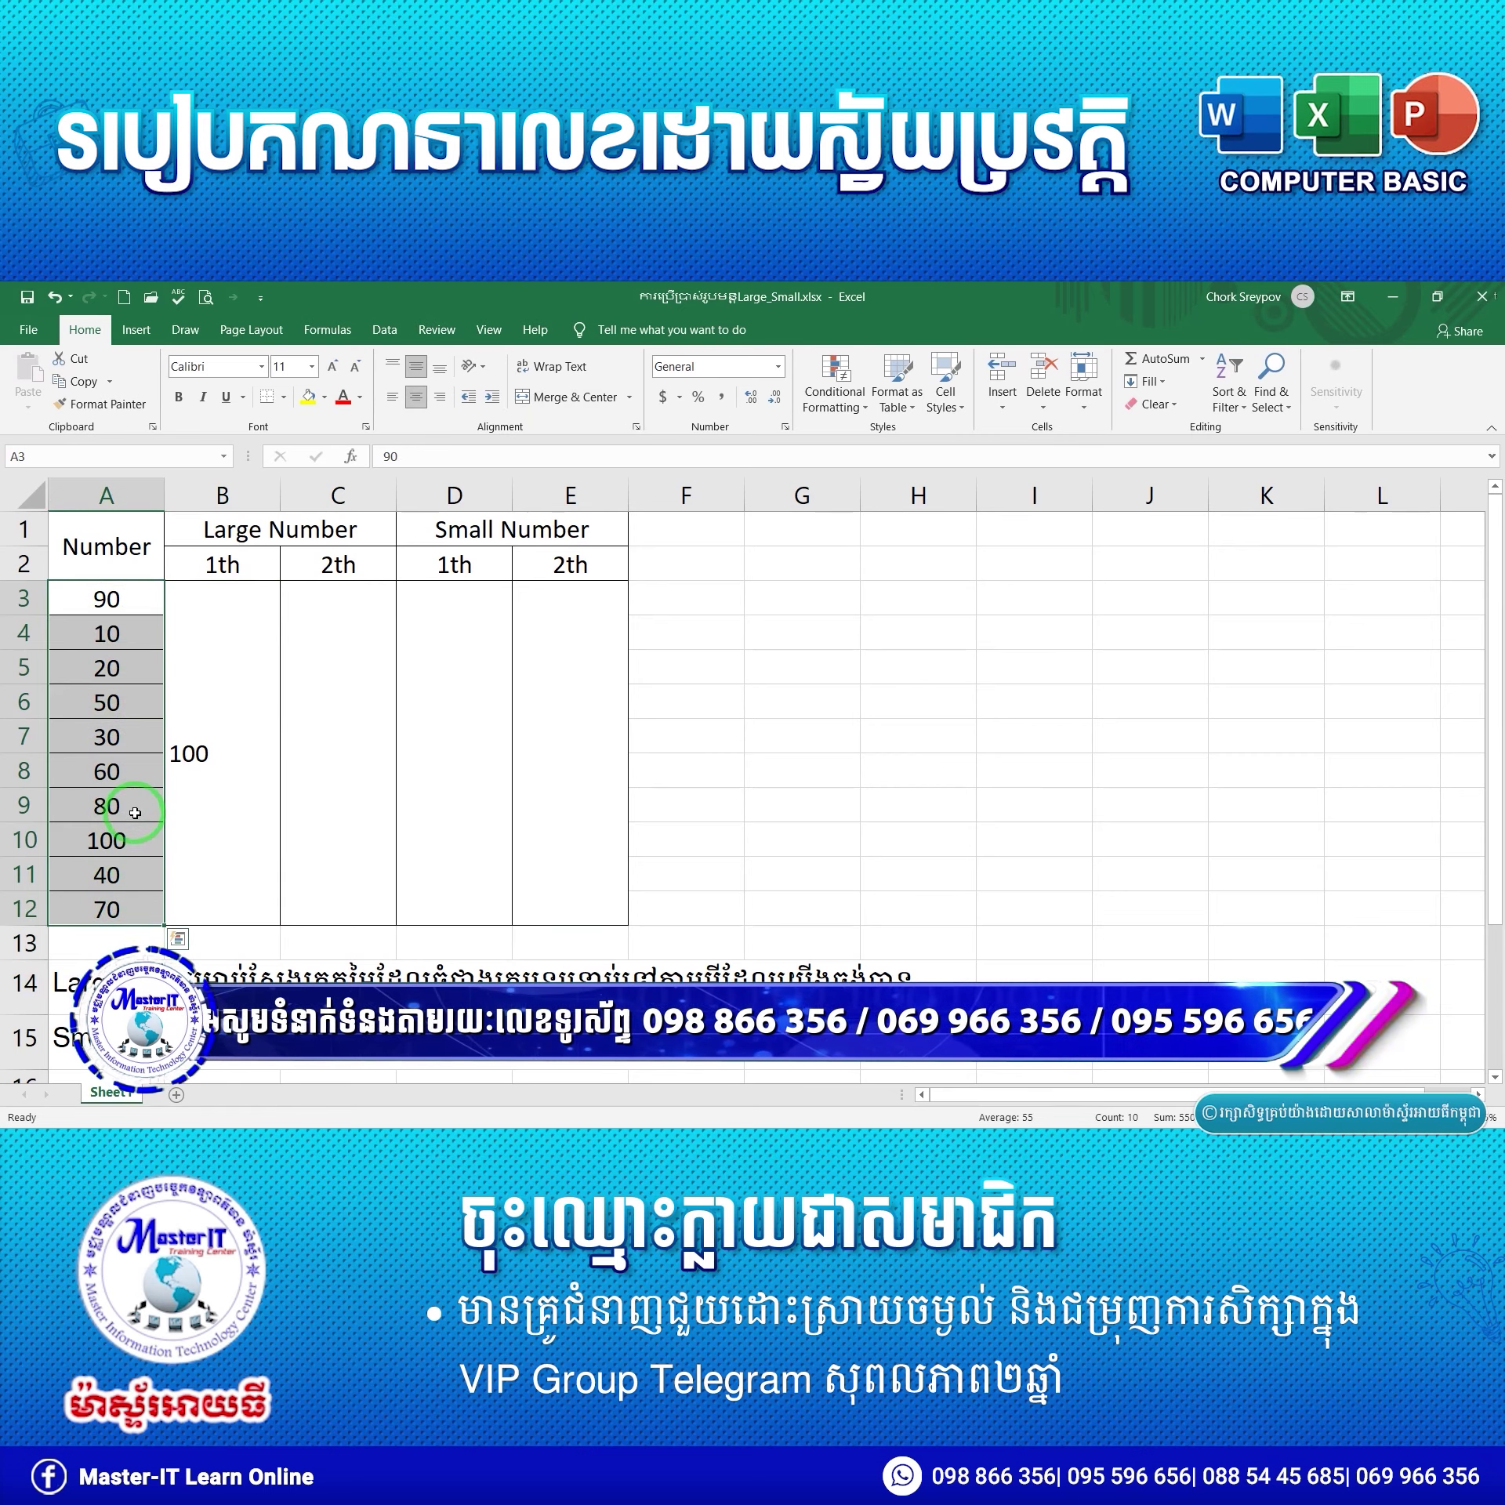
pyautogui.click(117, 840)
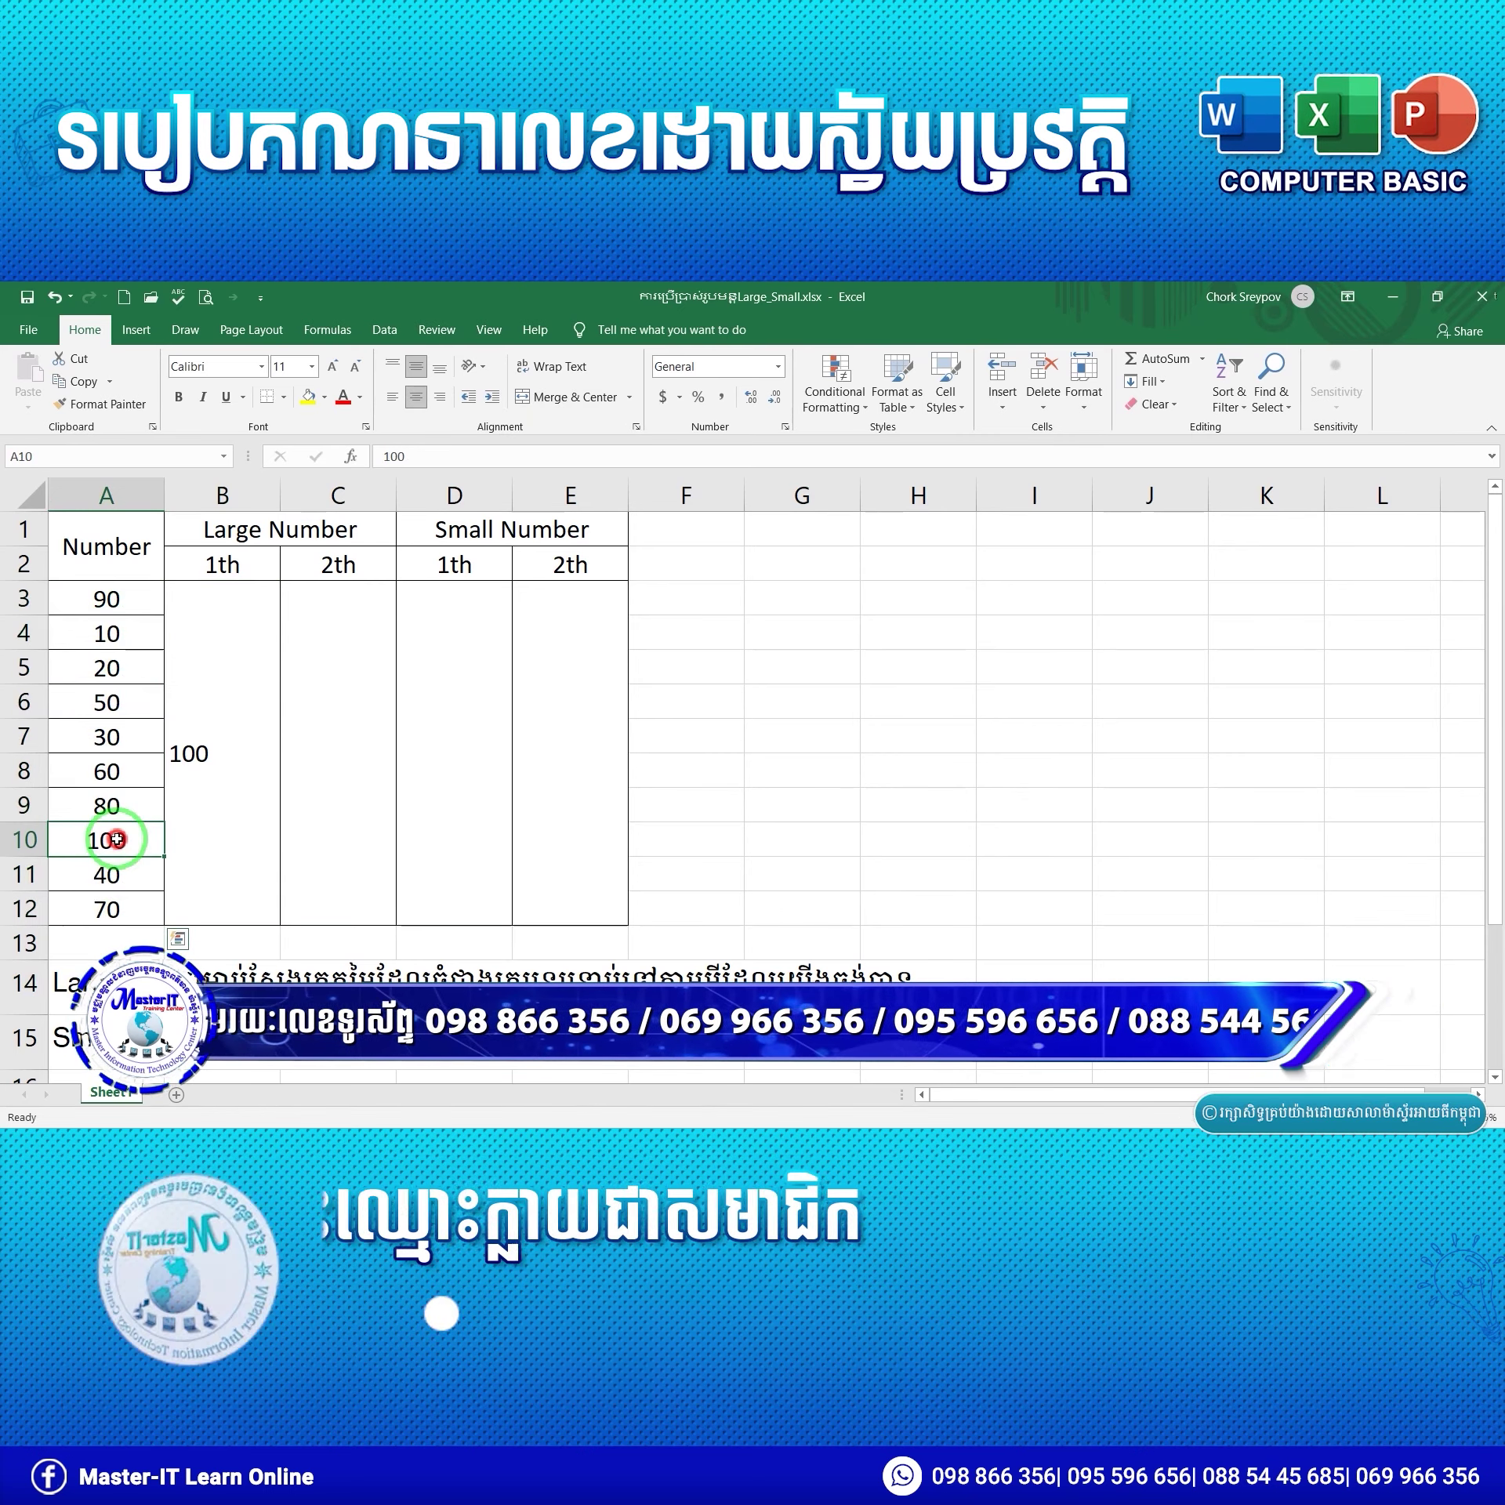
pyautogui.click(263, 755)
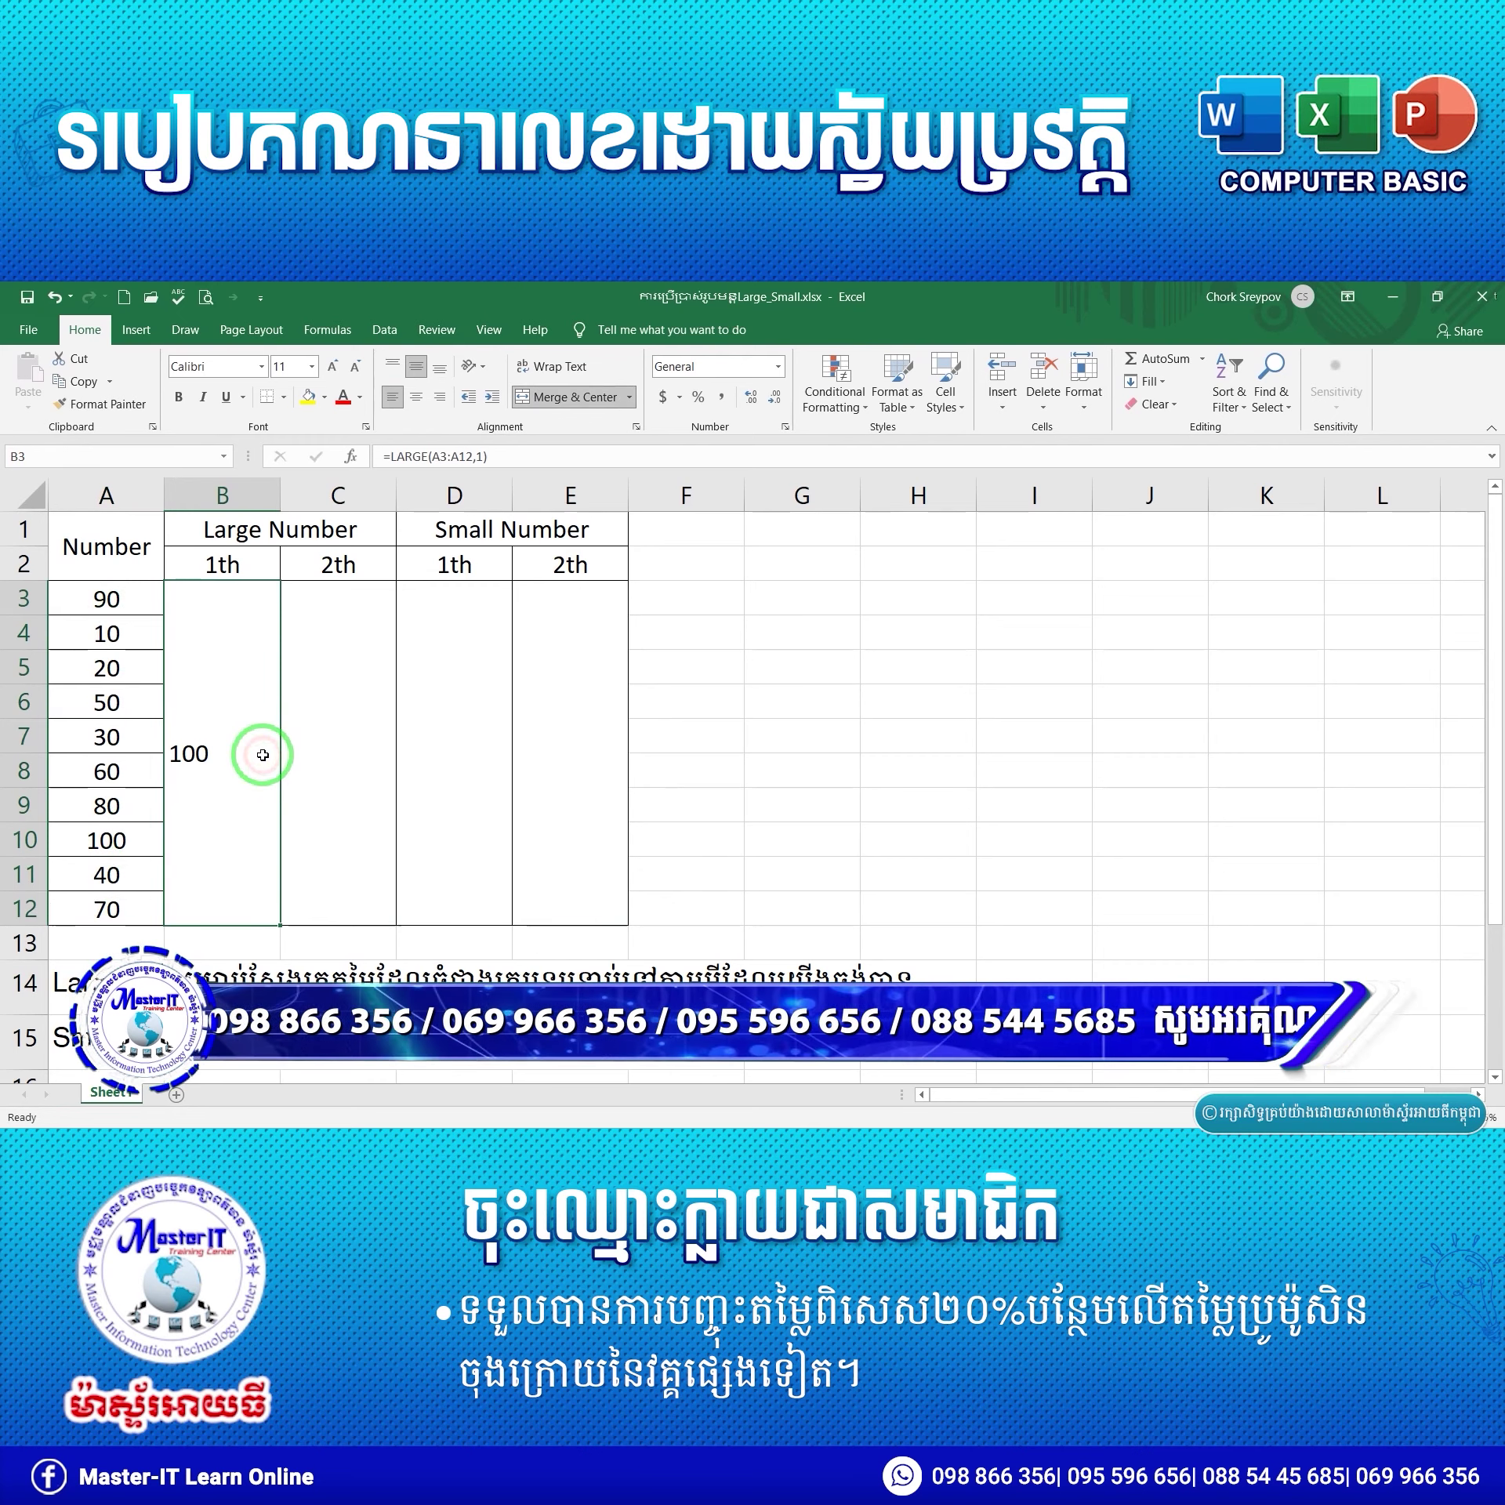
pyautogui.click(362, 728)
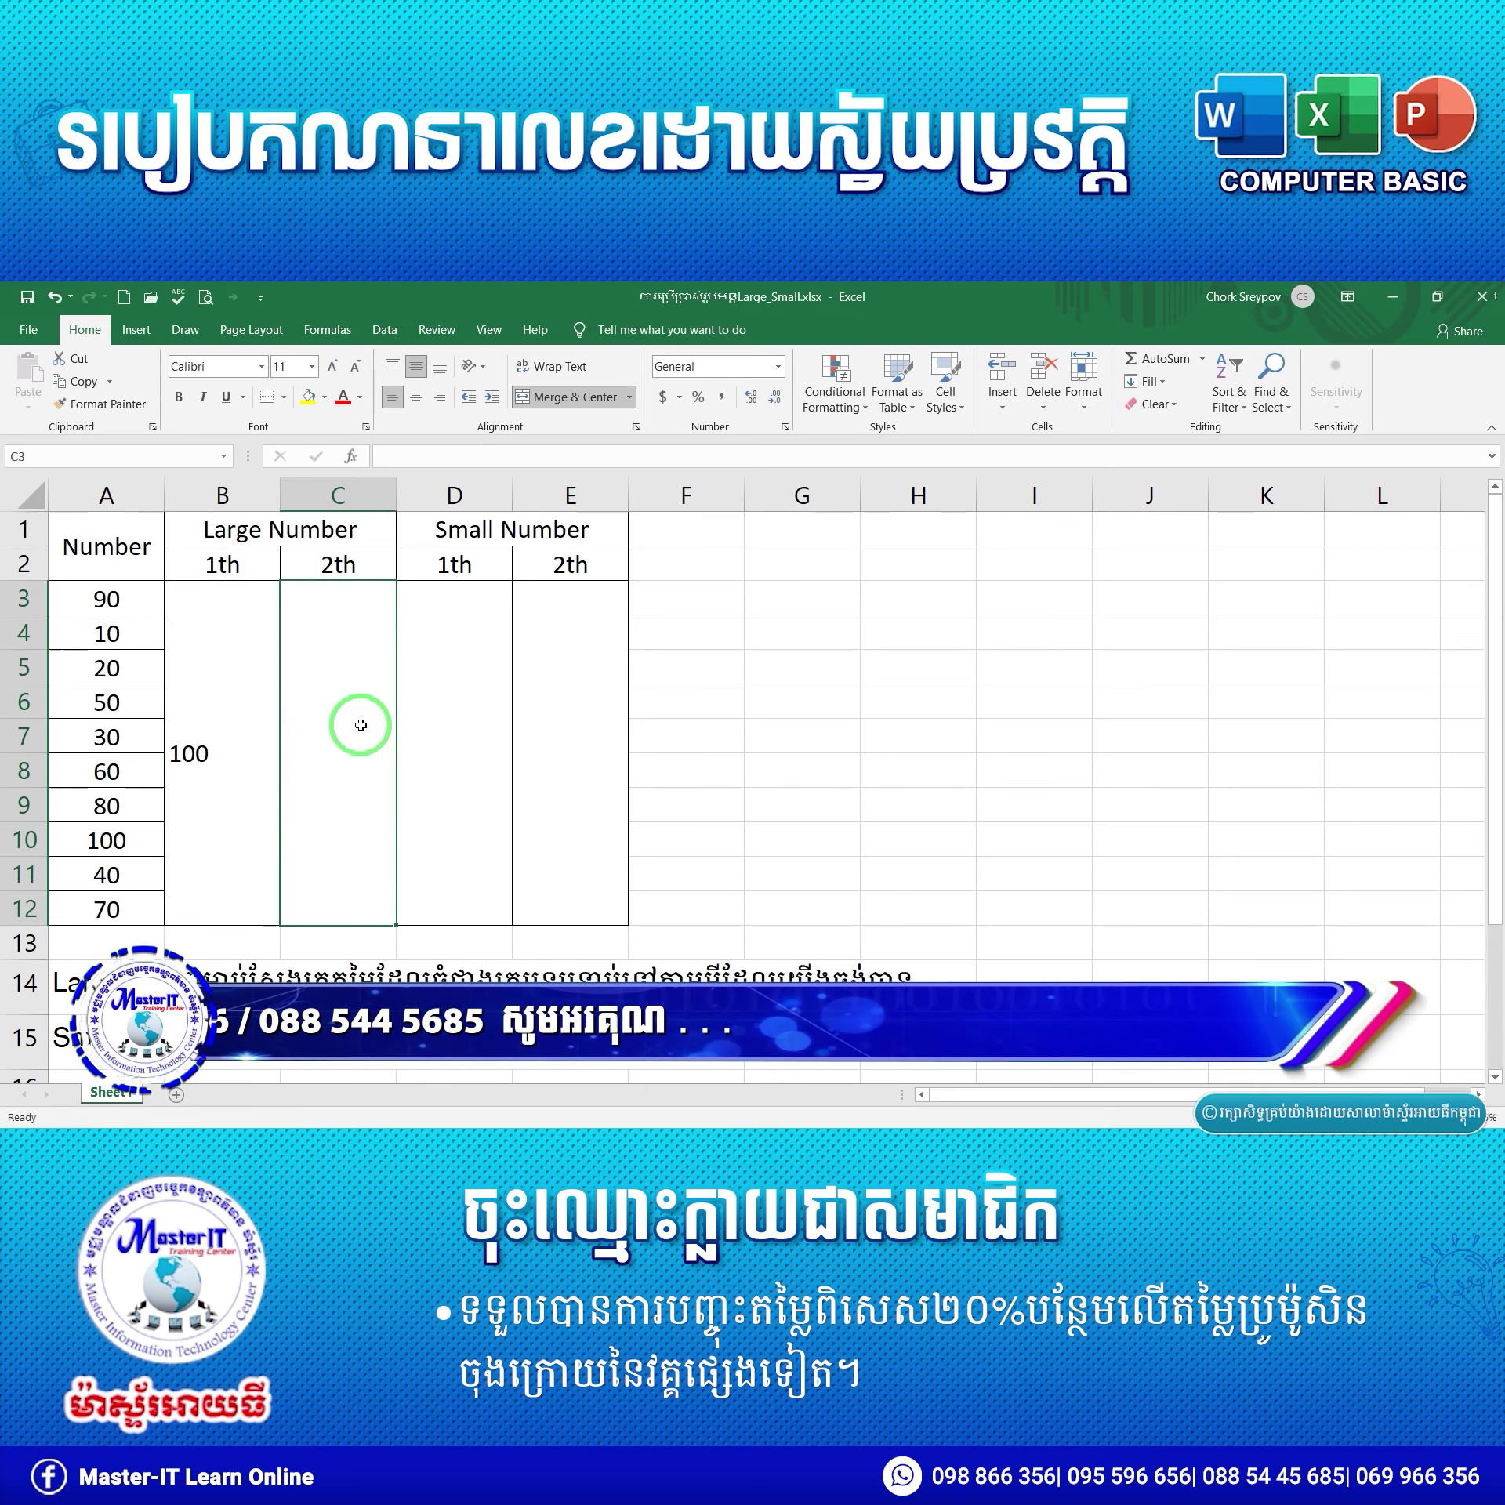
# Build =LARGE(A3:A12,2) in C3 using the A3:A12 numbers and commit it.
pyautogui.write('=')
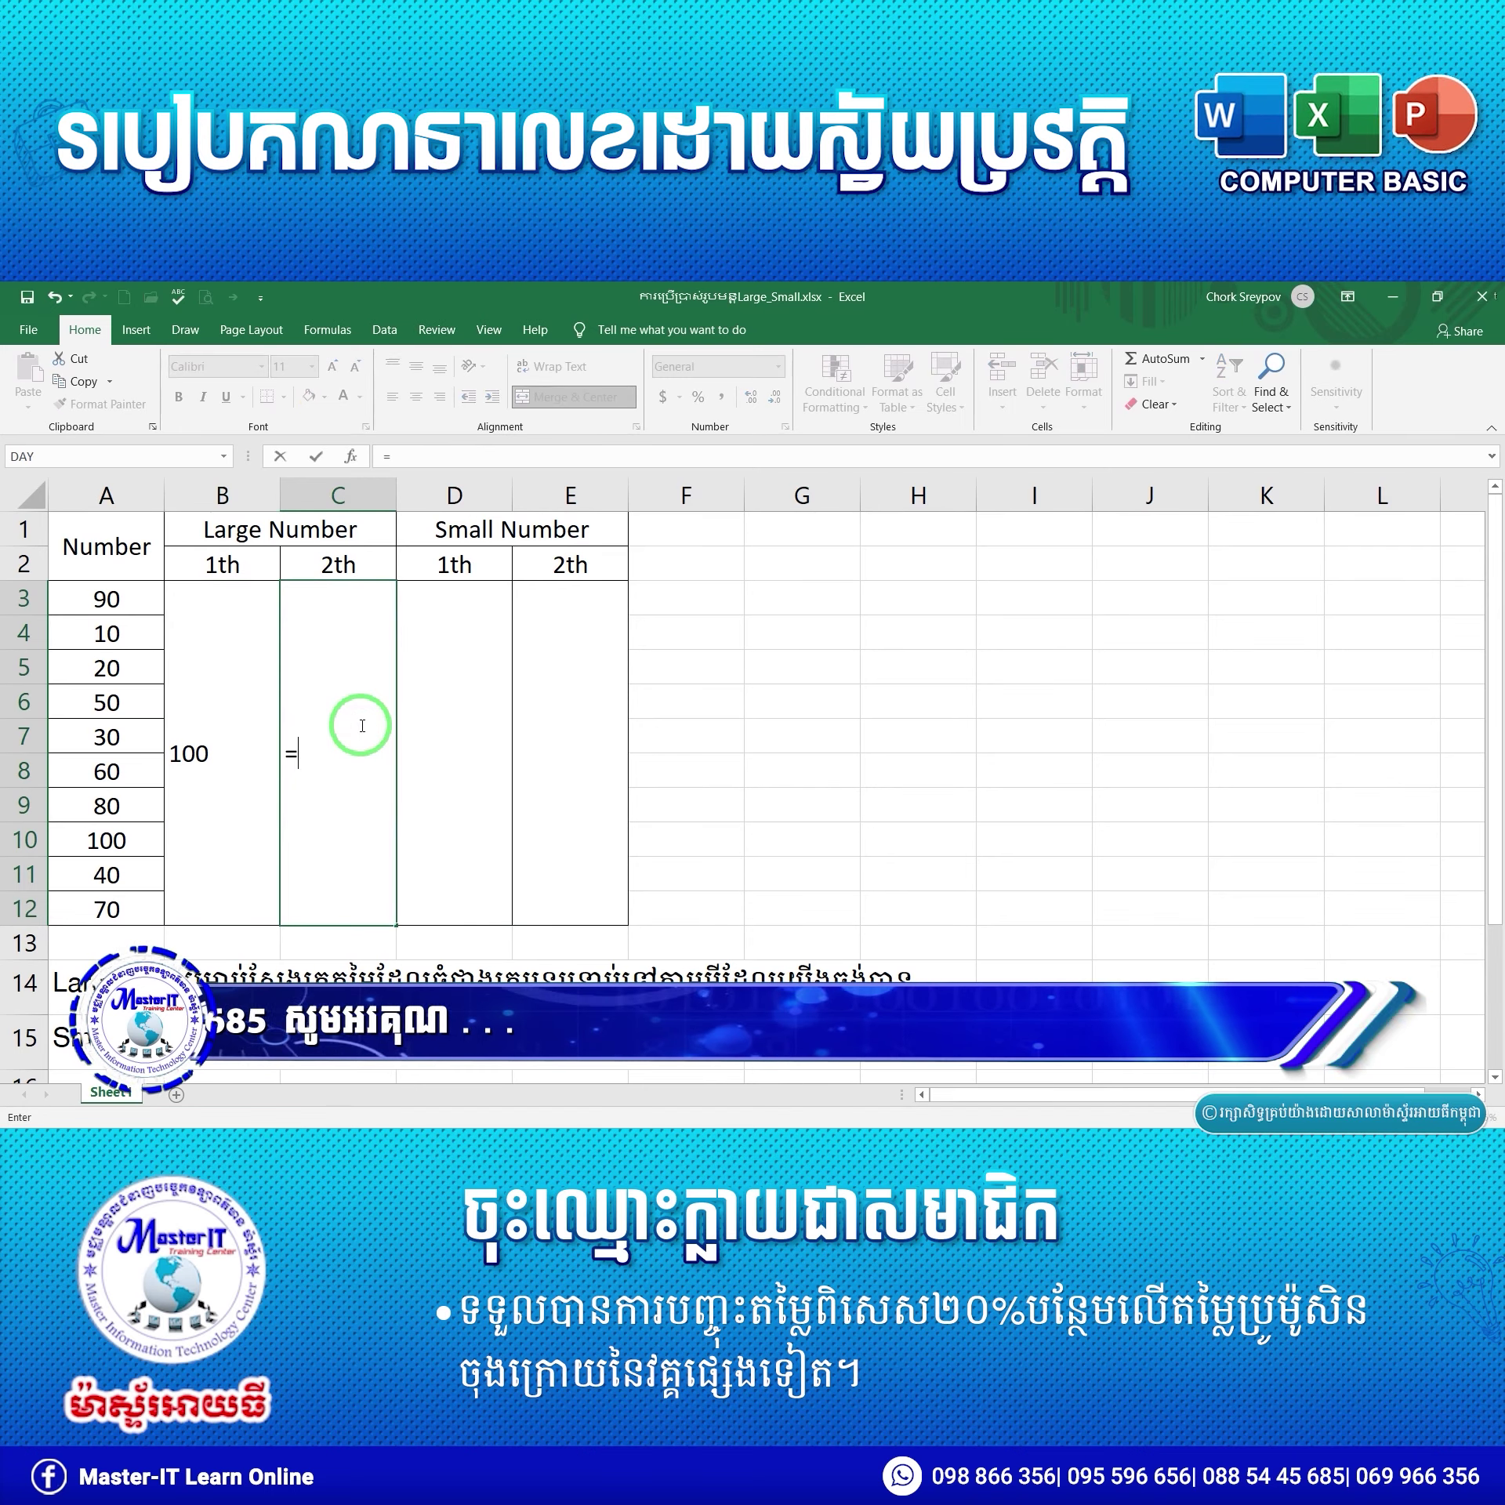
pyautogui.write('la')
pyautogui.press('Tab')
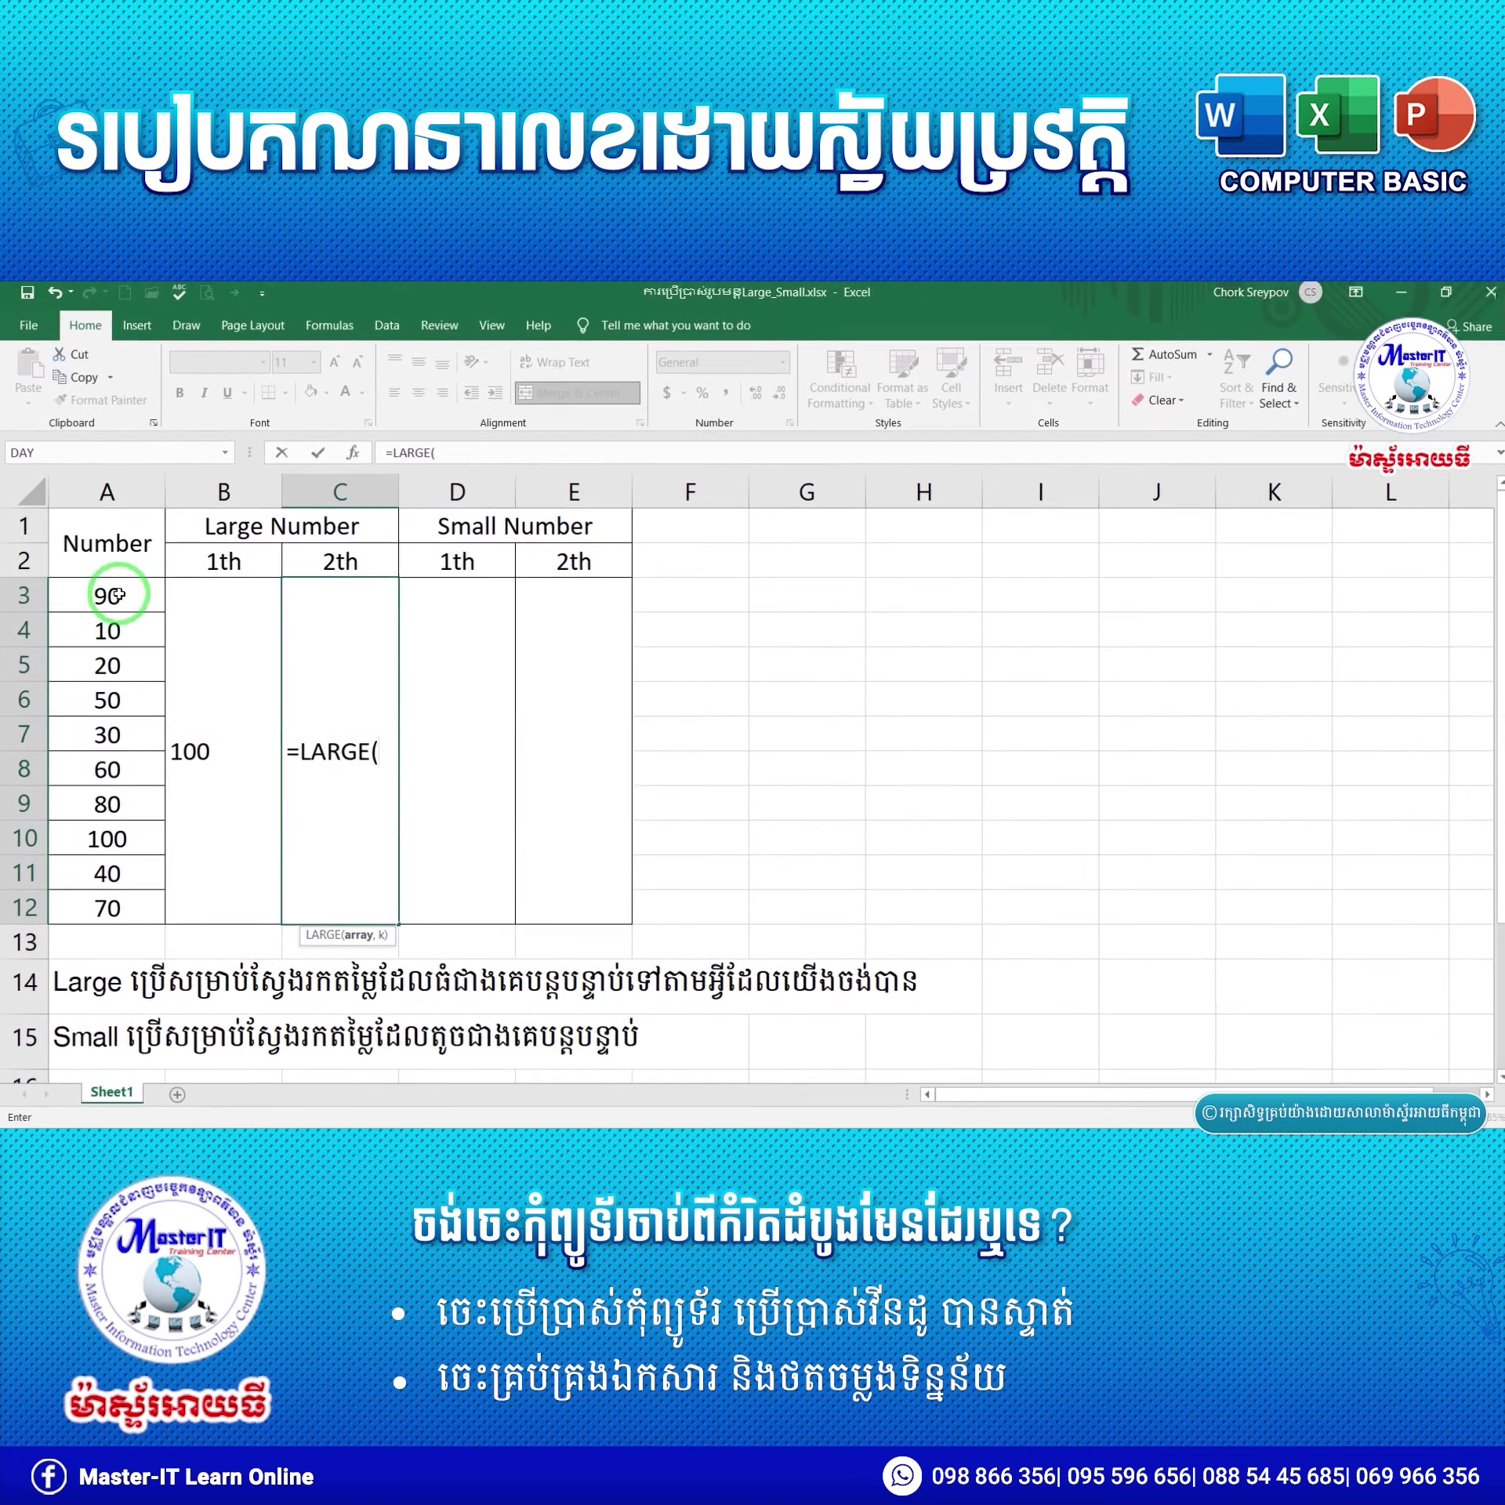
pyautogui.moveTo(117, 594); pyautogui.dragTo(126, 892)
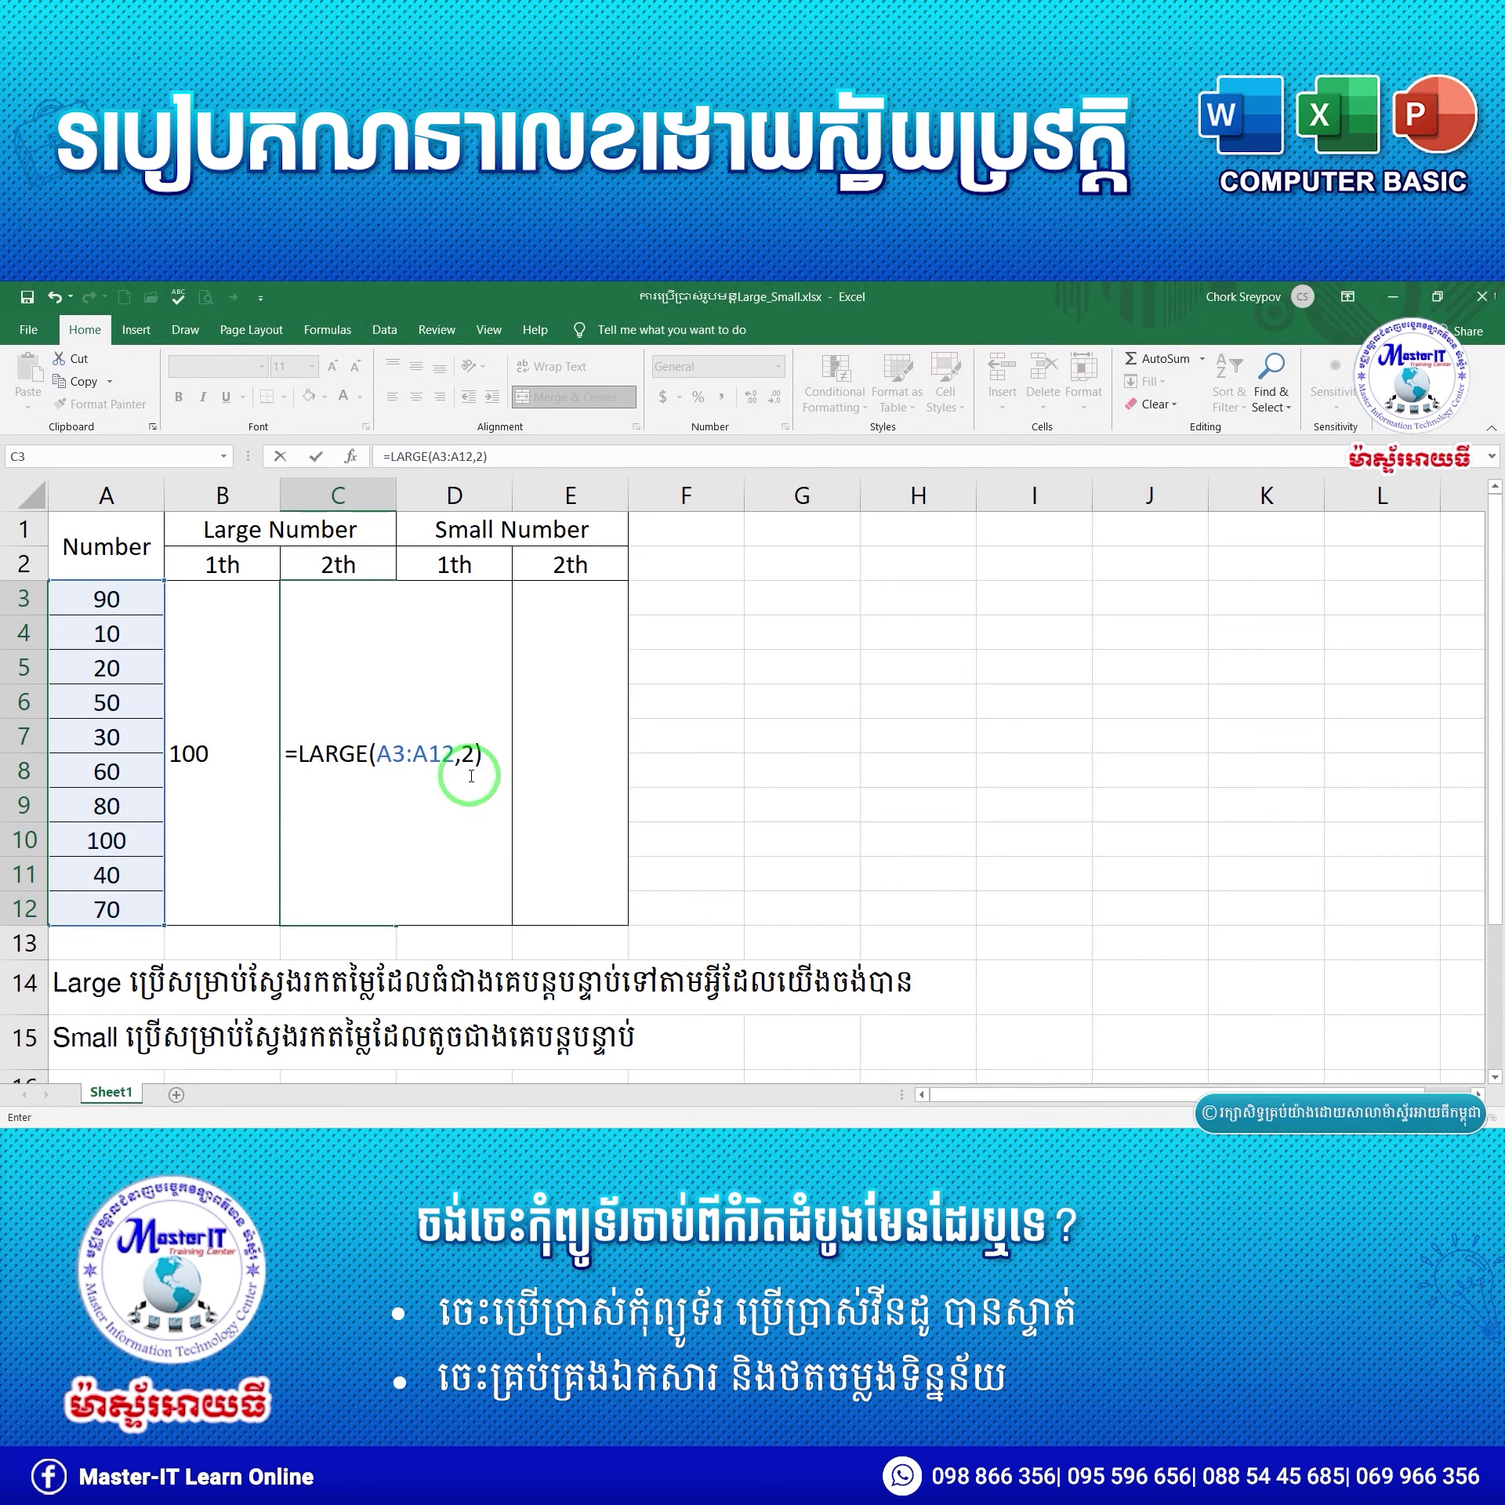
pyautogui.press('Return')
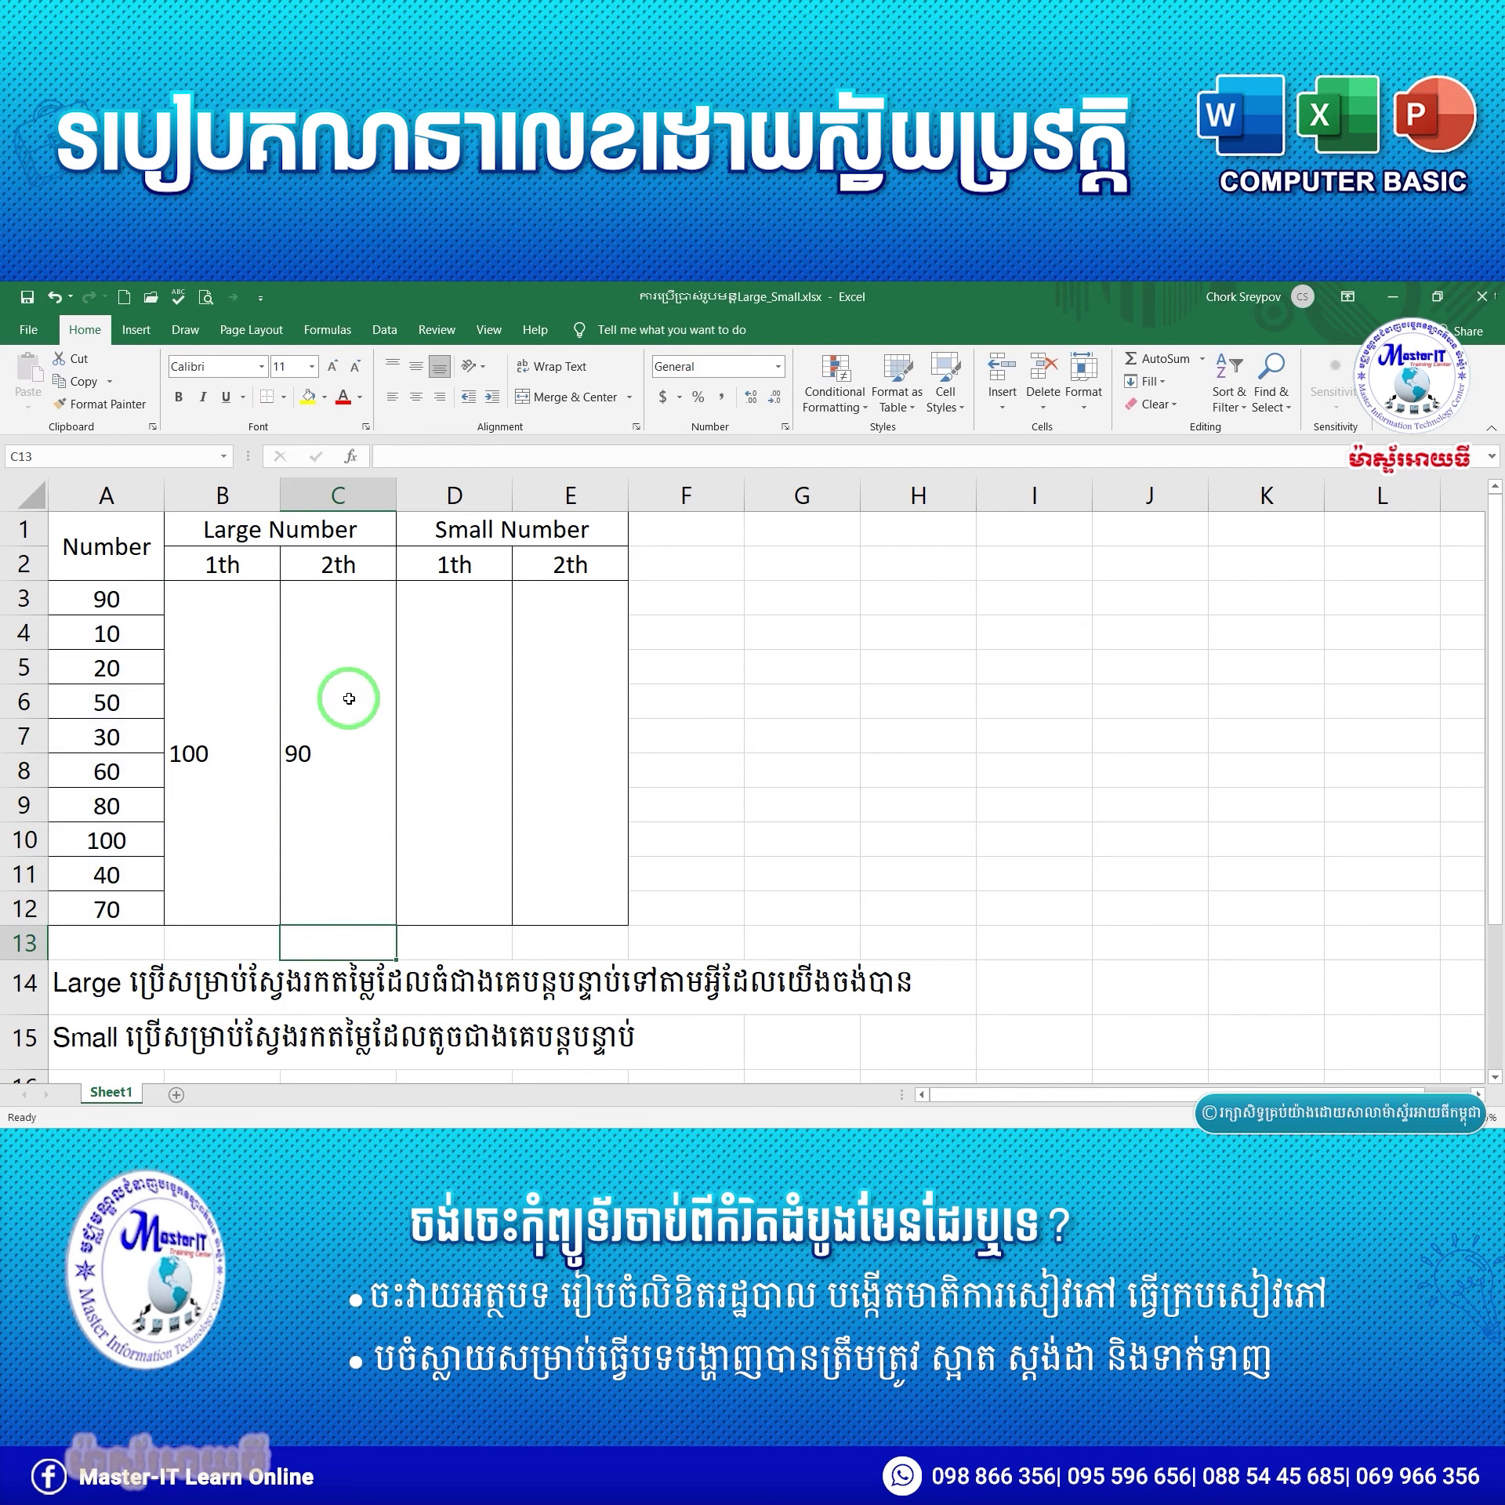
# Review C3's formula and the A3:A12 numbers, then select the 1st Small Number cell D3.
pyautogui.click(350, 696)
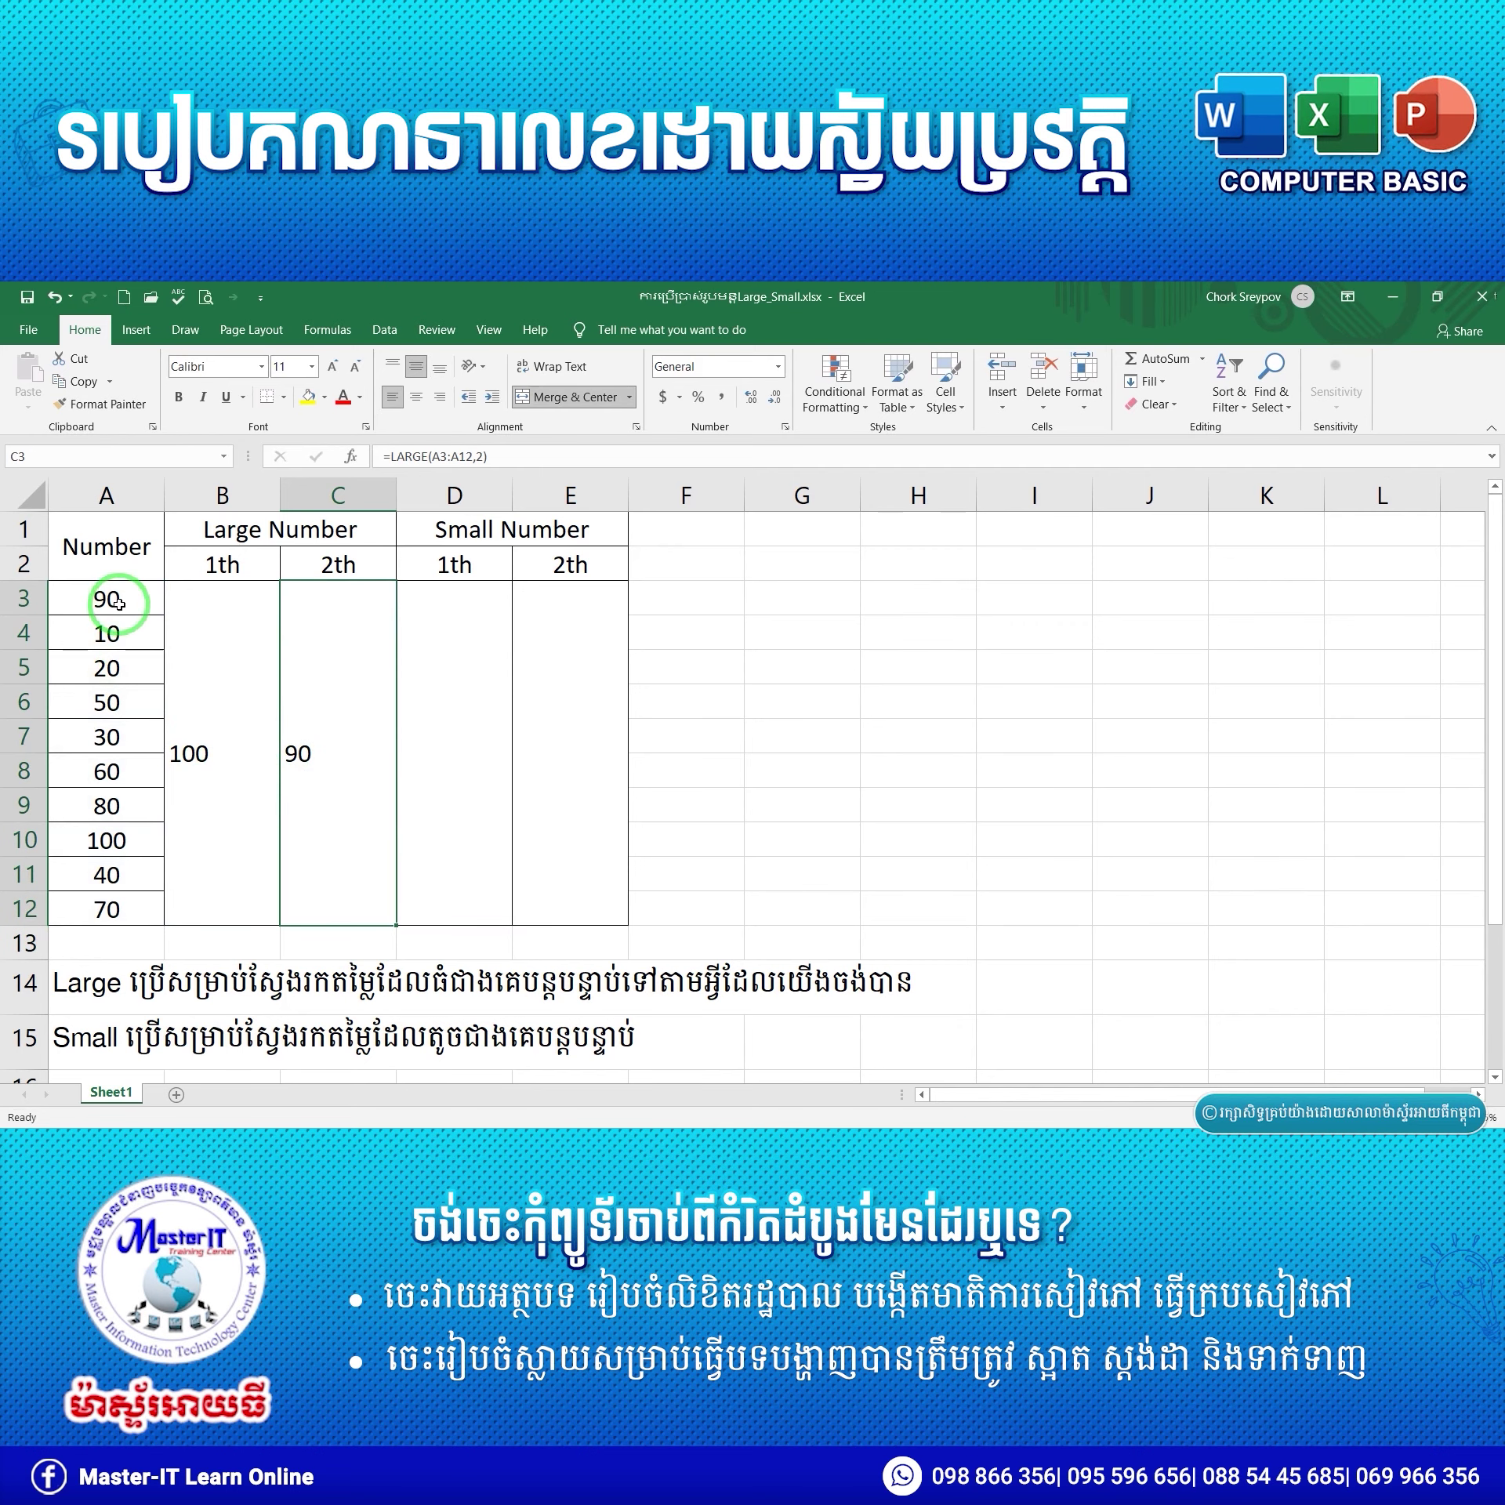
pyautogui.moveTo(118, 603); pyautogui.dragTo(107, 910)
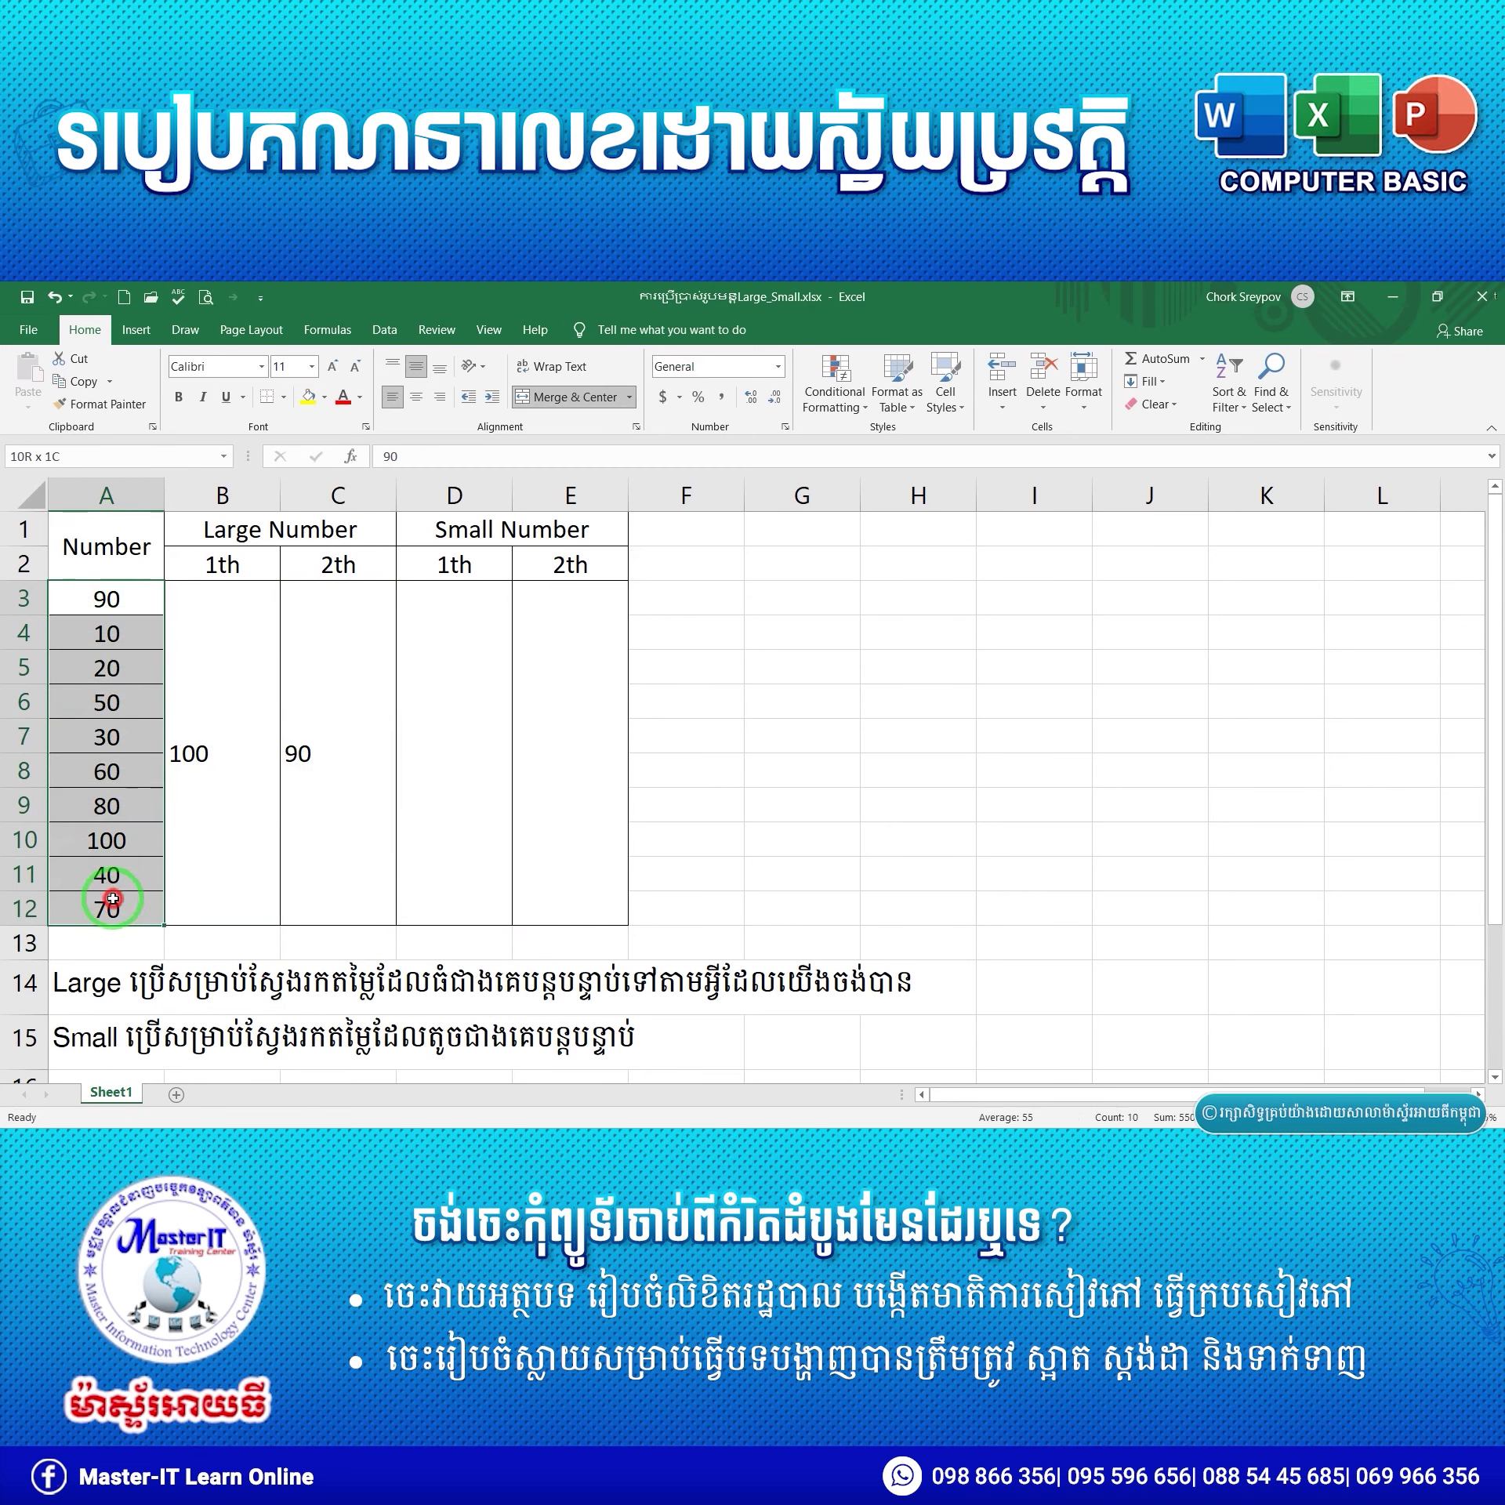
pyautogui.click(122, 604)
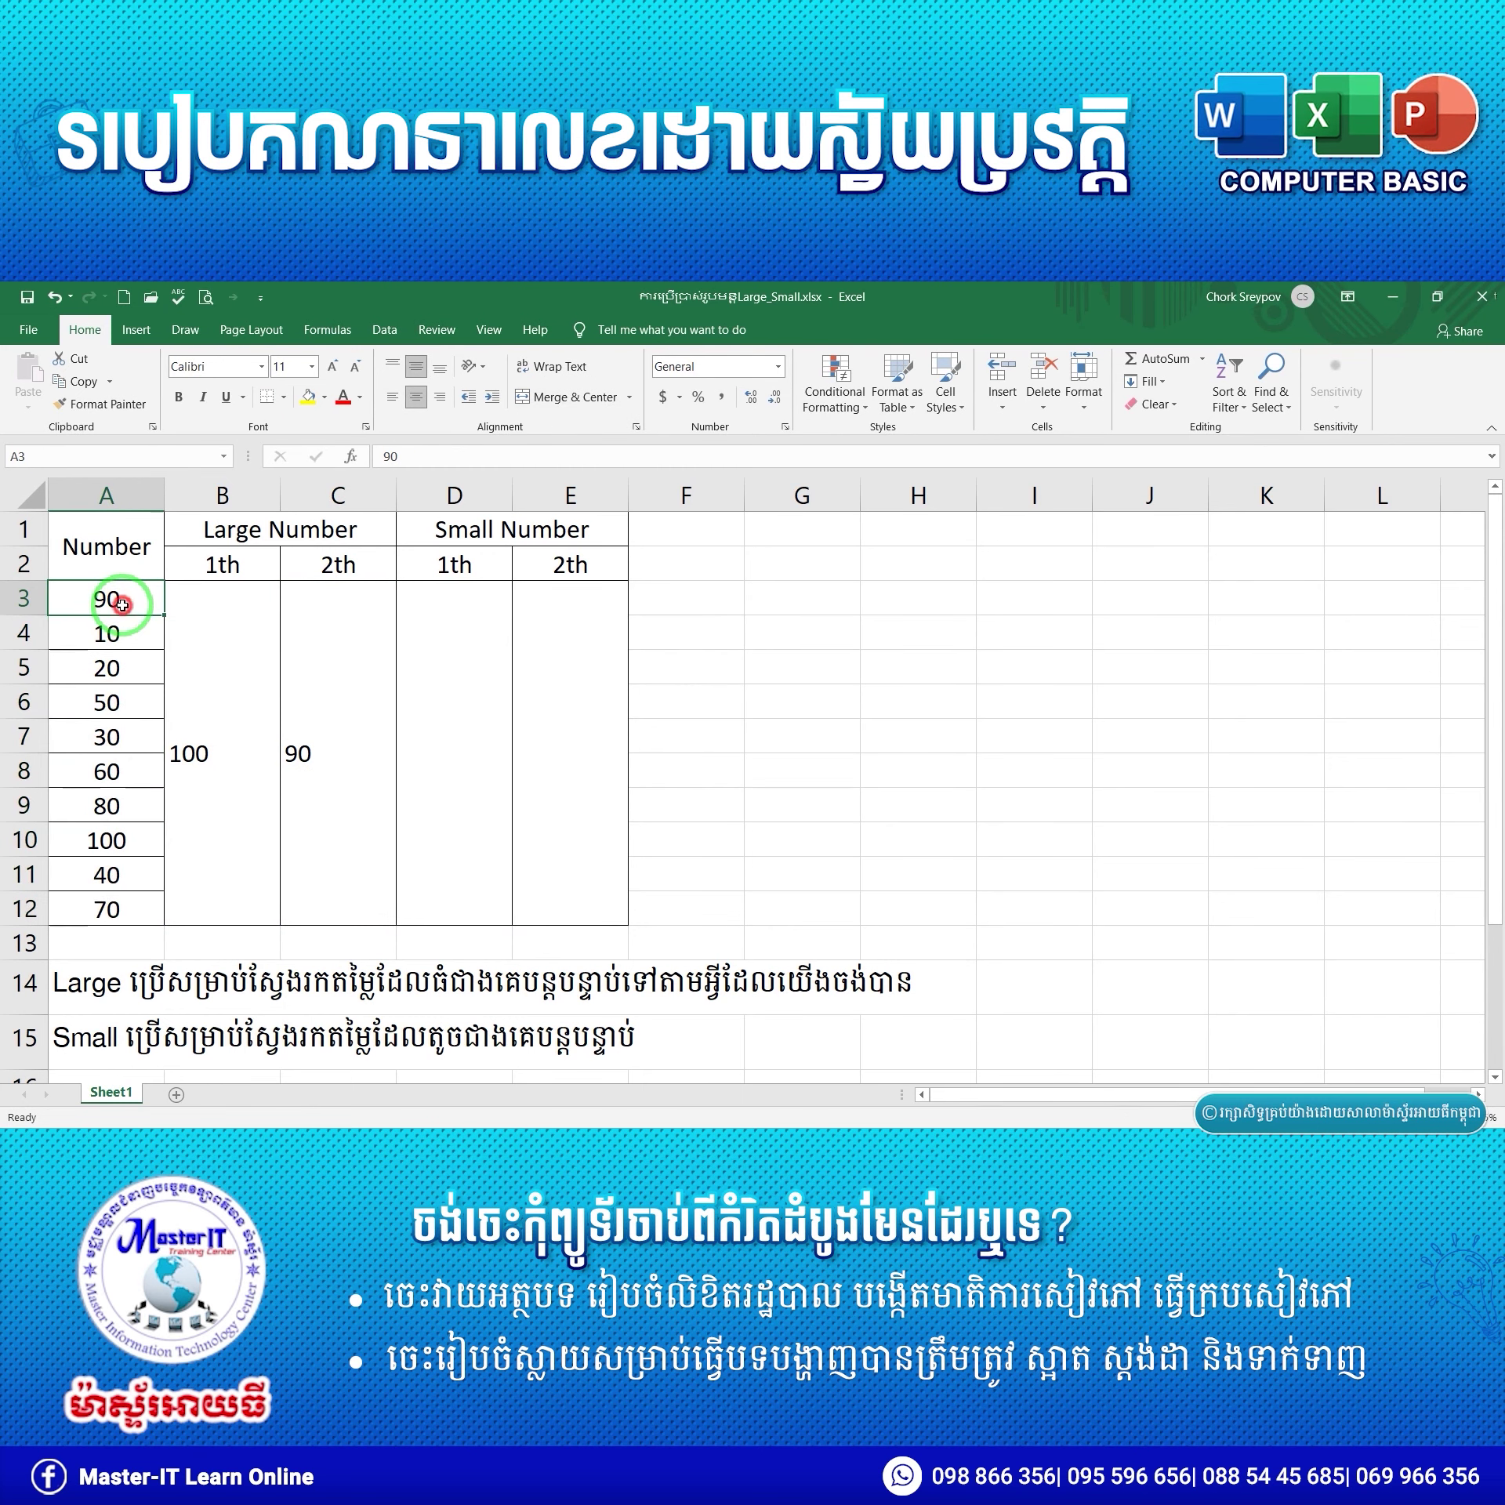
pyautogui.click(111, 838)
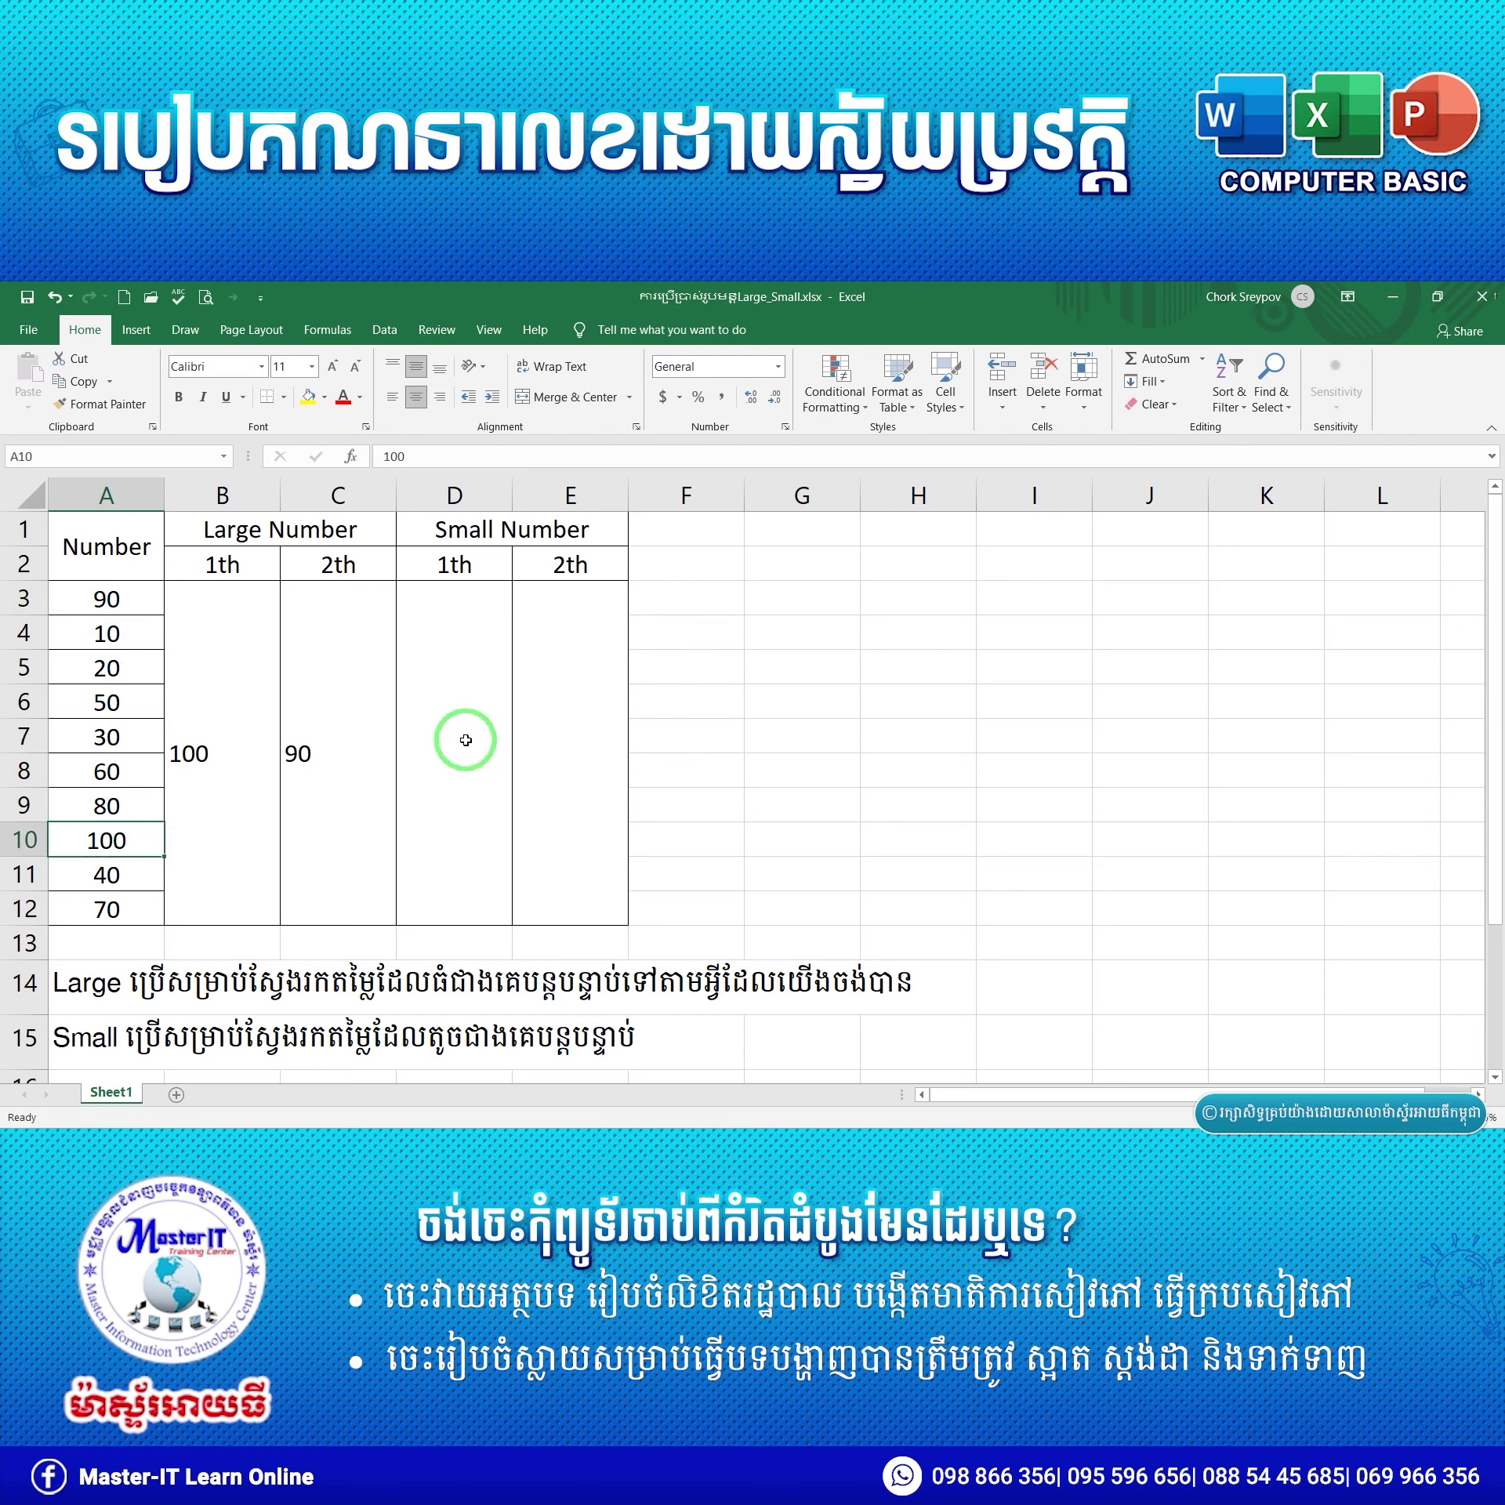
pyautogui.click(472, 746)
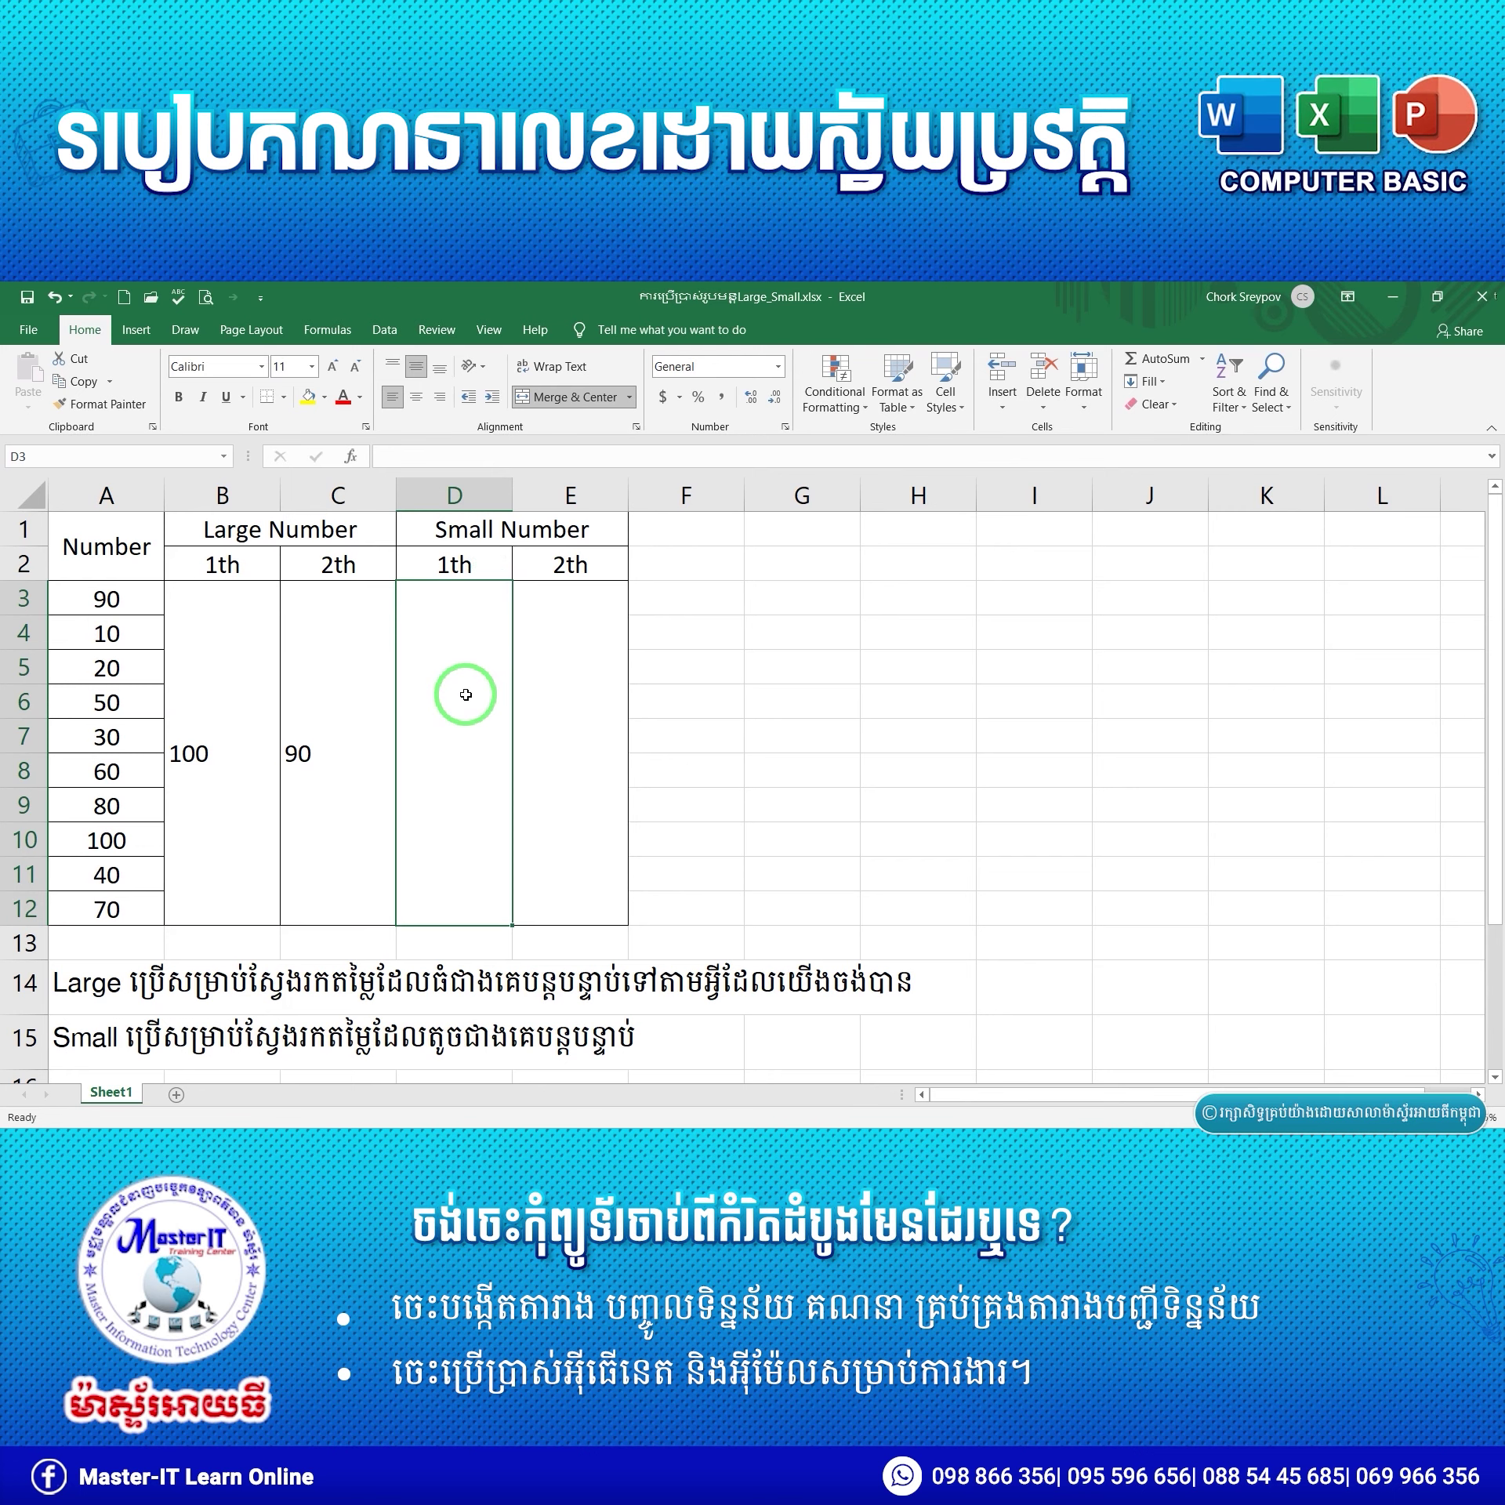
pyautogui.write('=')
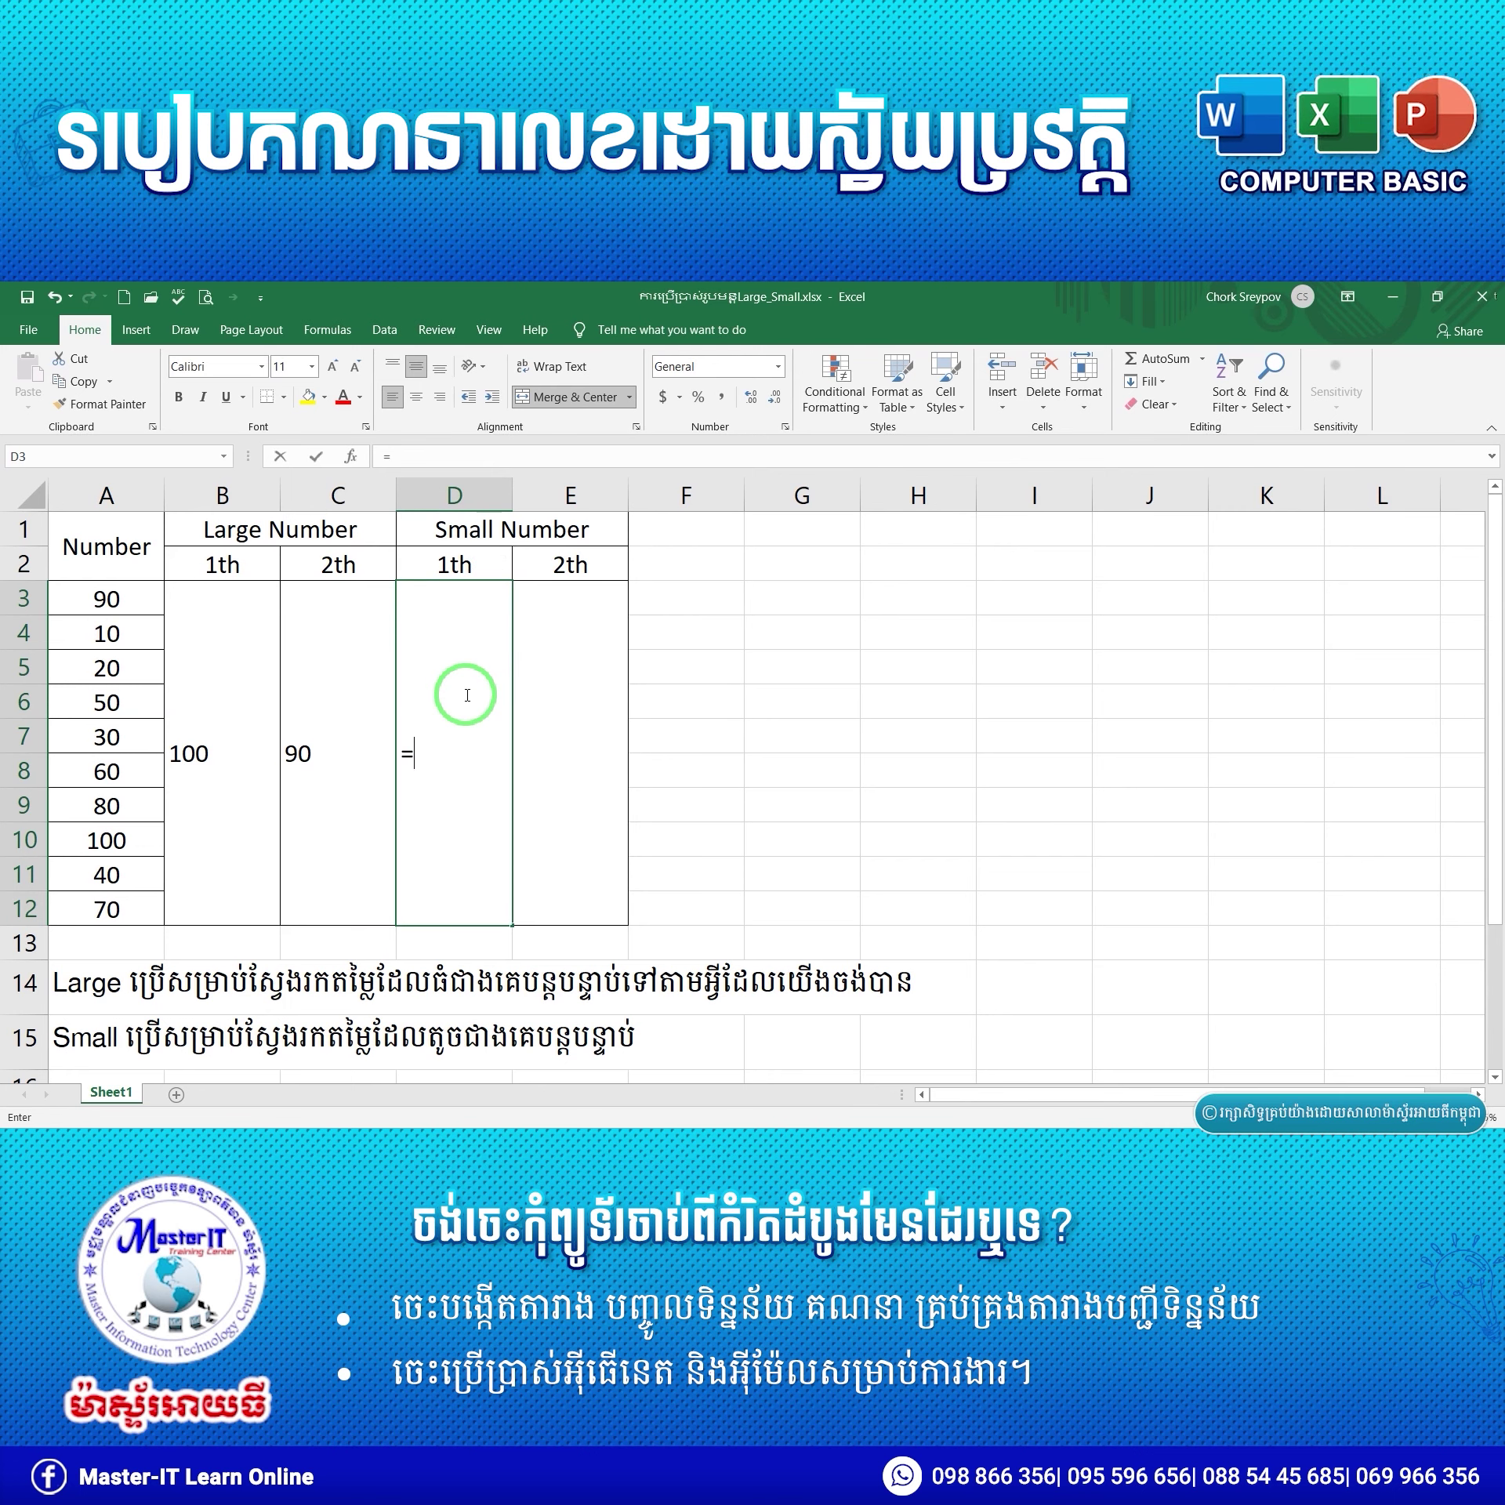
# Enter =SMALL(A3:A12,1) in D3 so it shows the smallest value, 10.
pyautogui.write('sma')
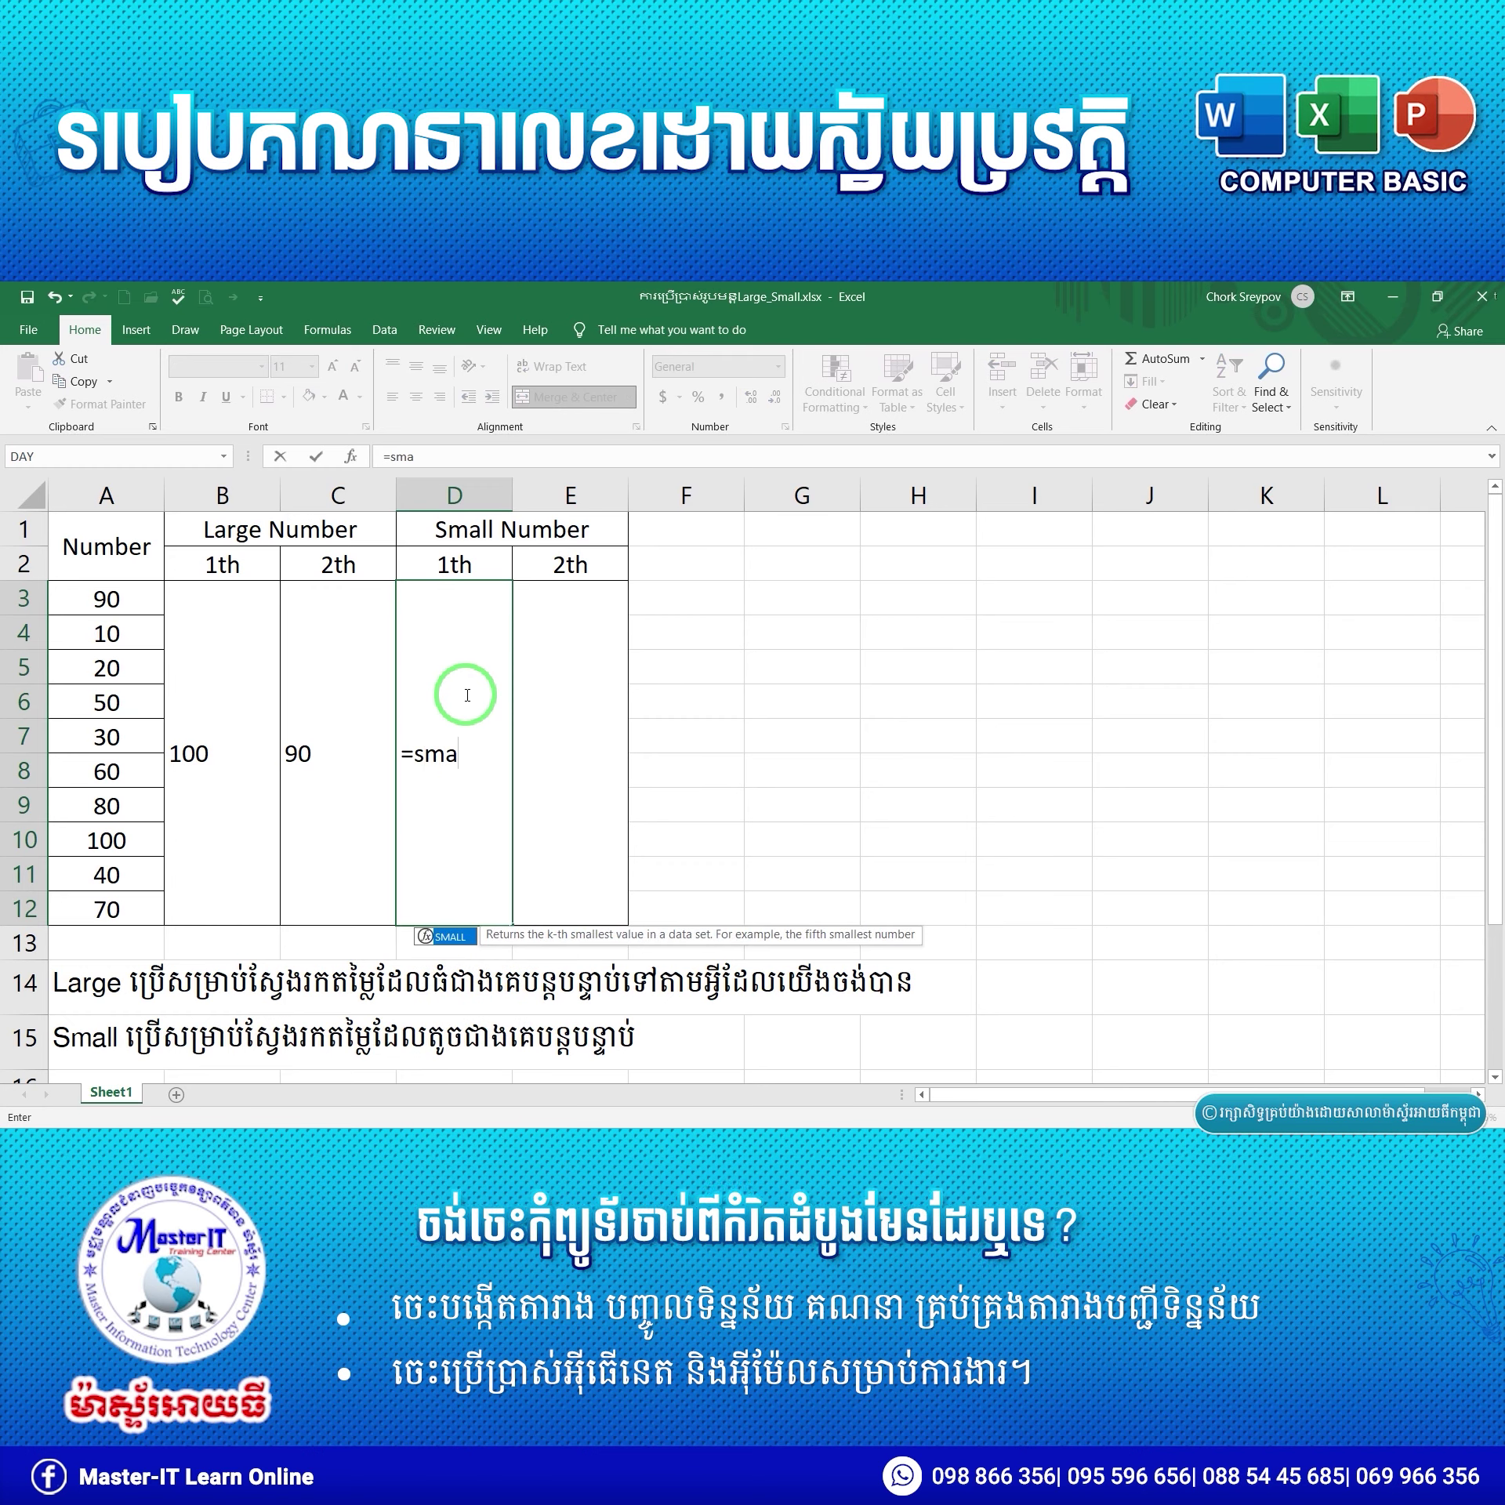
pyautogui.press('Tab')
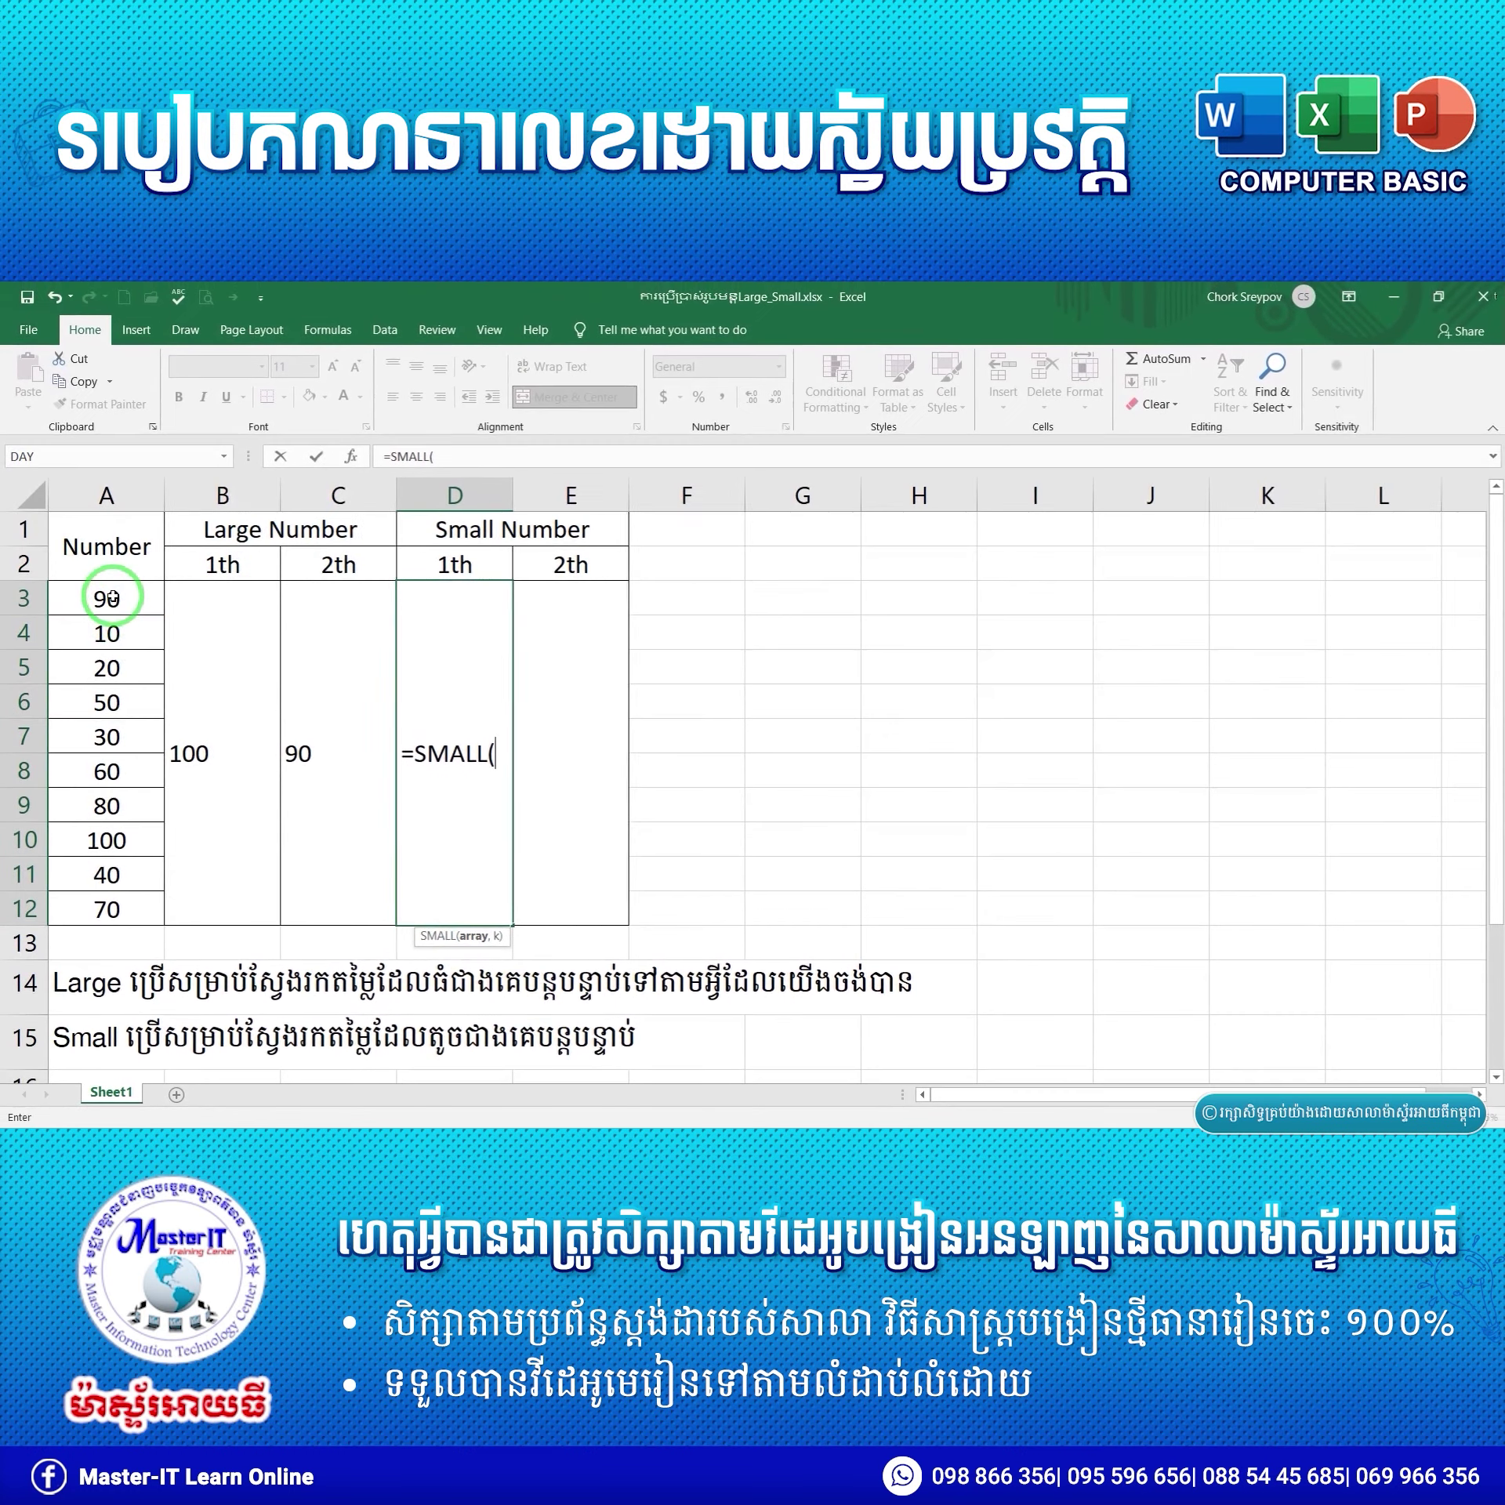
pyautogui.moveTo(110, 599)
pyautogui.mouseDown()
pyautogui.moveTo(114, 984)
pyautogui.moveTo(113, 910)
pyautogui.mouseUp()
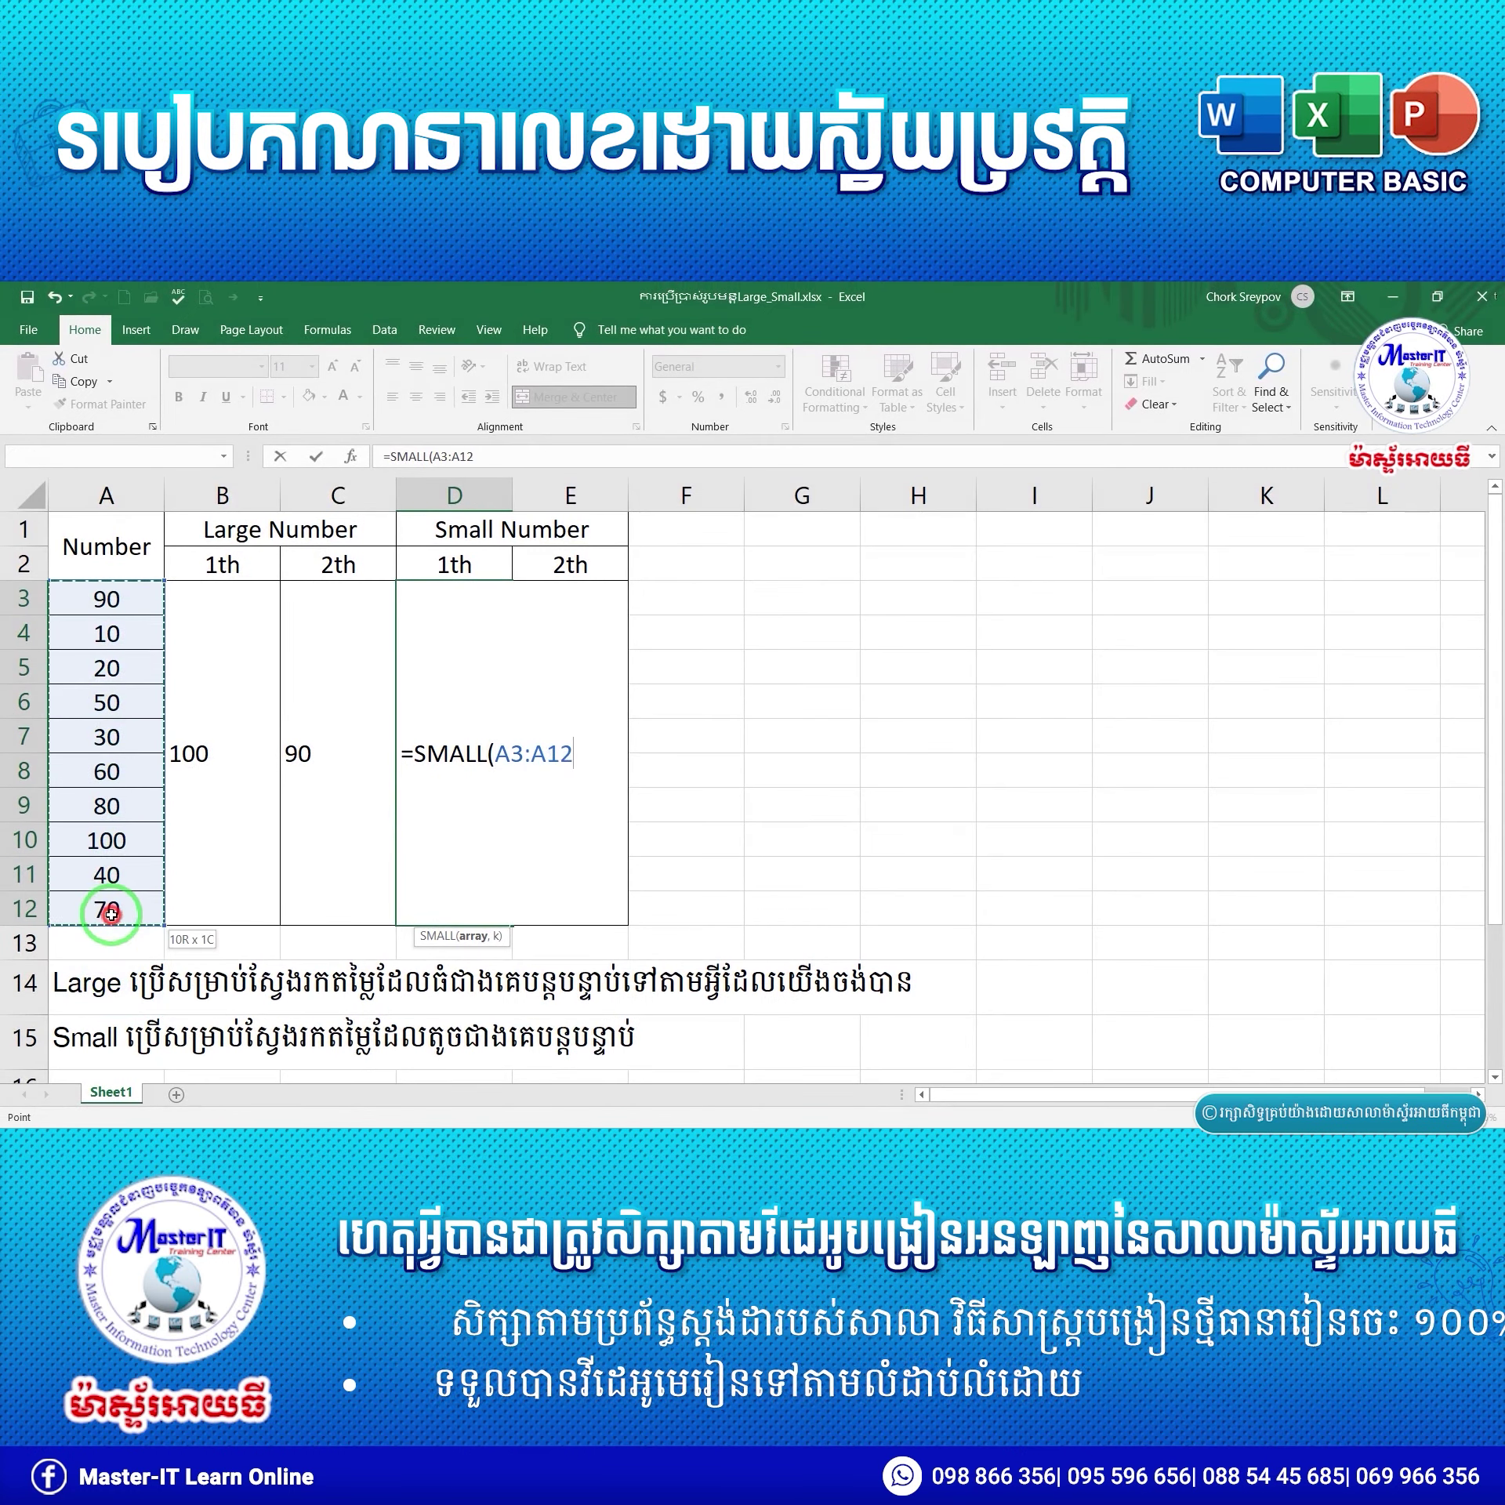
pyautogui.write(',1')
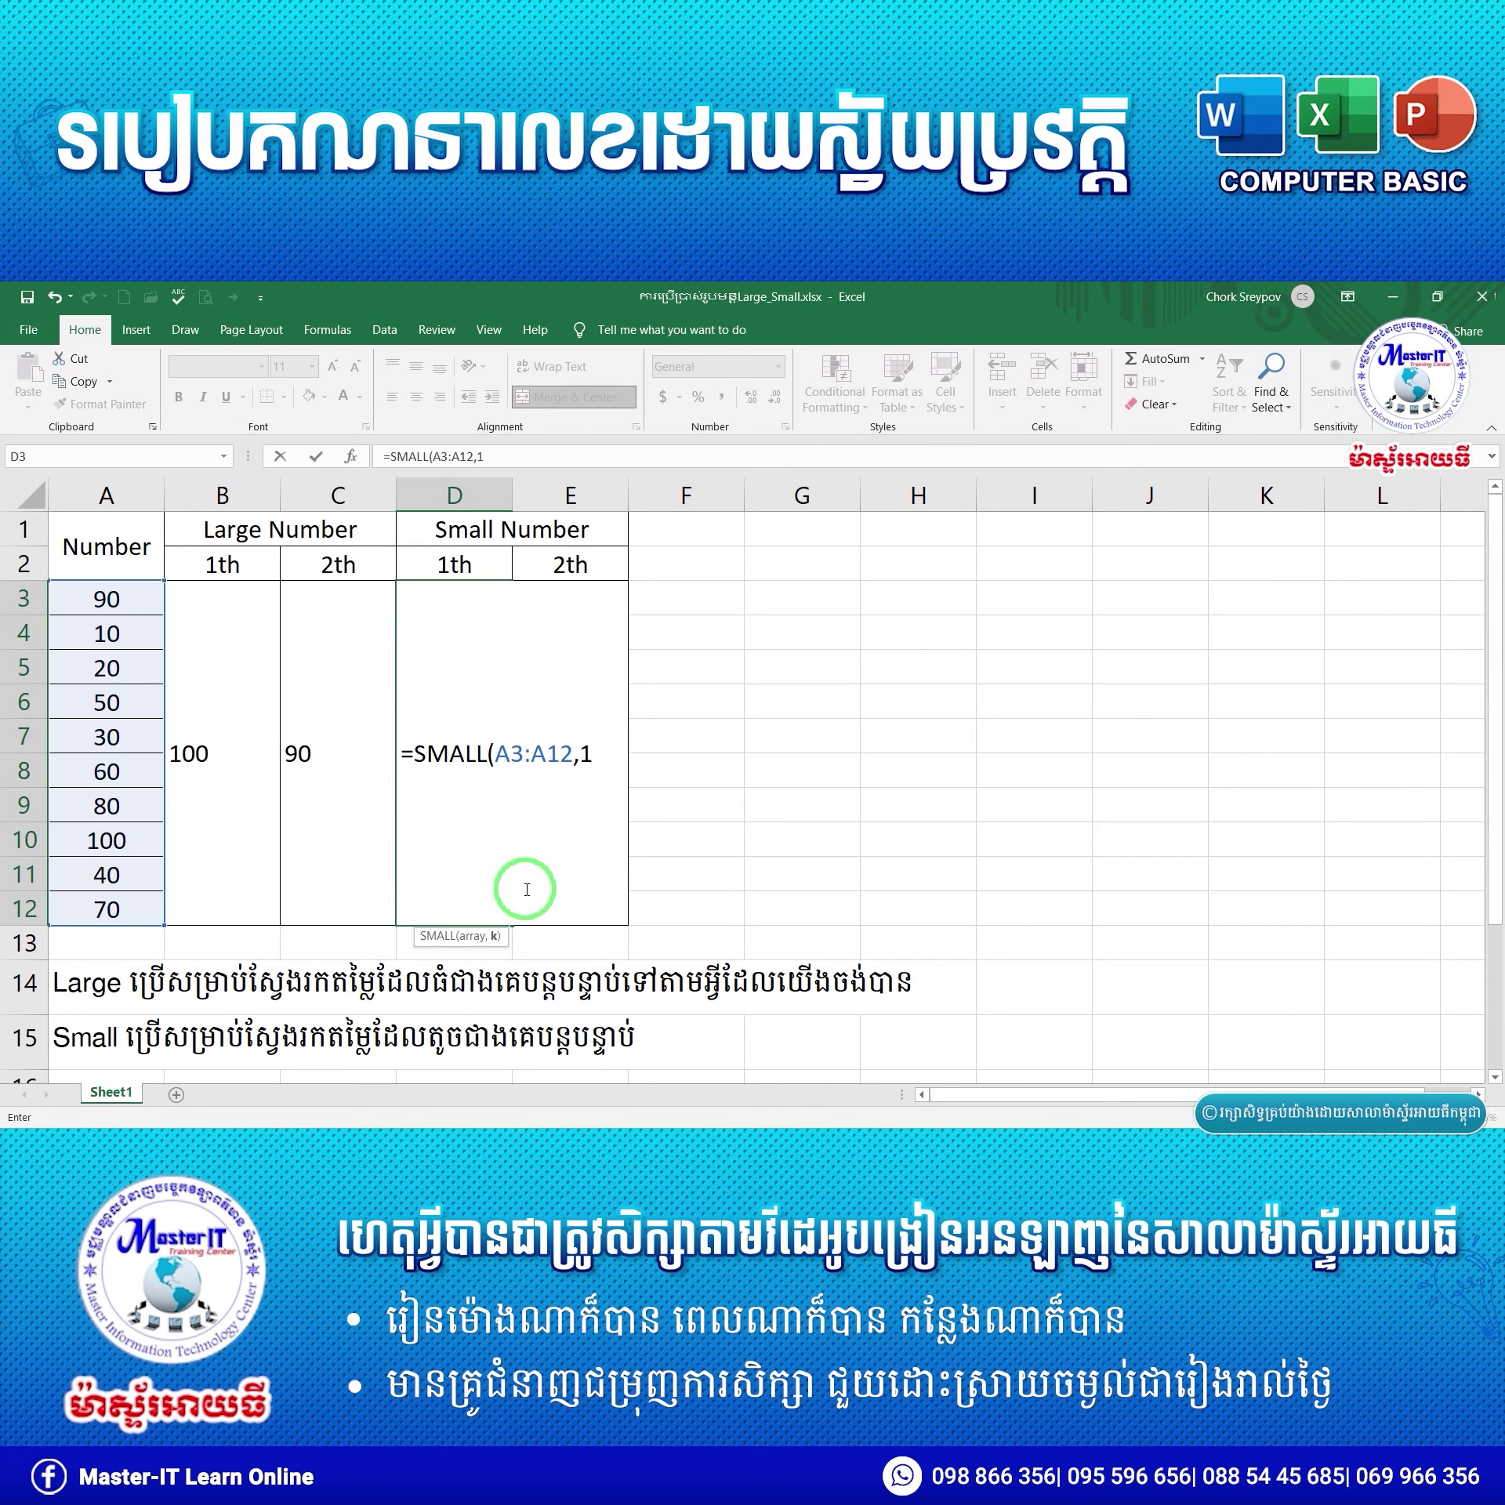
pyautogui.press('Return')
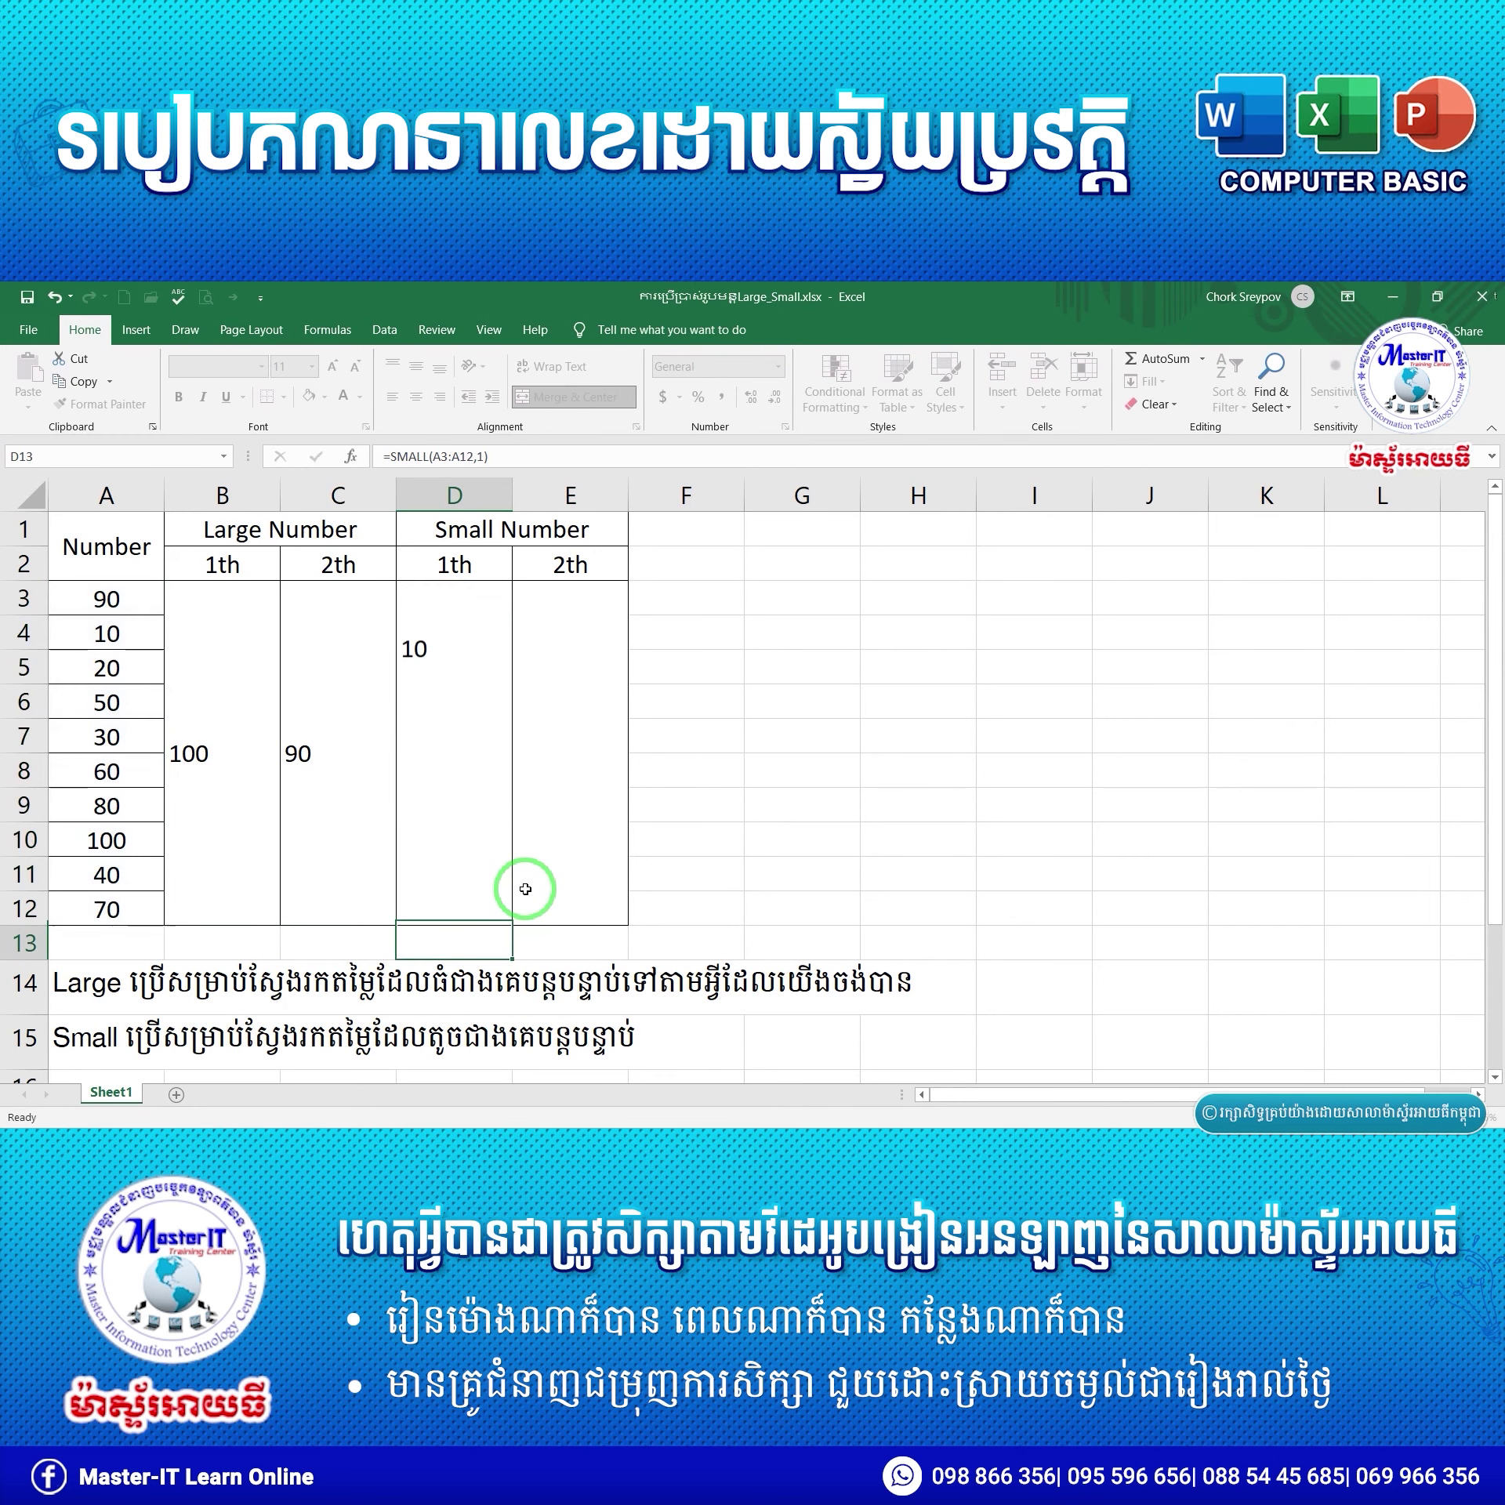
pyautogui.click(459, 744)
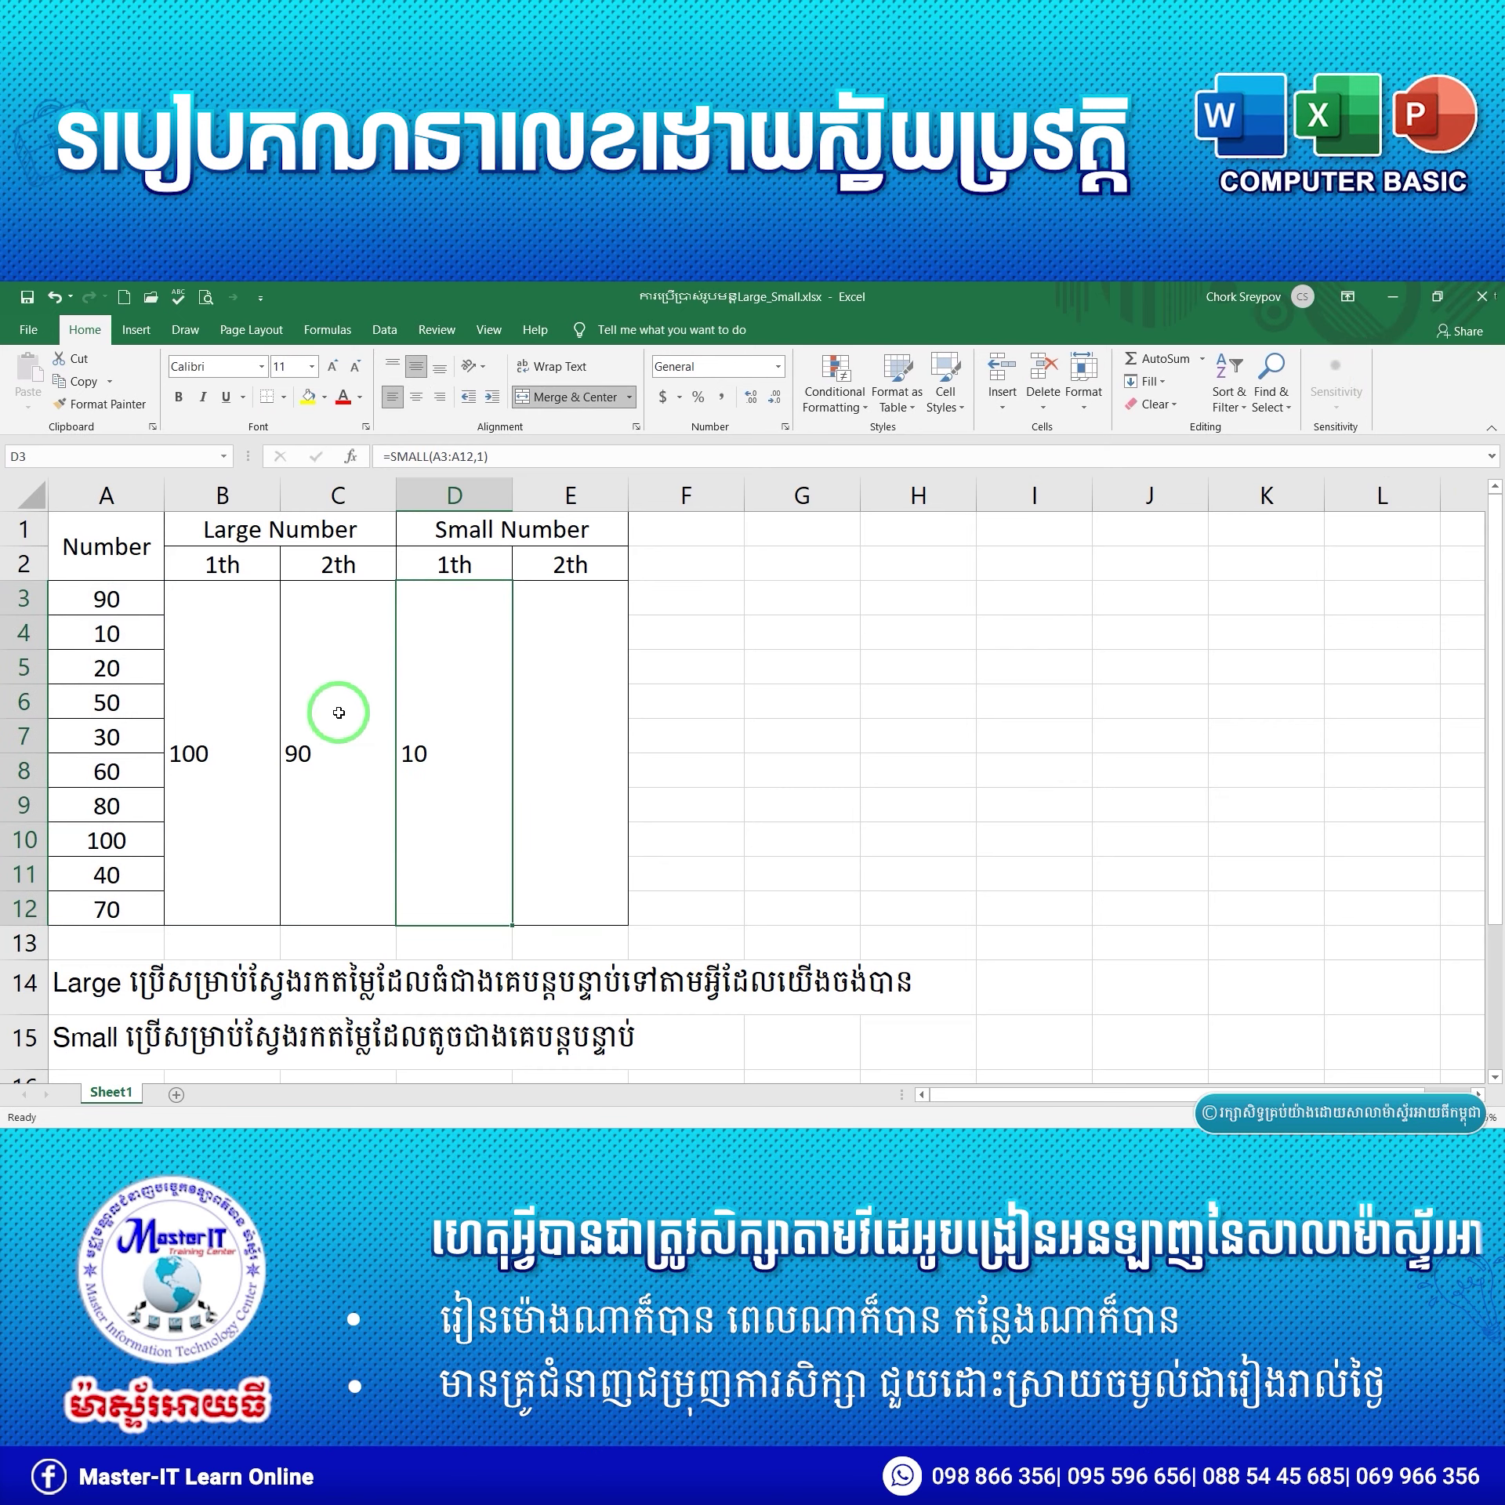
pyautogui.moveTo(76, 594)
pyautogui.mouseDown()
pyautogui.moveTo(121, 829)
pyautogui.moveTo(118, 906)
pyautogui.mouseUp()
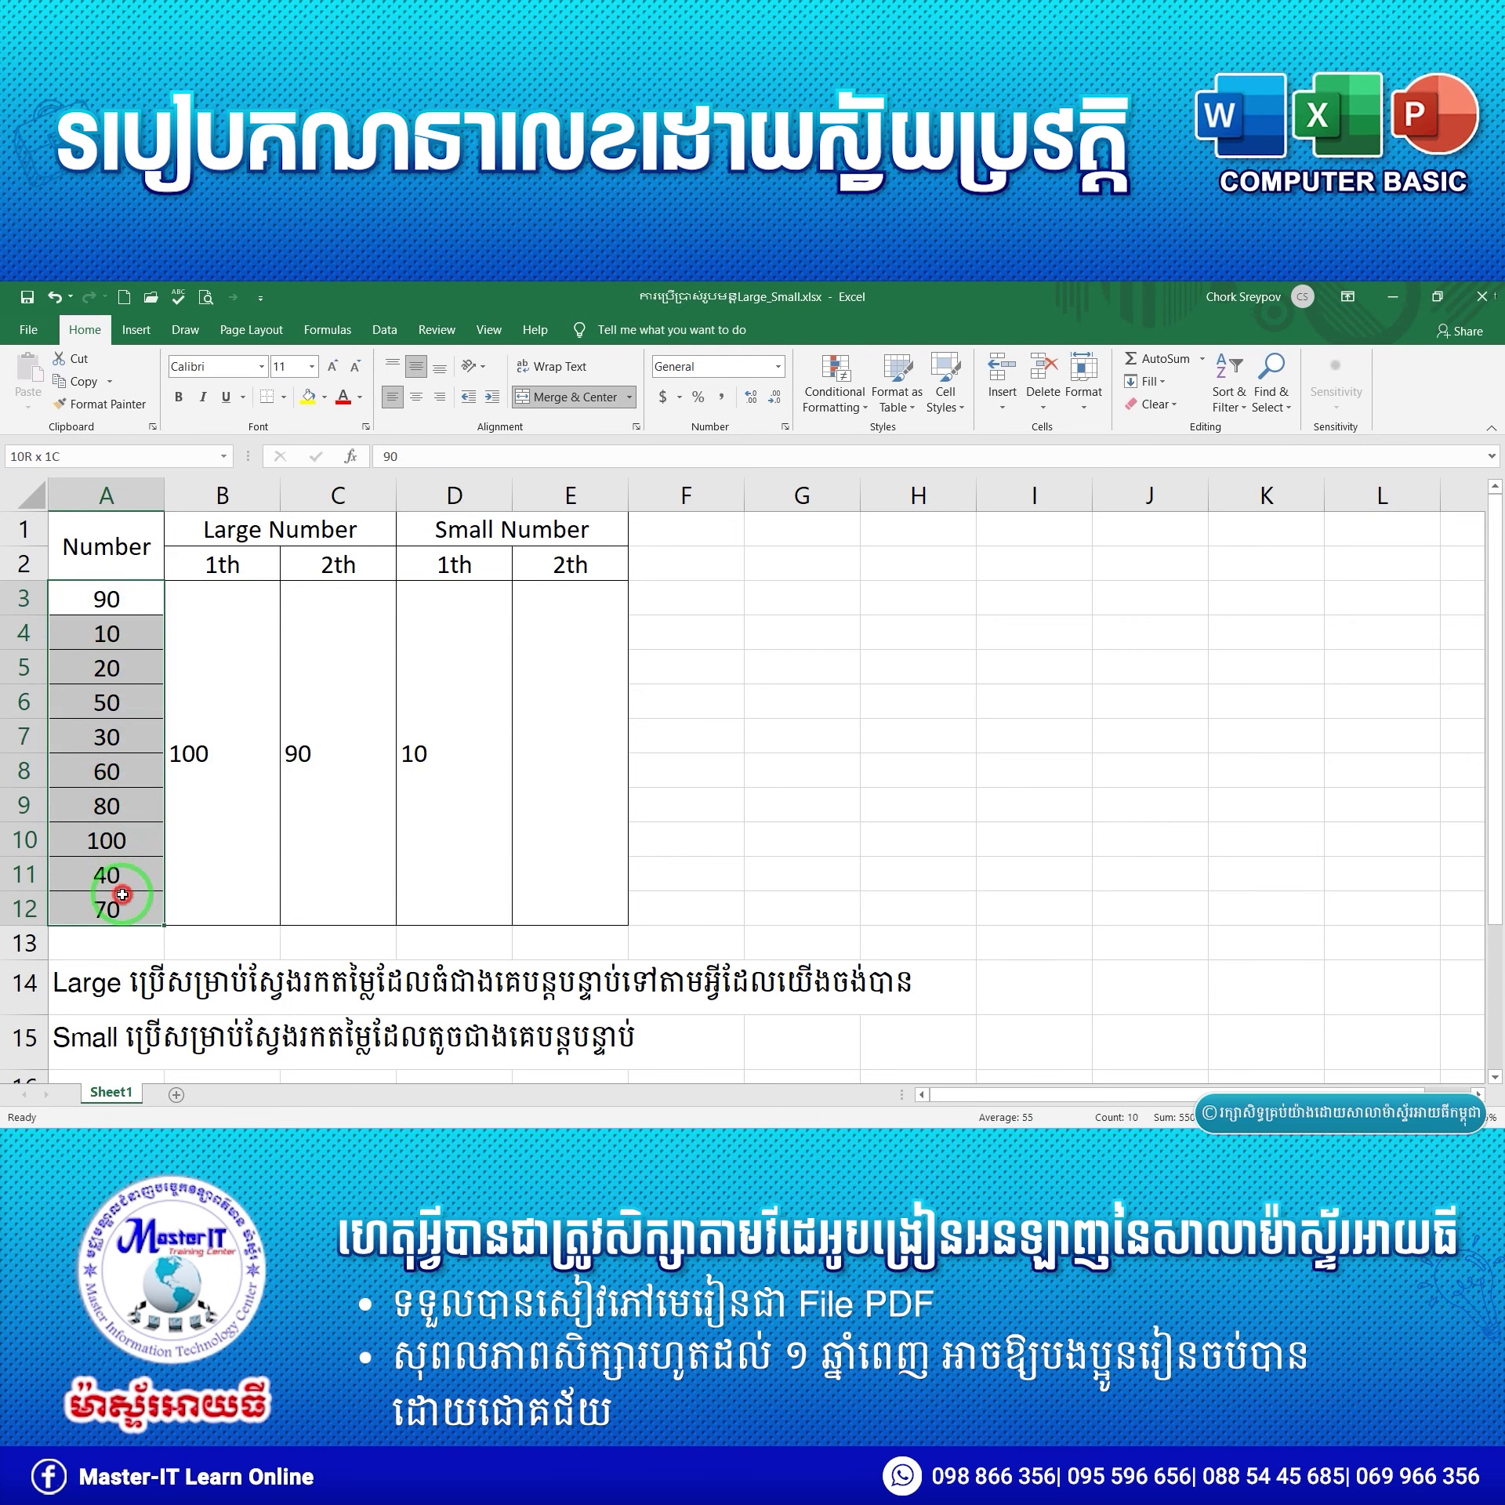
pyautogui.click(112, 631)
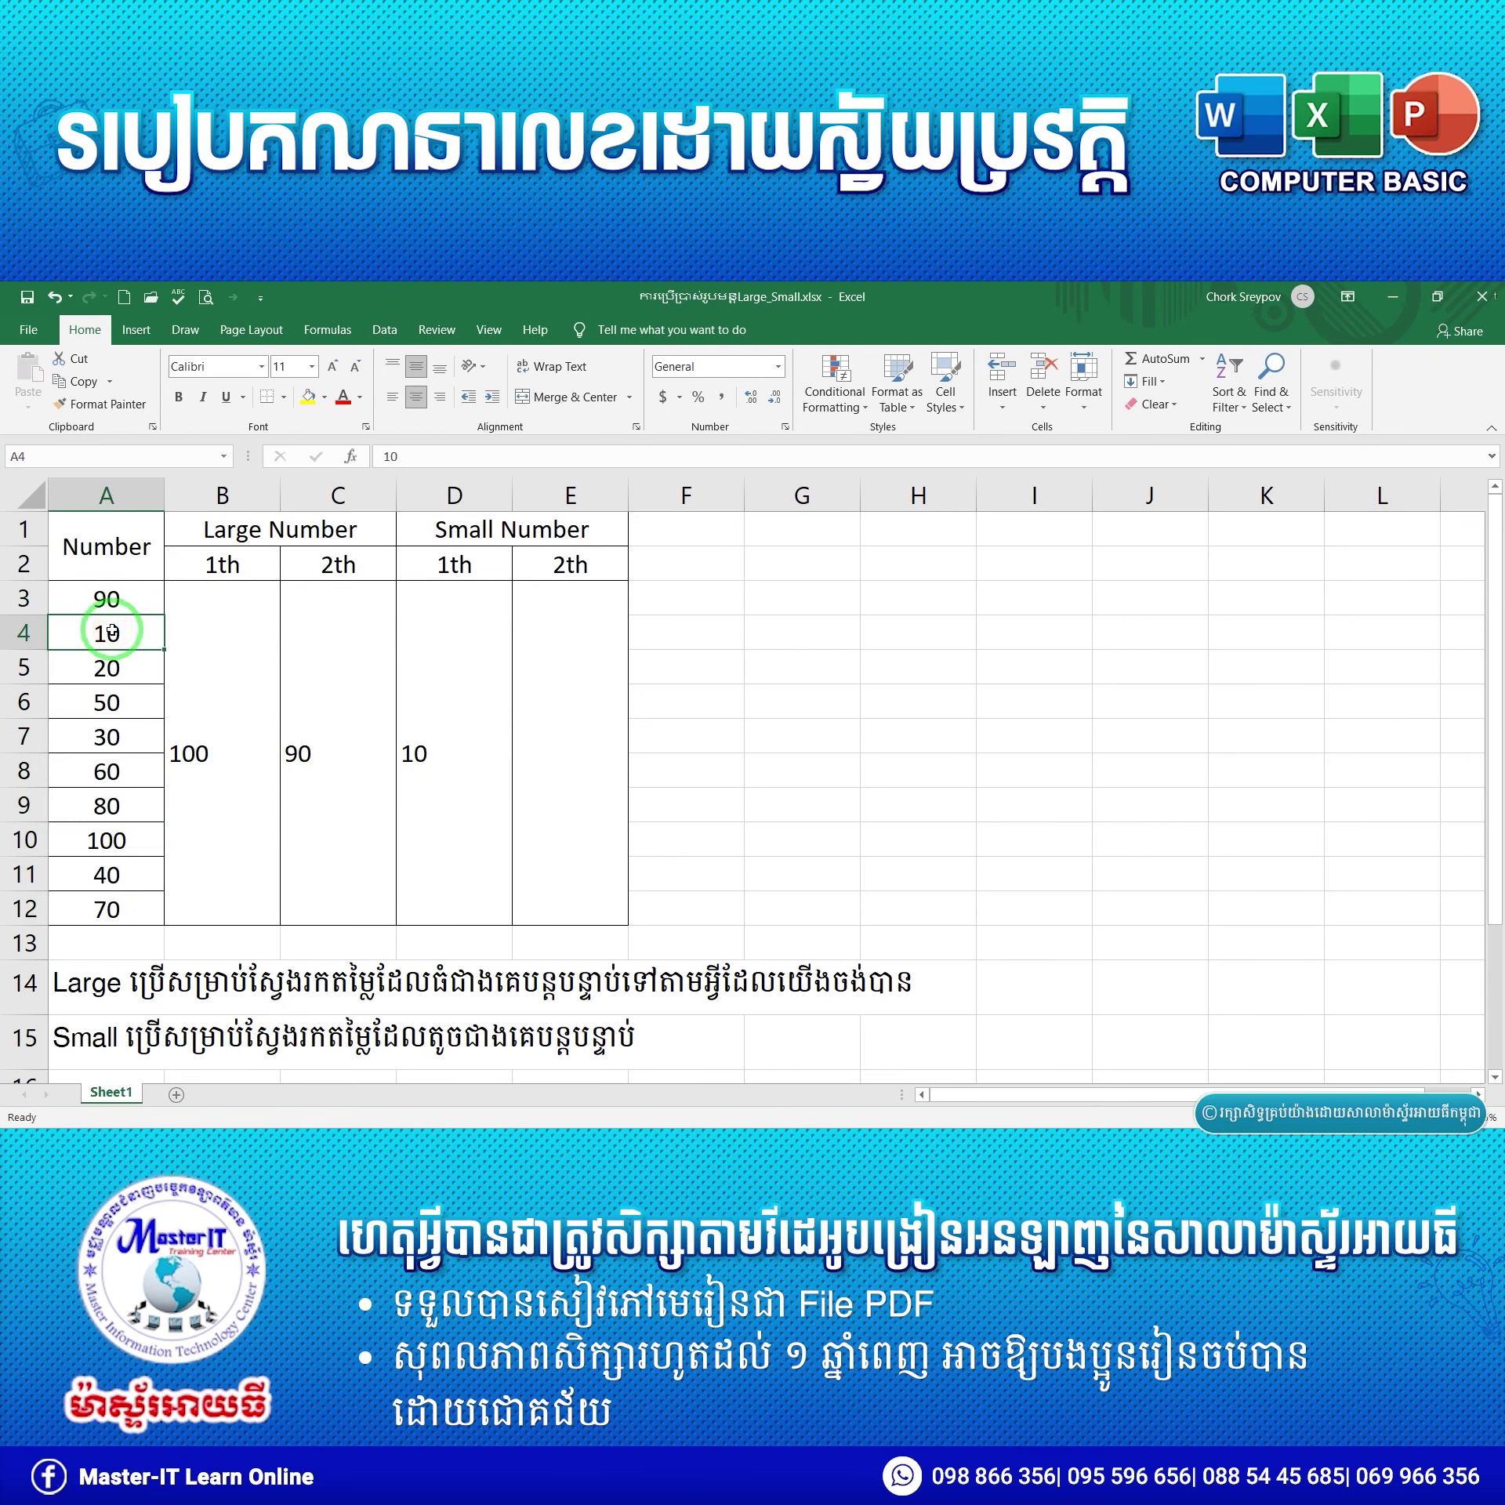
pyautogui.click(566, 715)
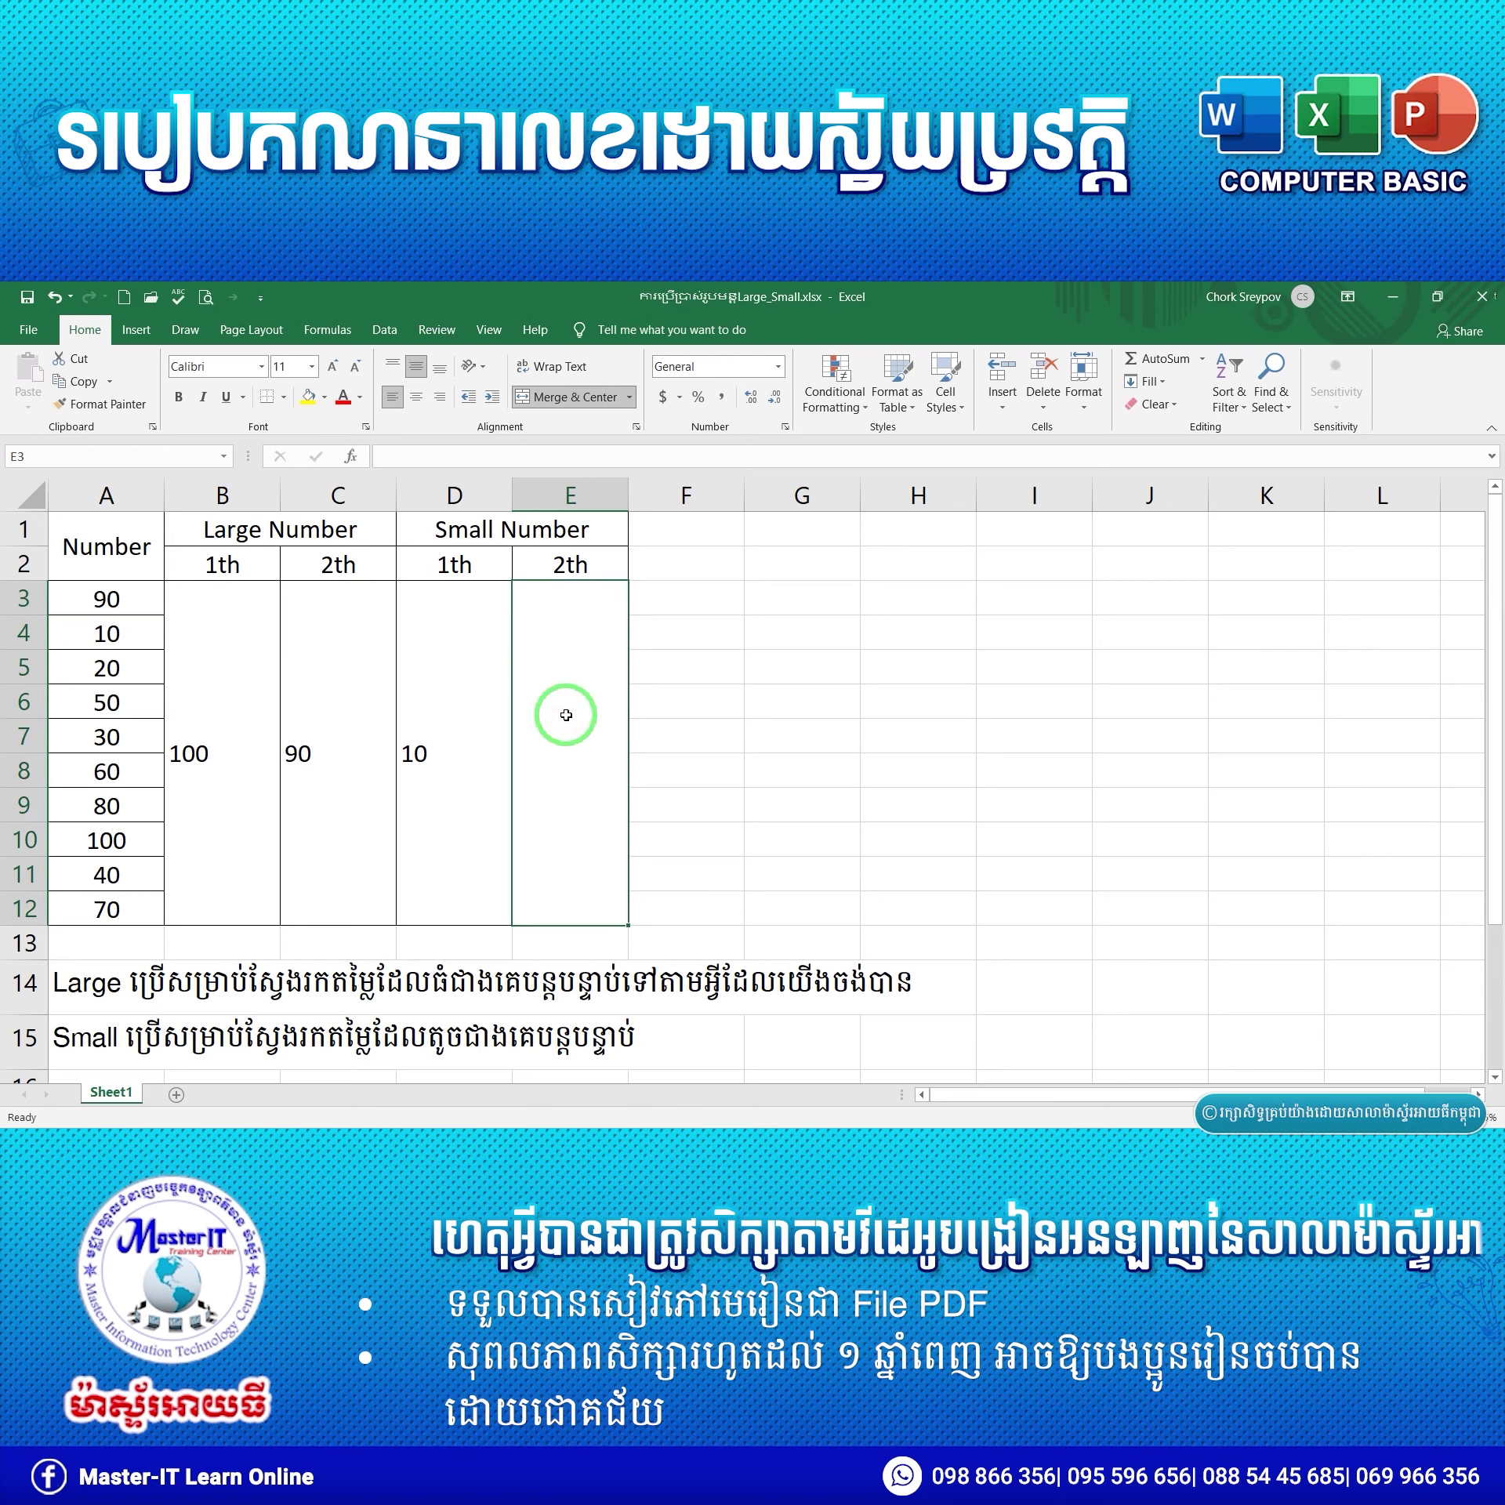
# Enter =SMALL(A3:A12,2) in E3 so it shows the second-smallest value, 20.
pyautogui.write('=s')
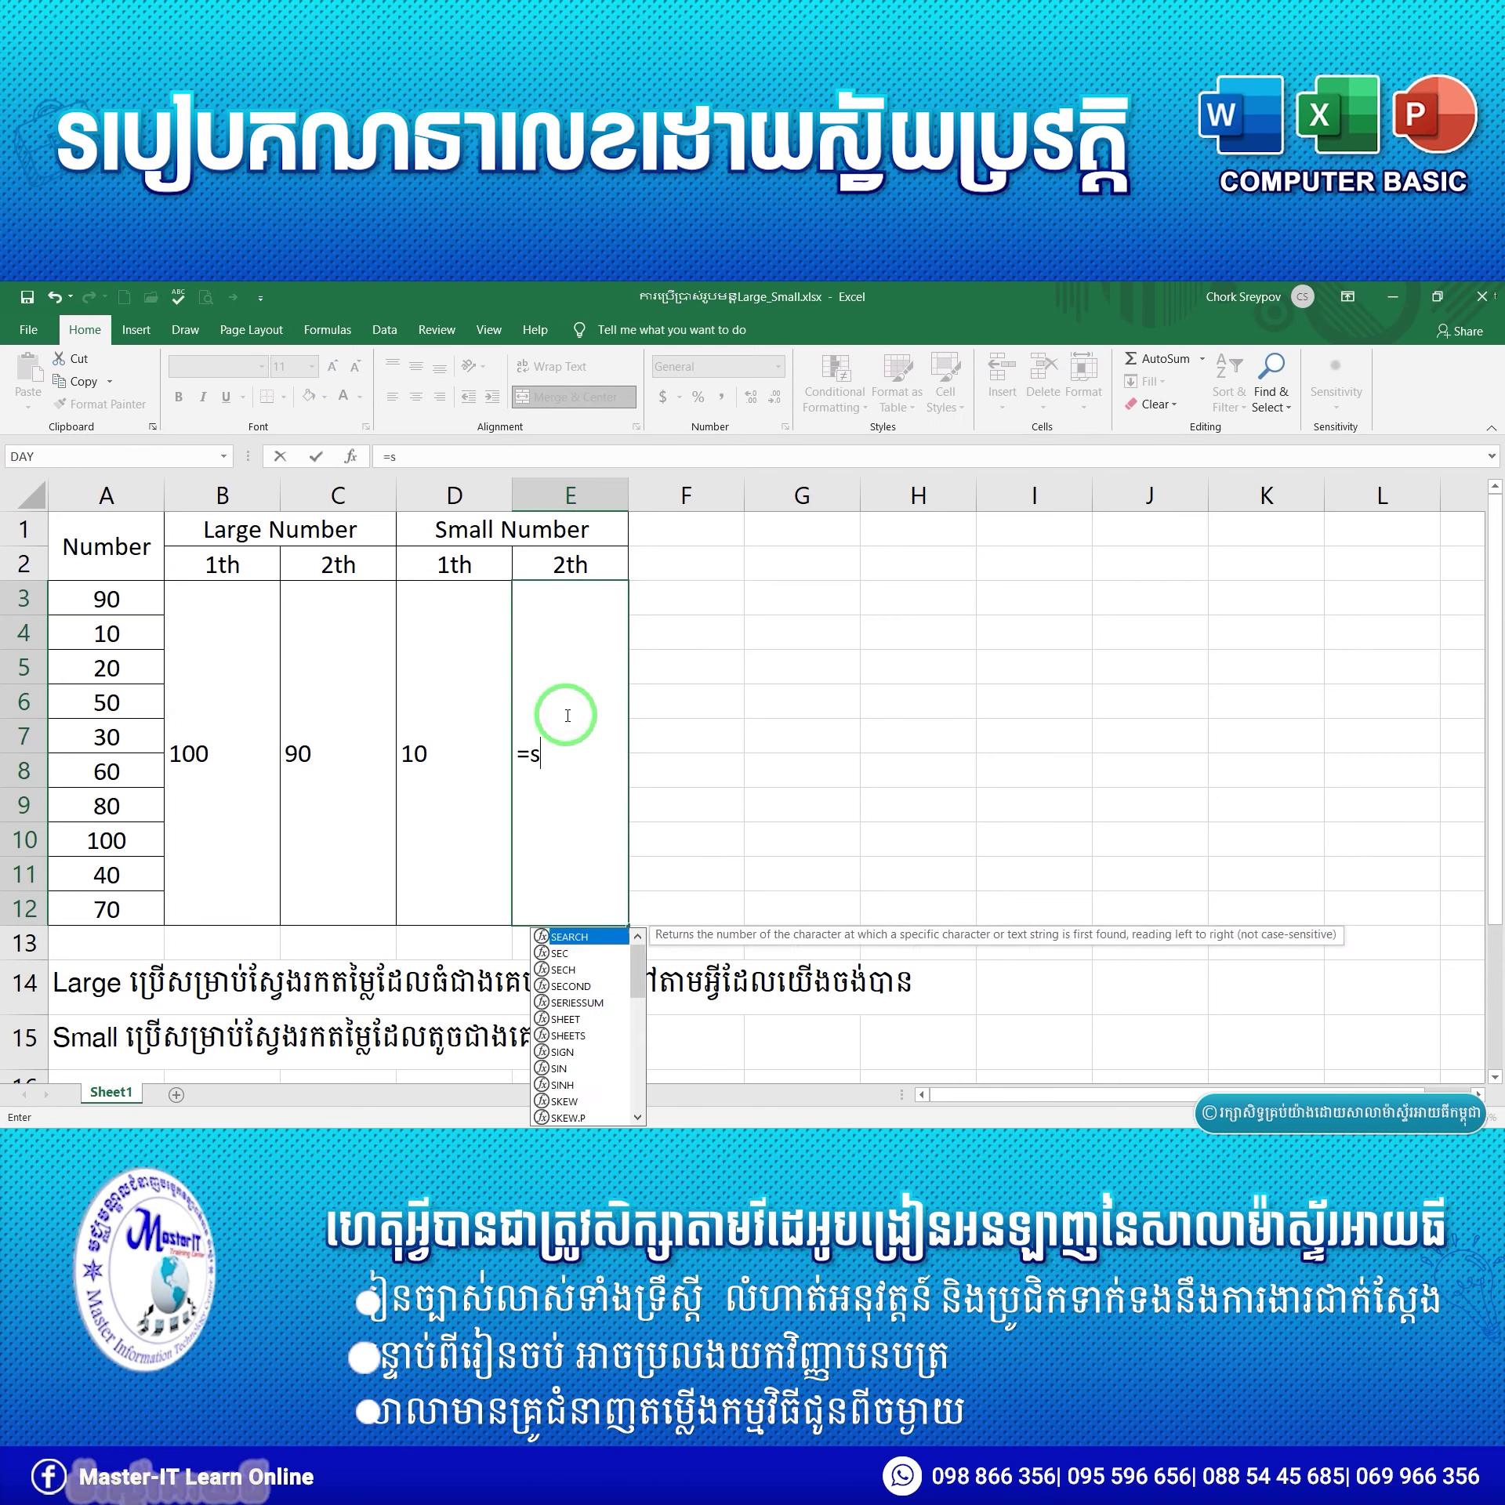
pyautogui.write('m')
pyautogui.press('Tab')
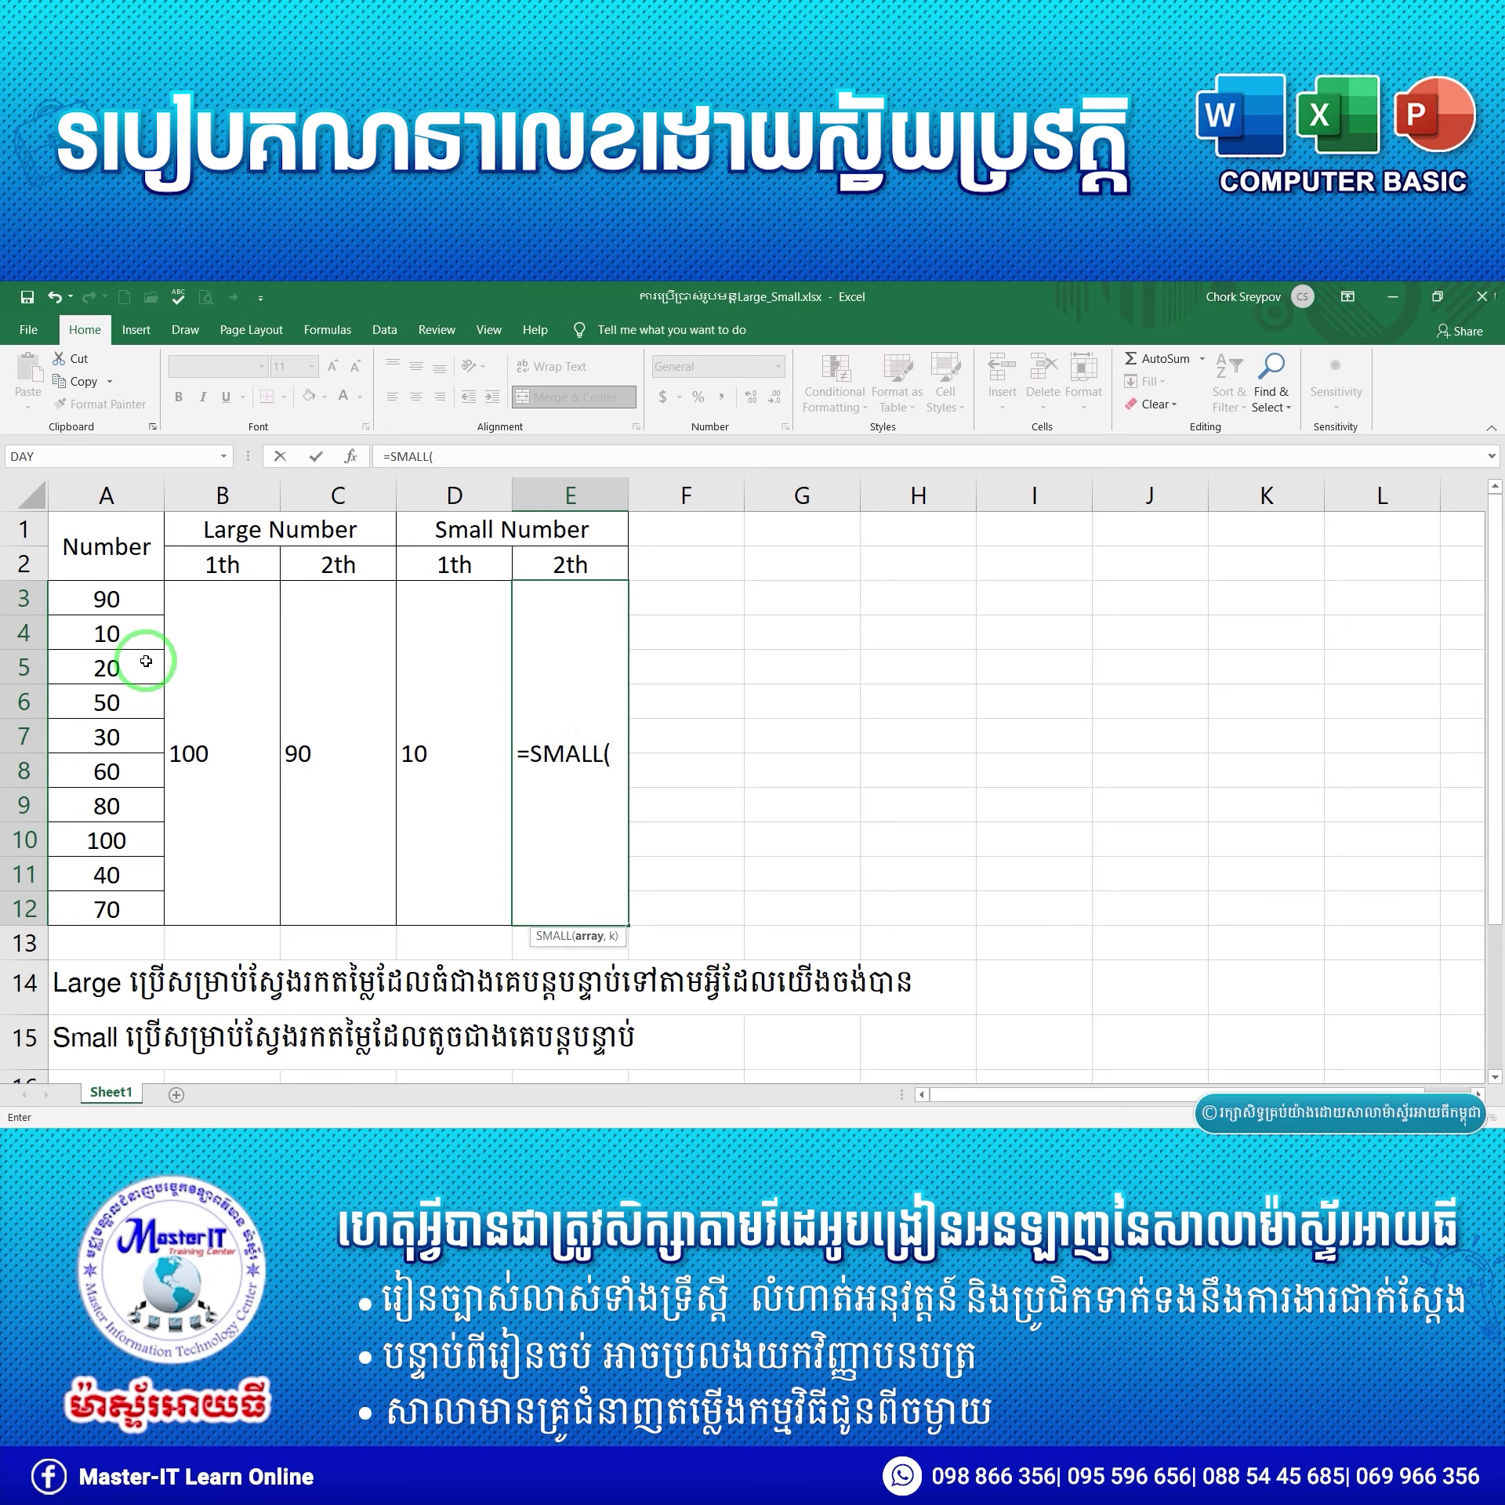
pyautogui.moveTo(120, 599); pyautogui.dragTo(125, 900)
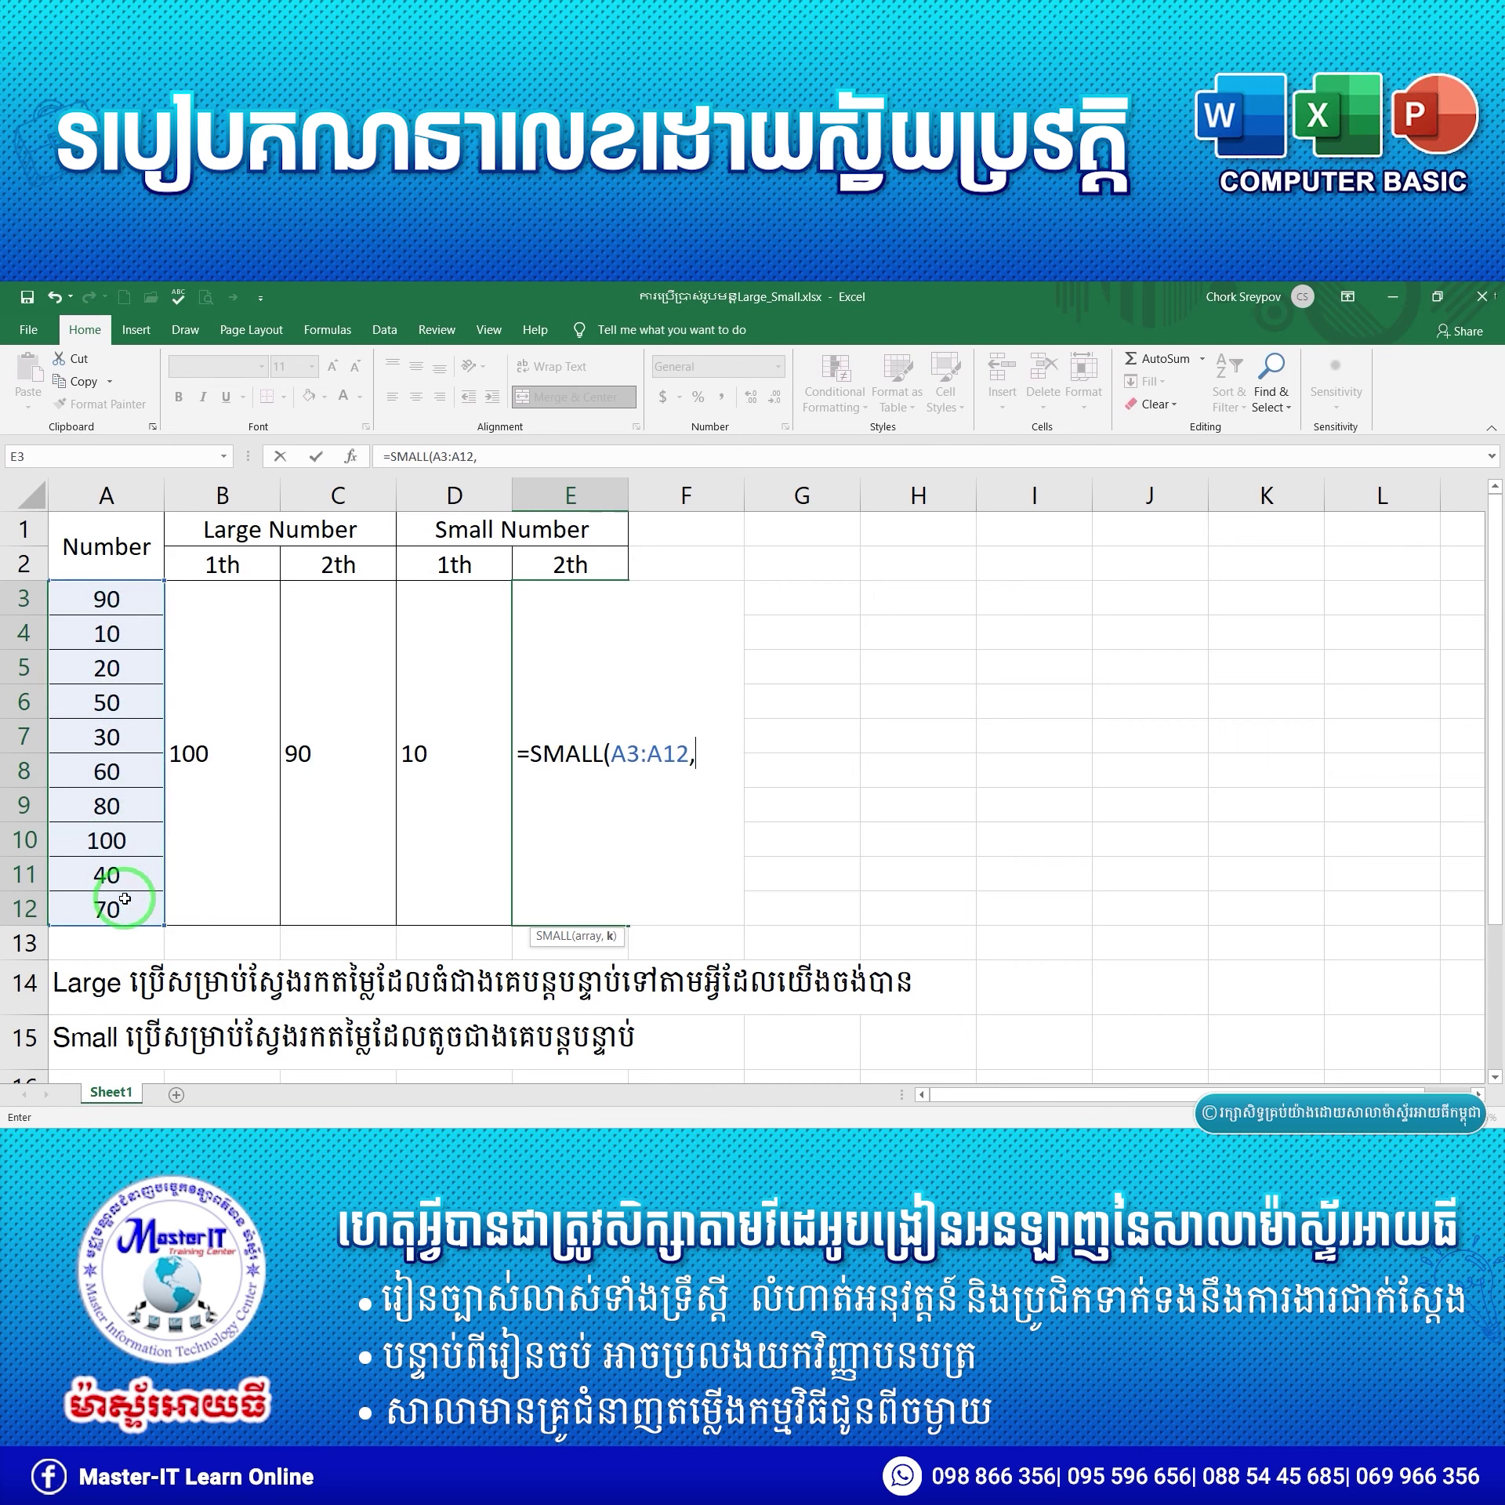
pyautogui.write('2')
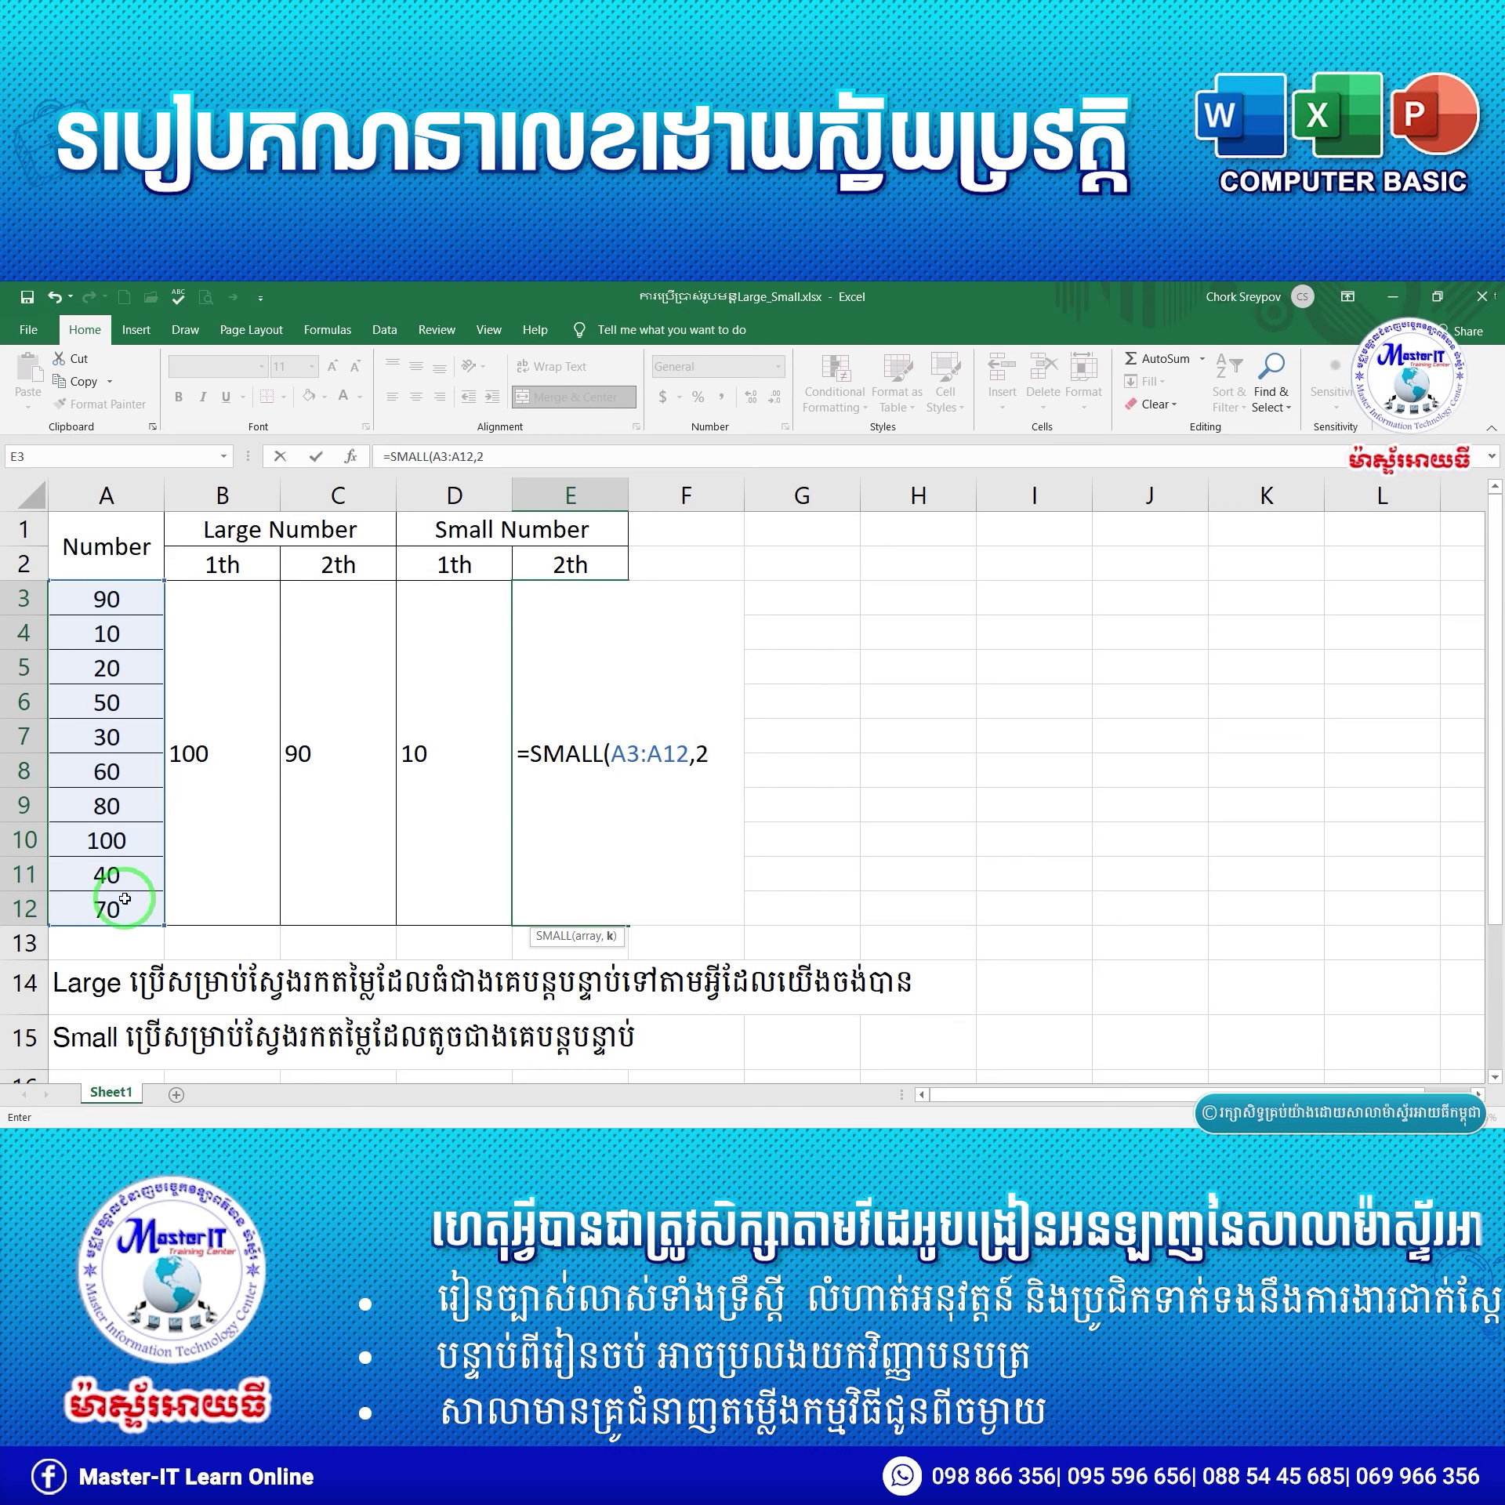
pyautogui.write(')')
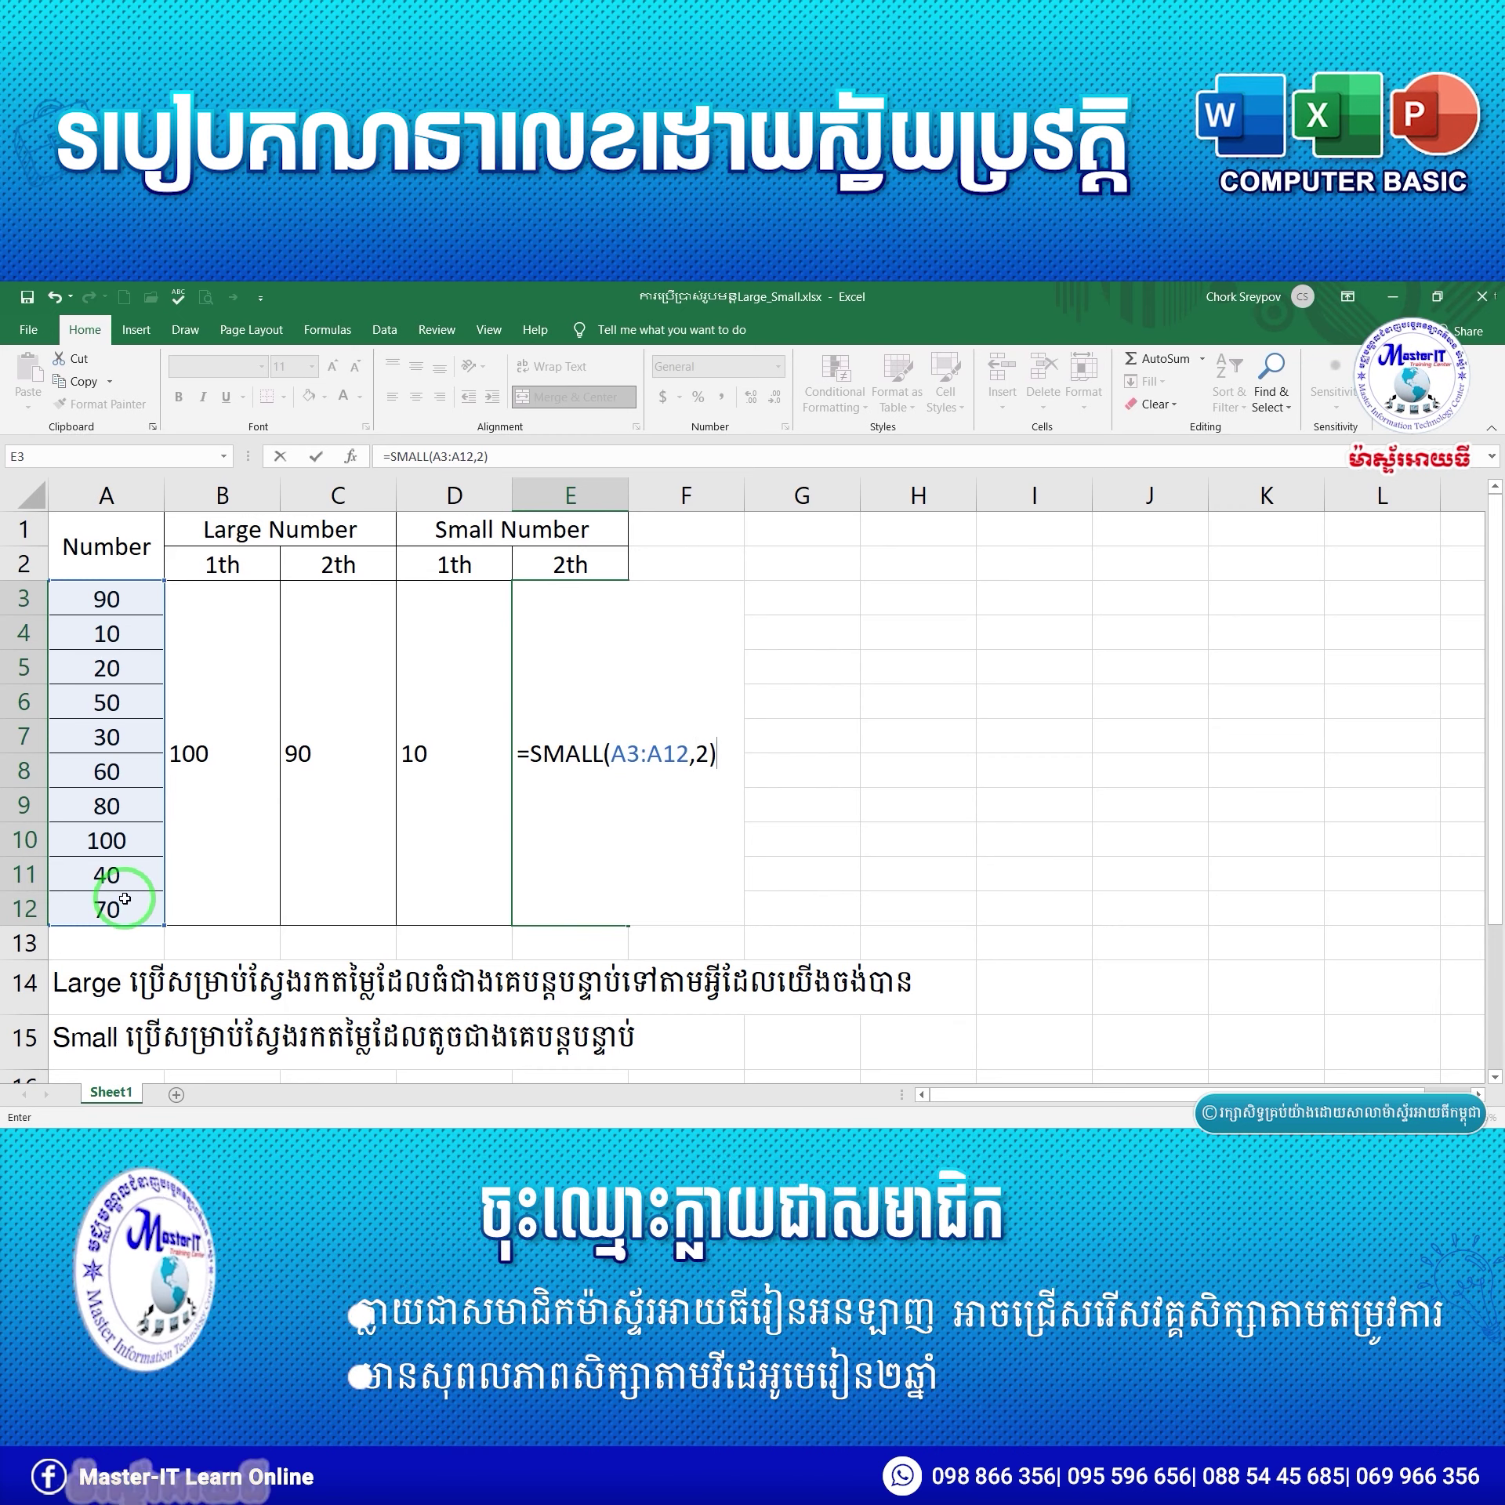
pyautogui.press('Return')
pyautogui.click(558, 767)
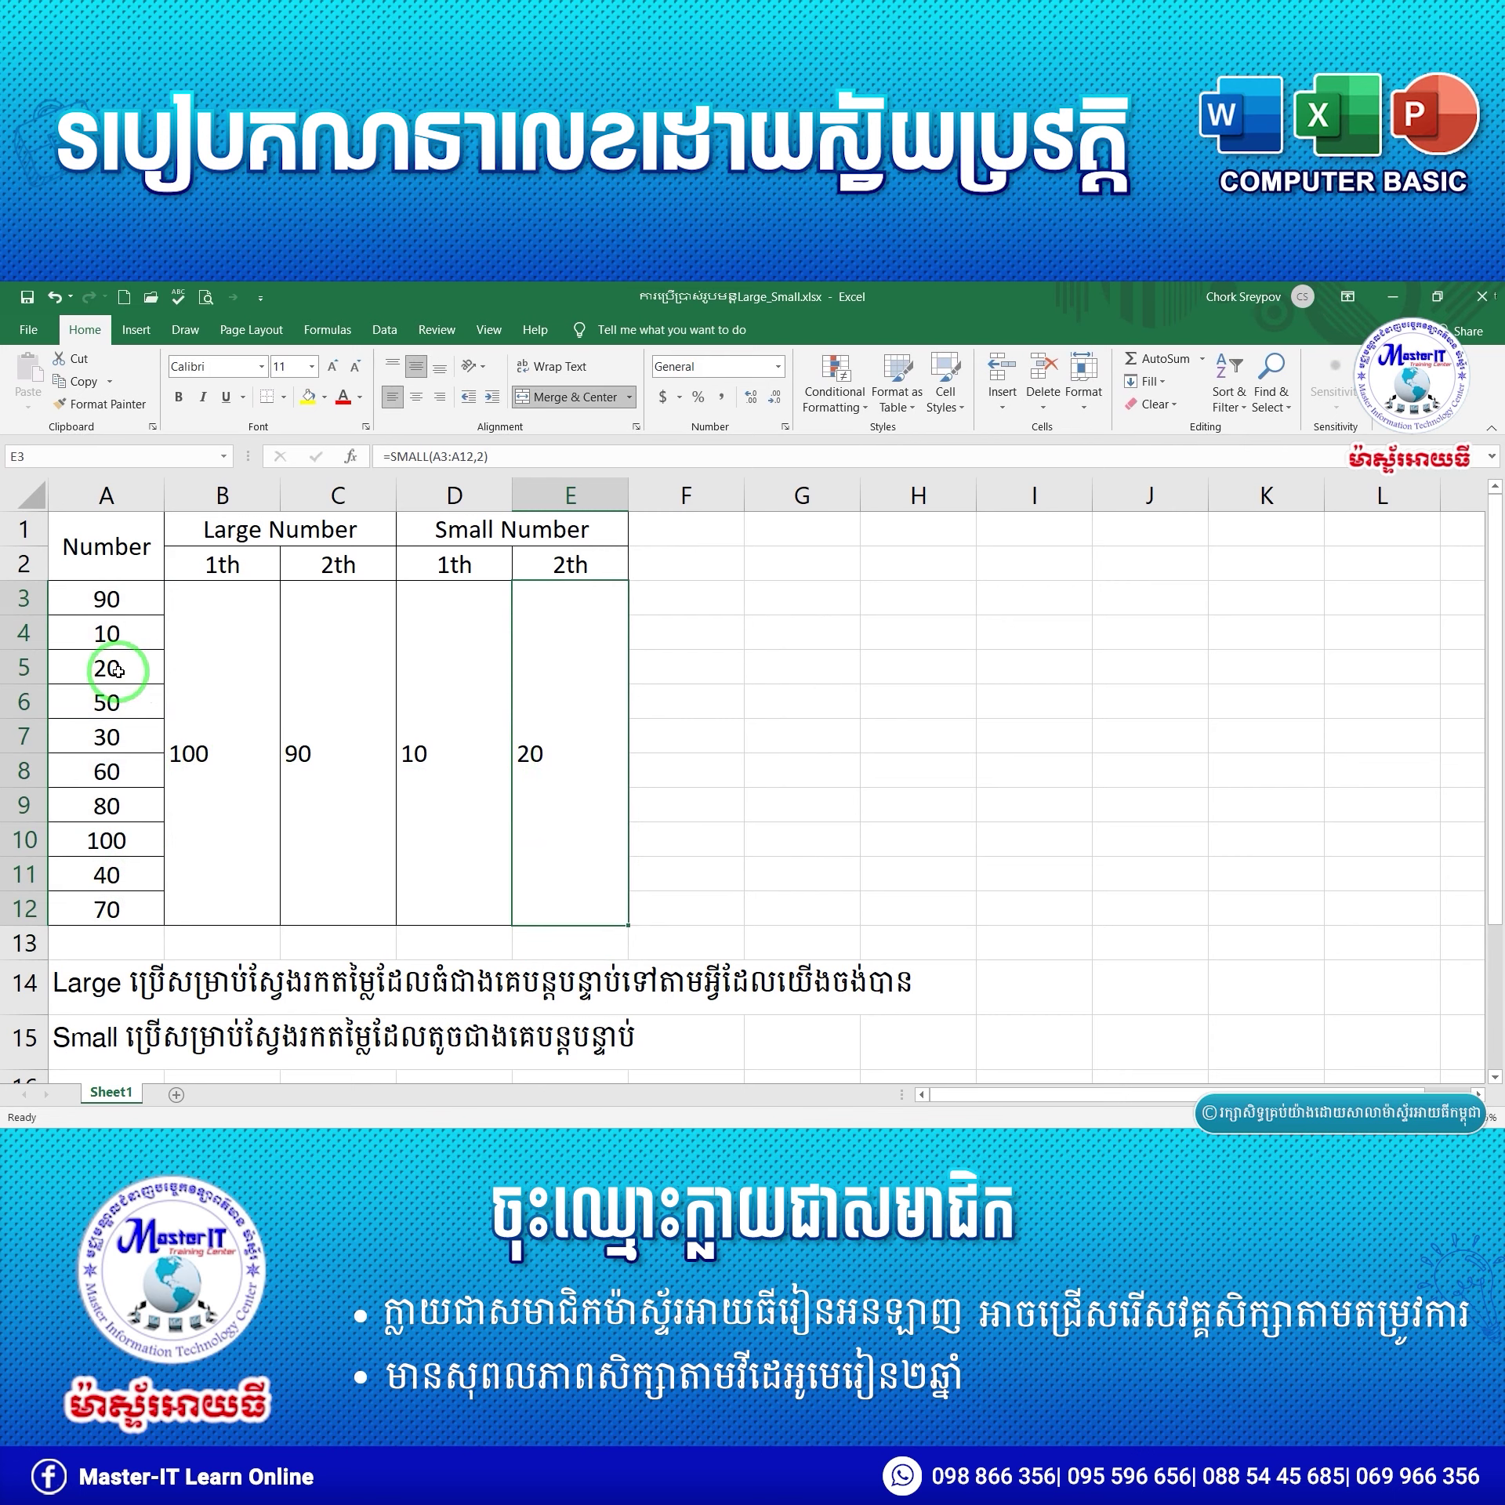
pyautogui.moveTo(111, 596)
pyautogui.mouseDown()
pyautogui.moveTo(117, 963)
pyautogui.moveTo(110, 907)
pyautogui.mouseUp()
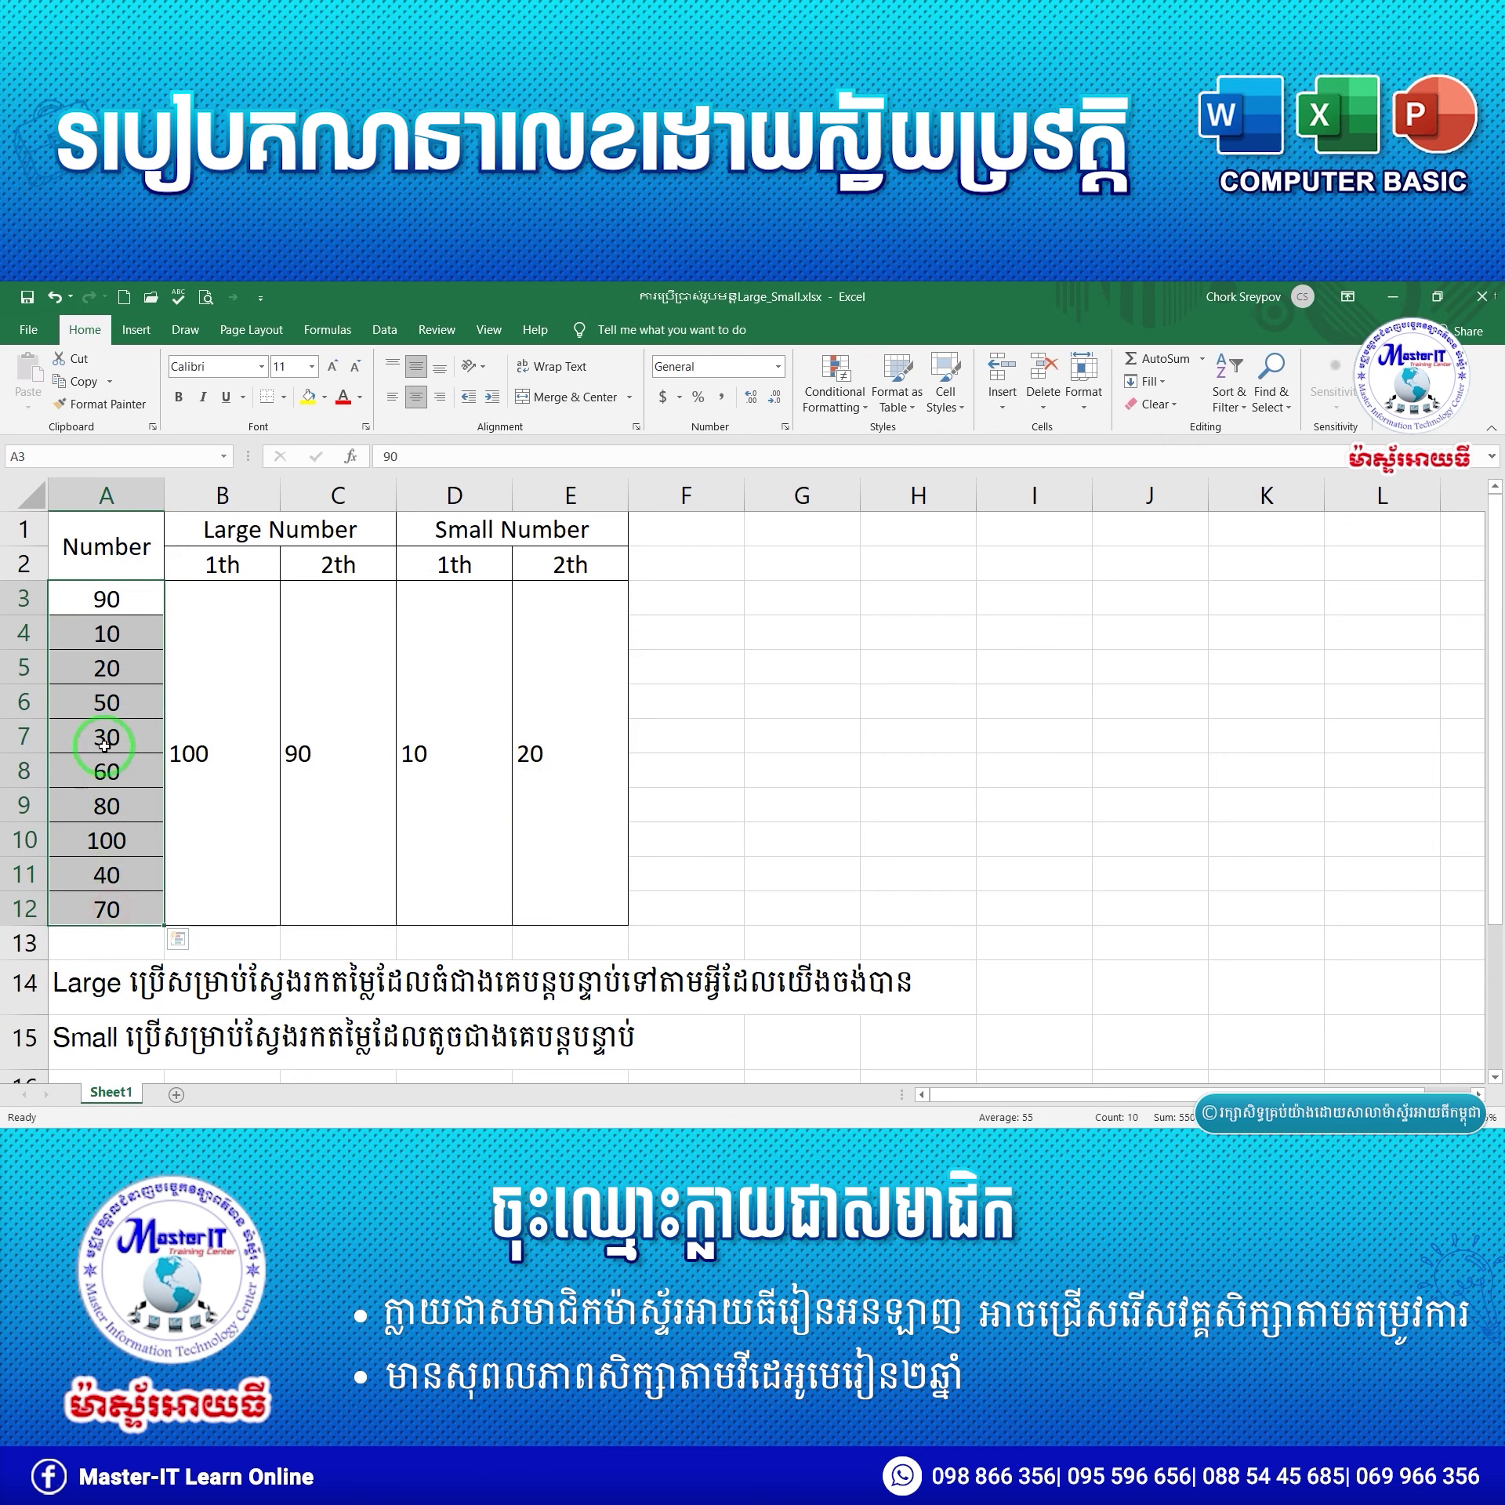
pyautogui.click(112, 677)
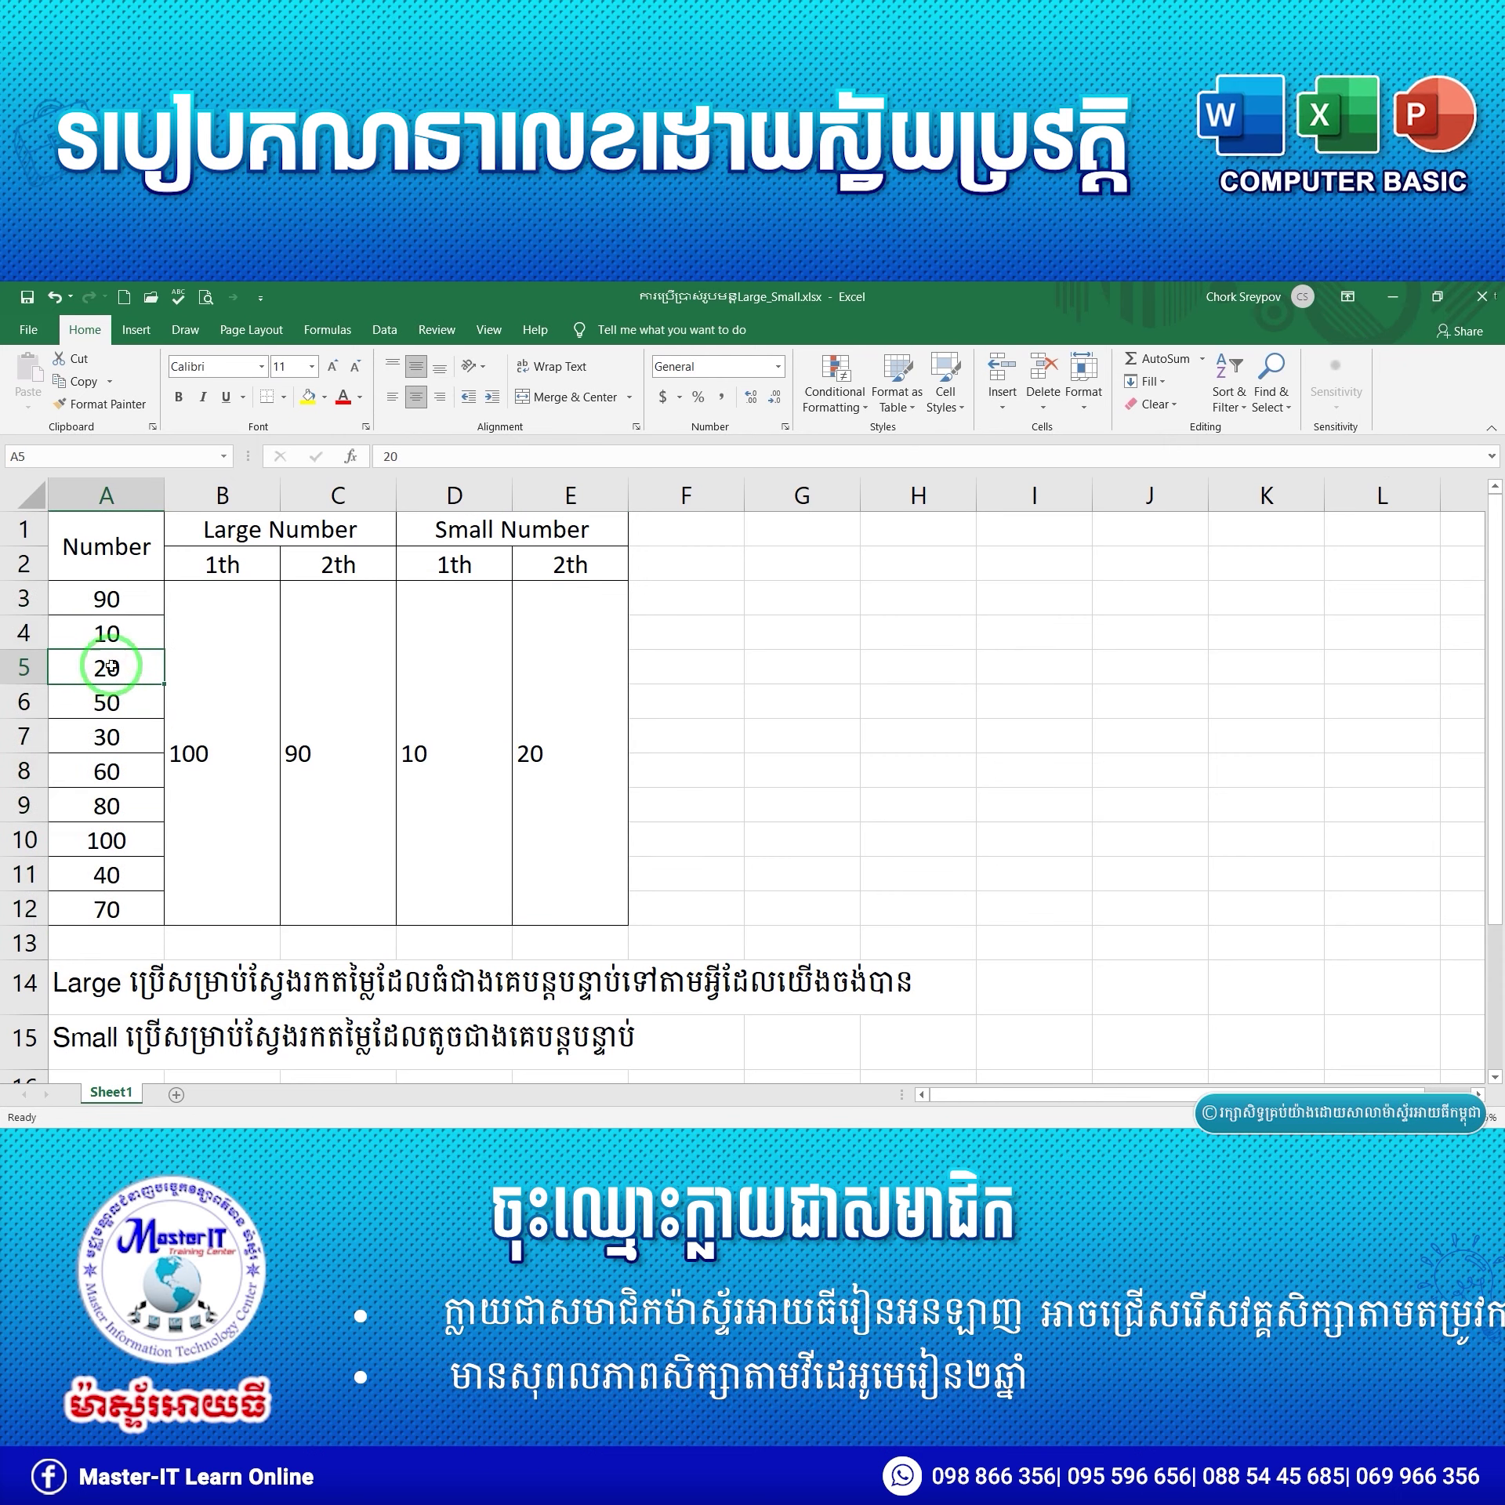
pyautogui.click(112, 637)
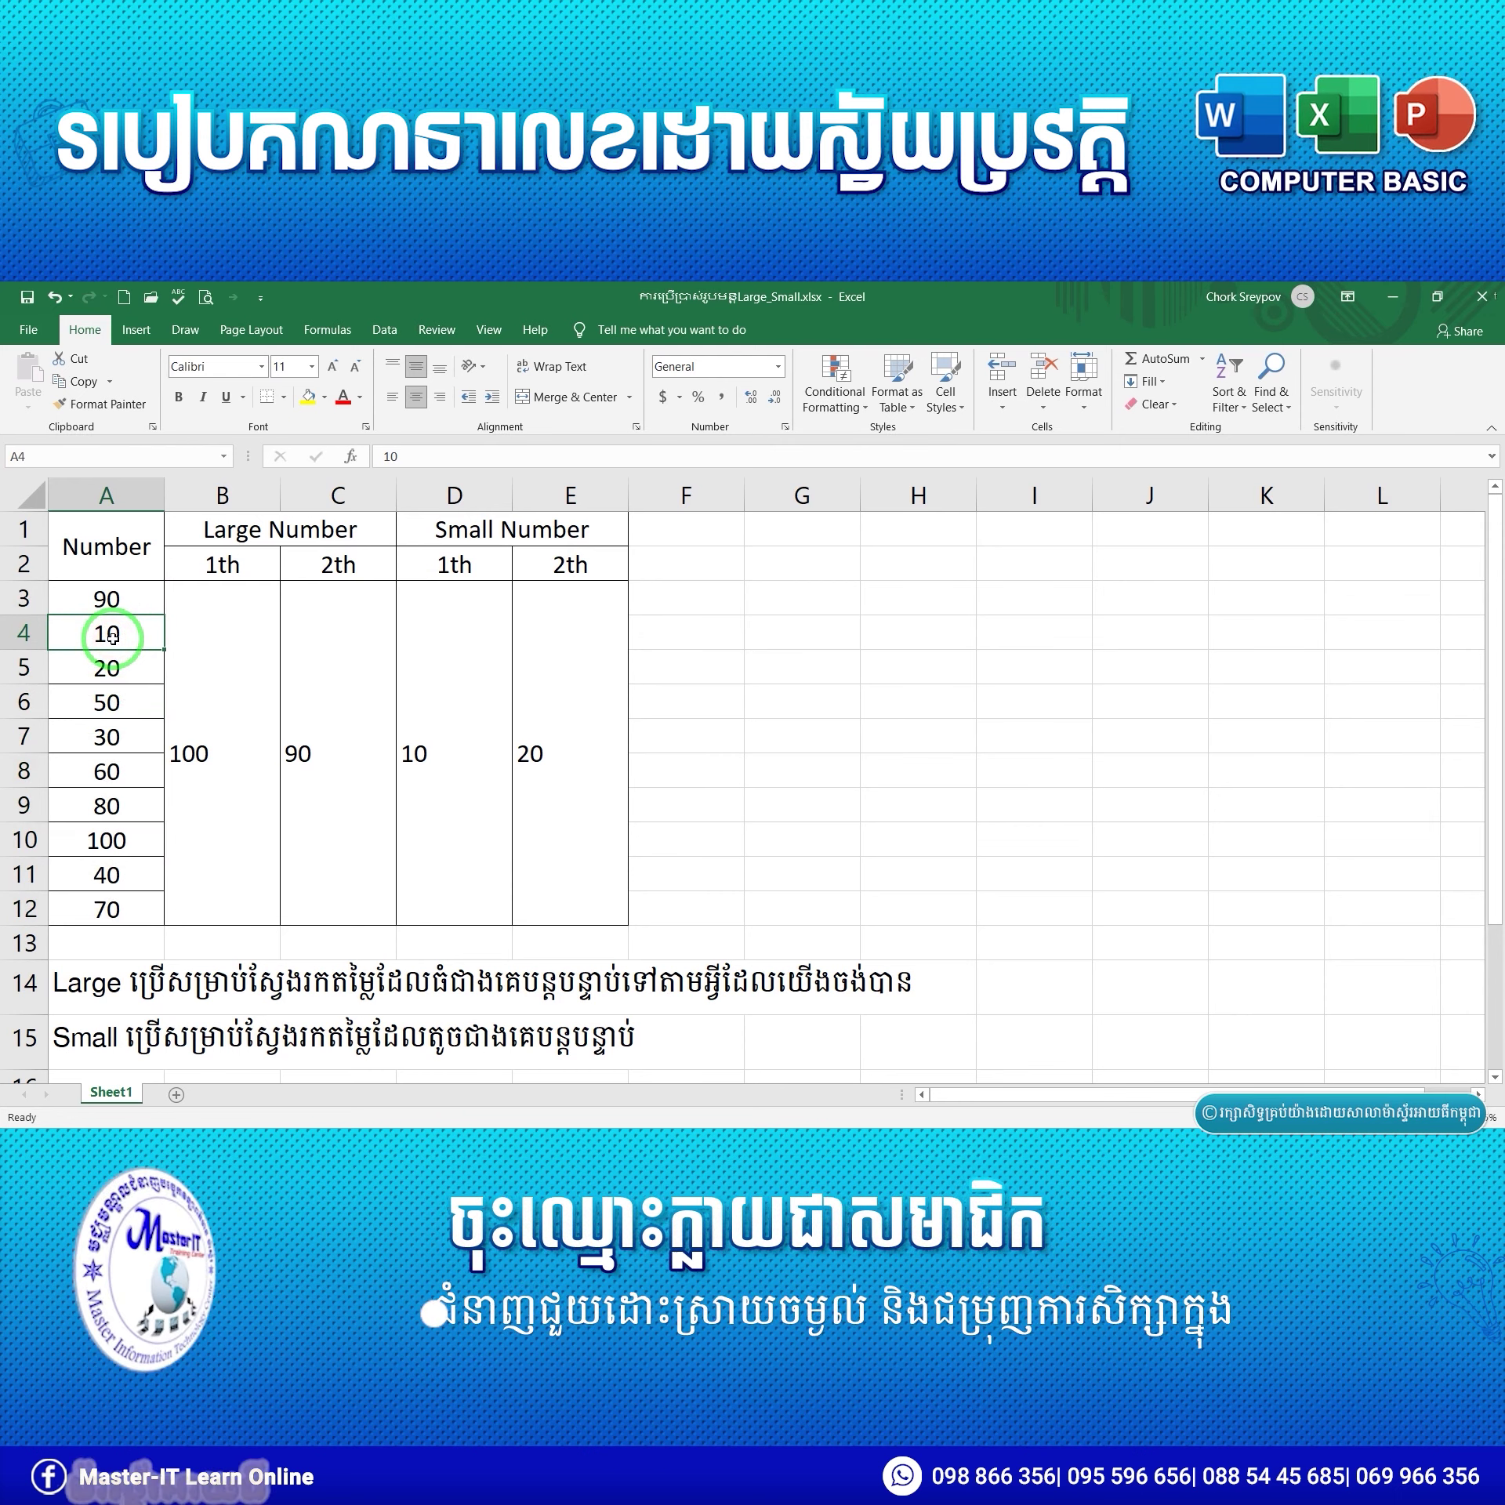
pyautogui.click(537, 634)
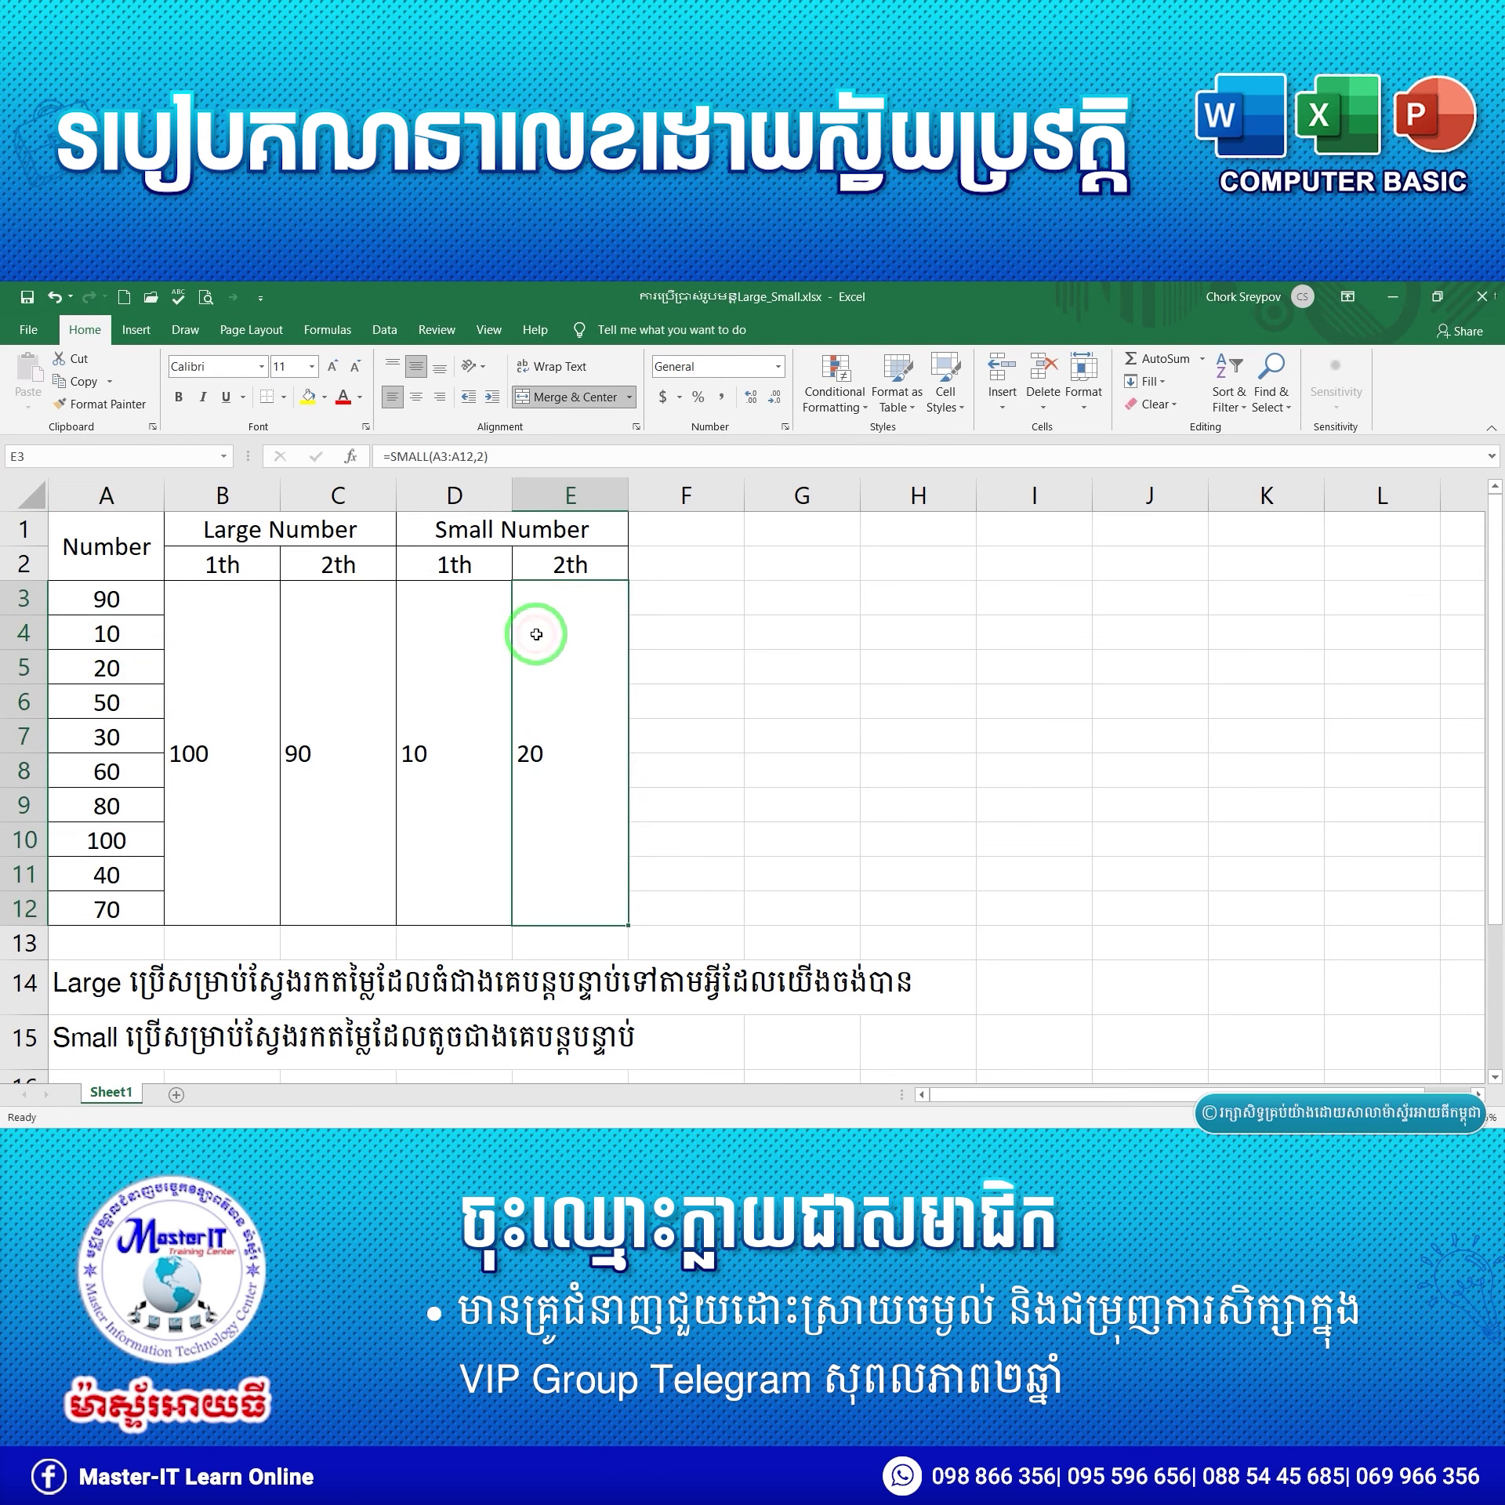